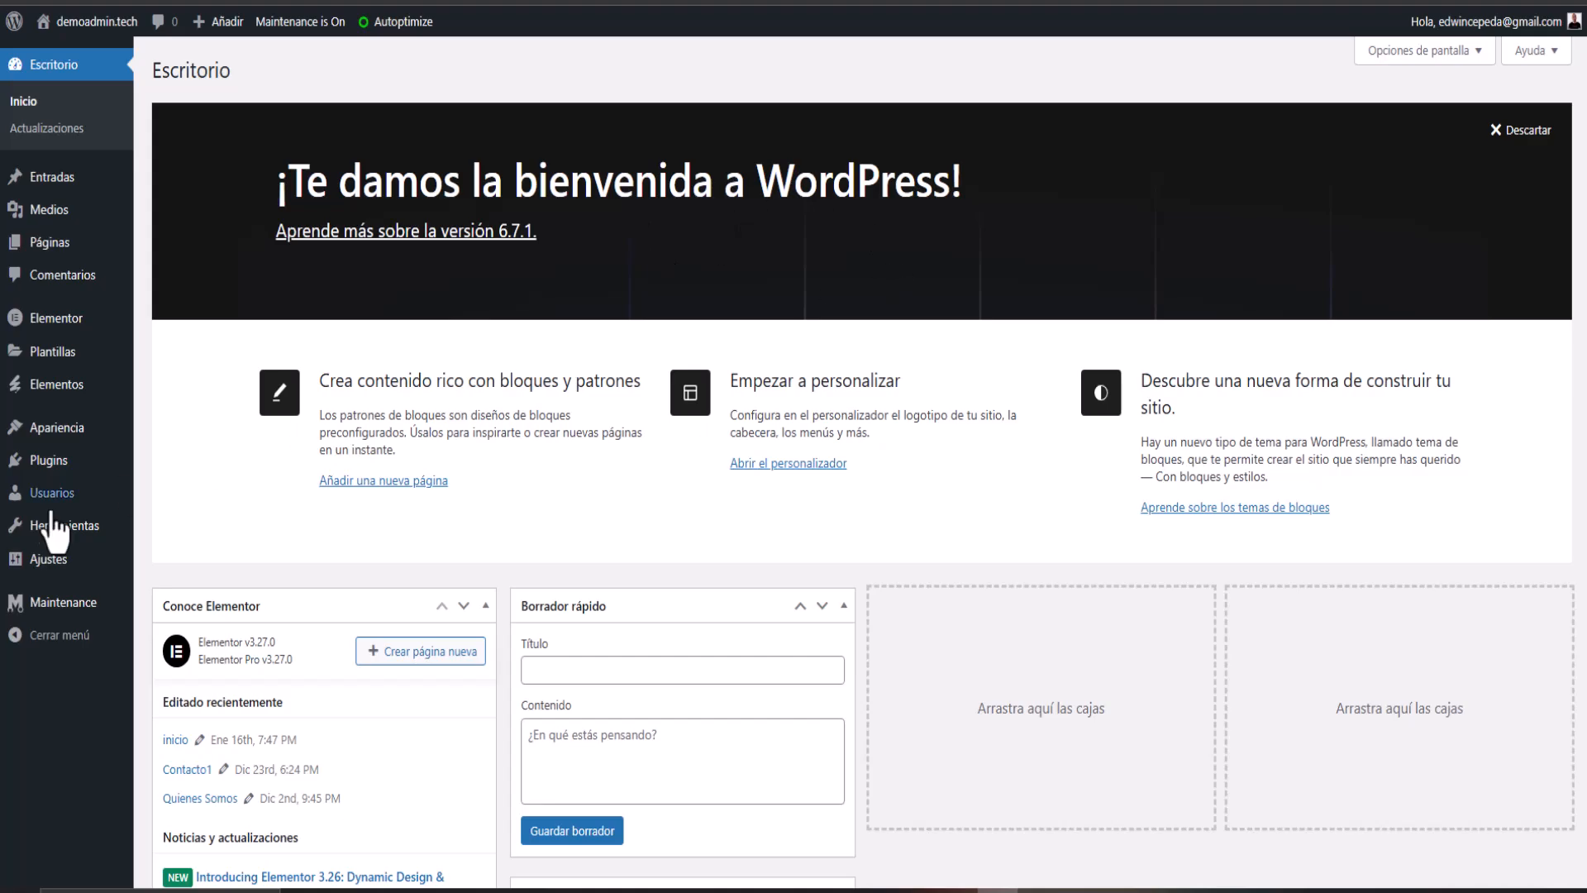
Step: Open the form for uploading a new plugin and choose the Happy Addons for Elementor Pro 2.16.2 archive
{"action": "left_click", "coordinate": [46, 461]}
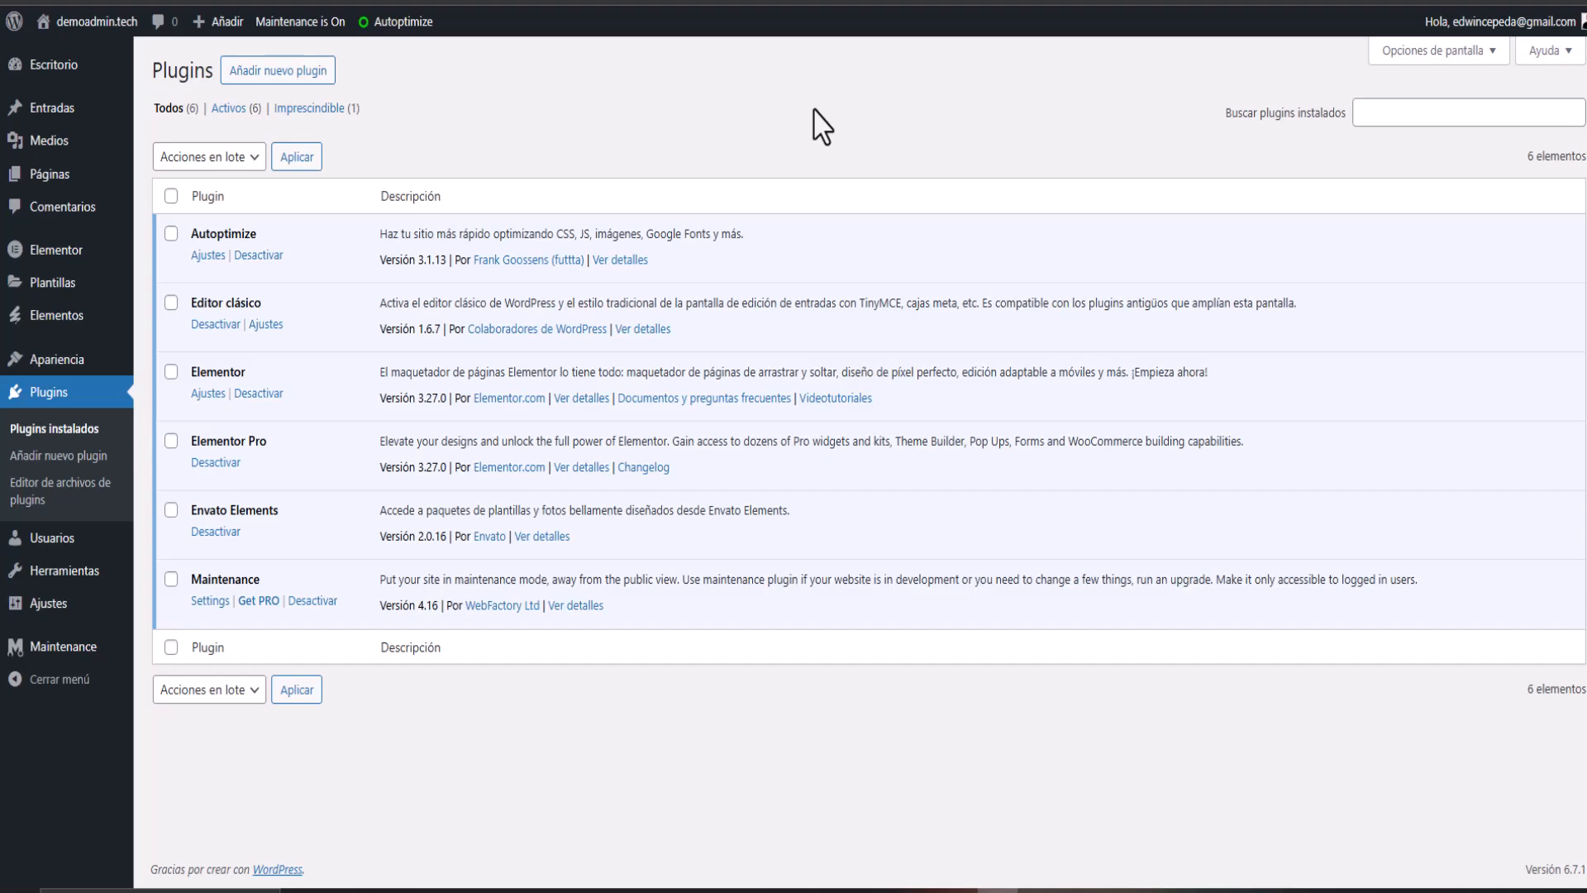
{"action": "left_click", "coordinate": [240, 71]}
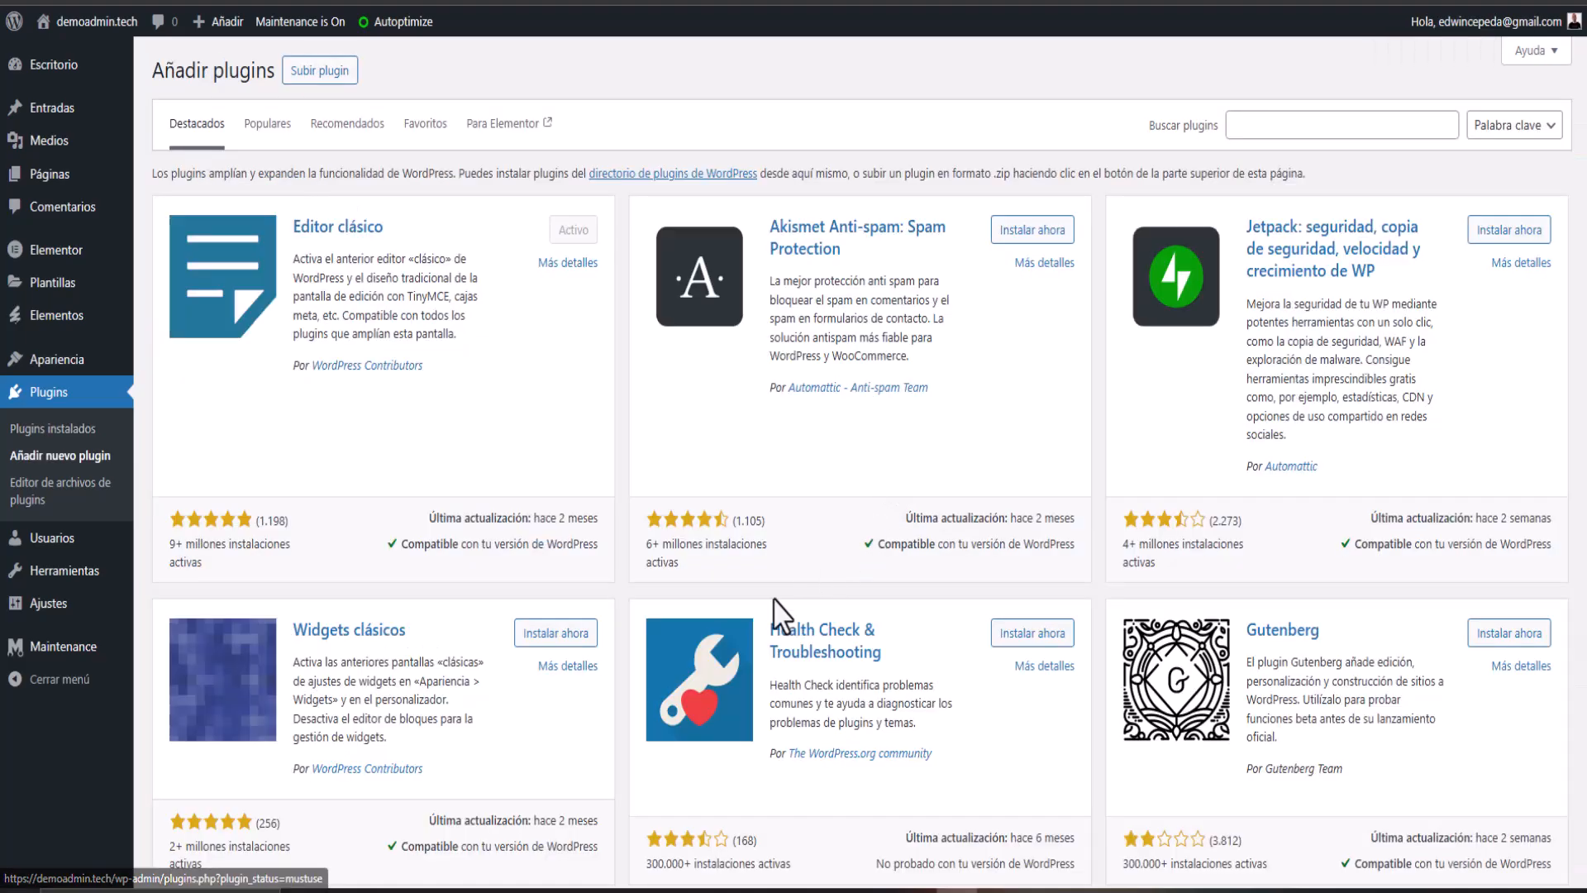
{"action": "left_click", "coordinate": [320, 71]}
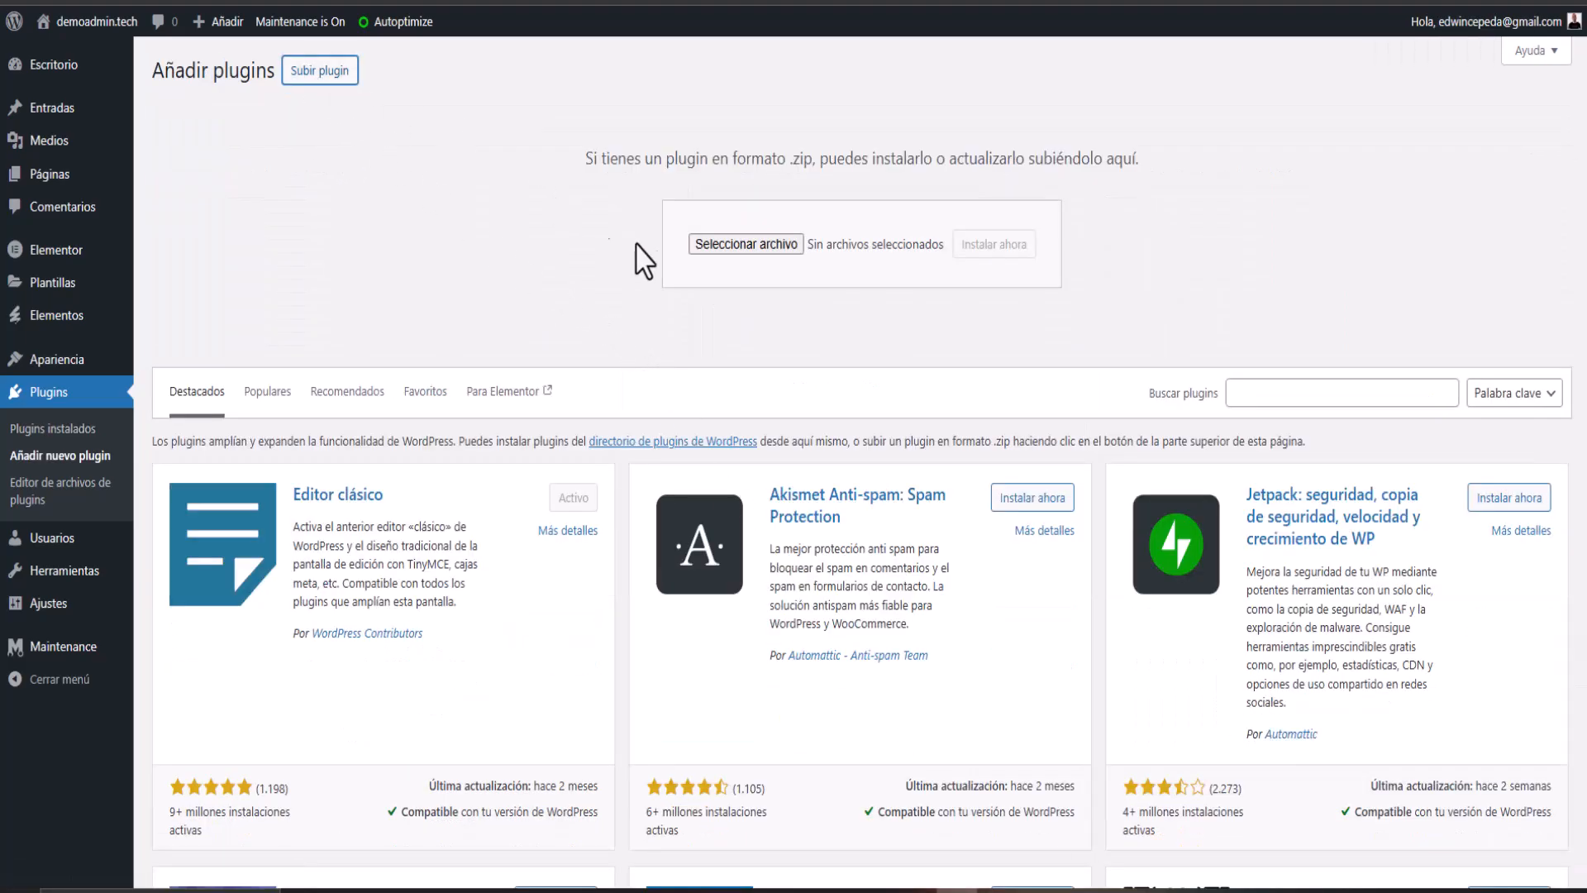
{"action": "left_click", "coordinate": [716, 246]}
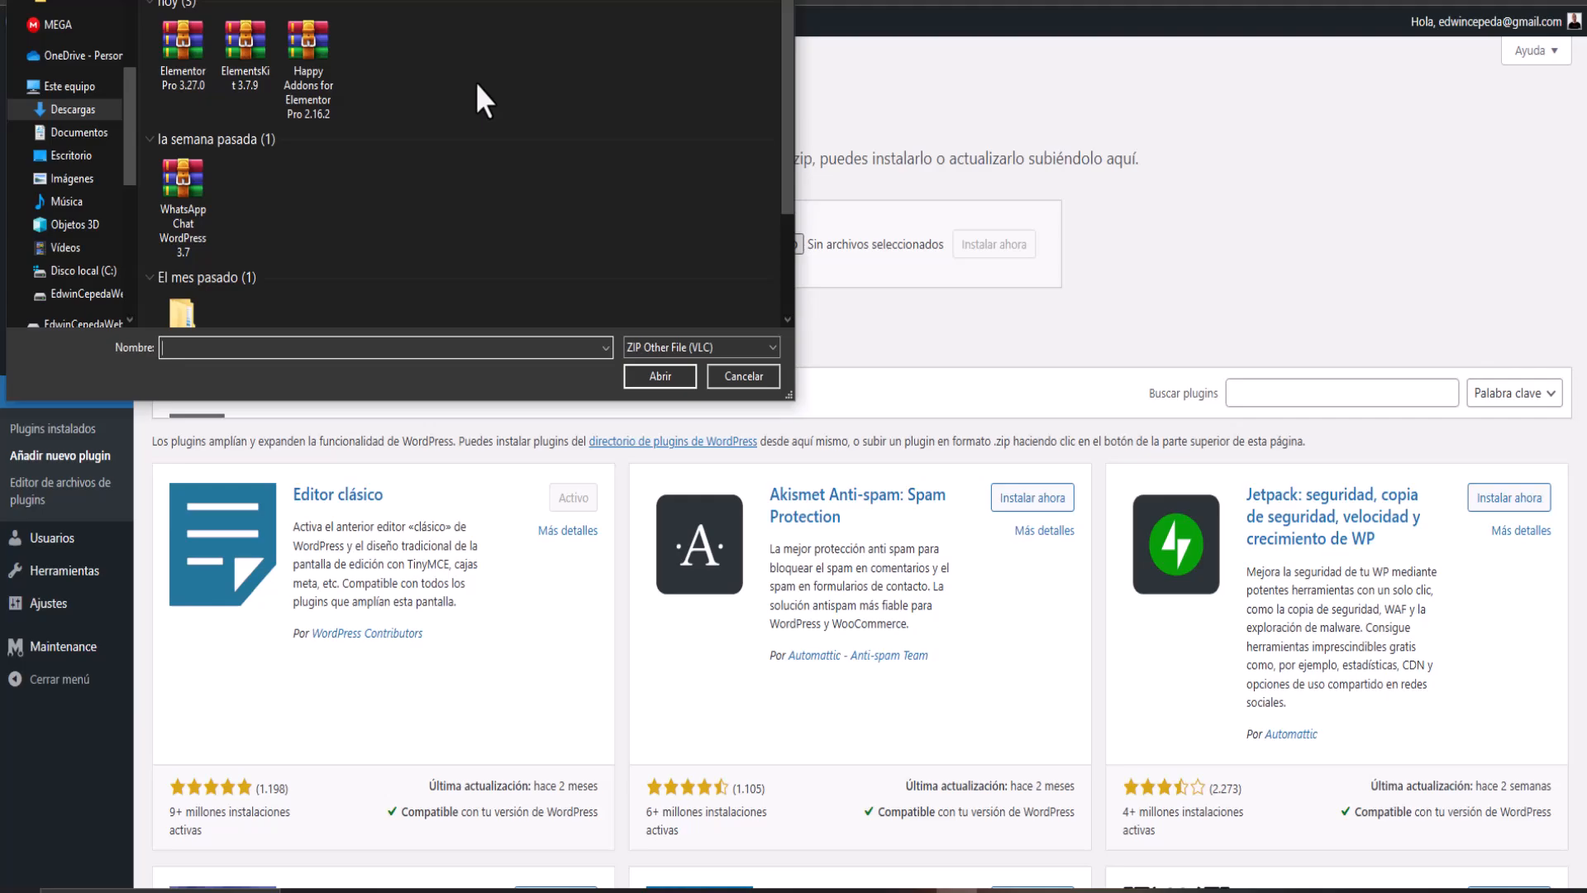
{"action": "double_click", "coordinate": [314, 63]}
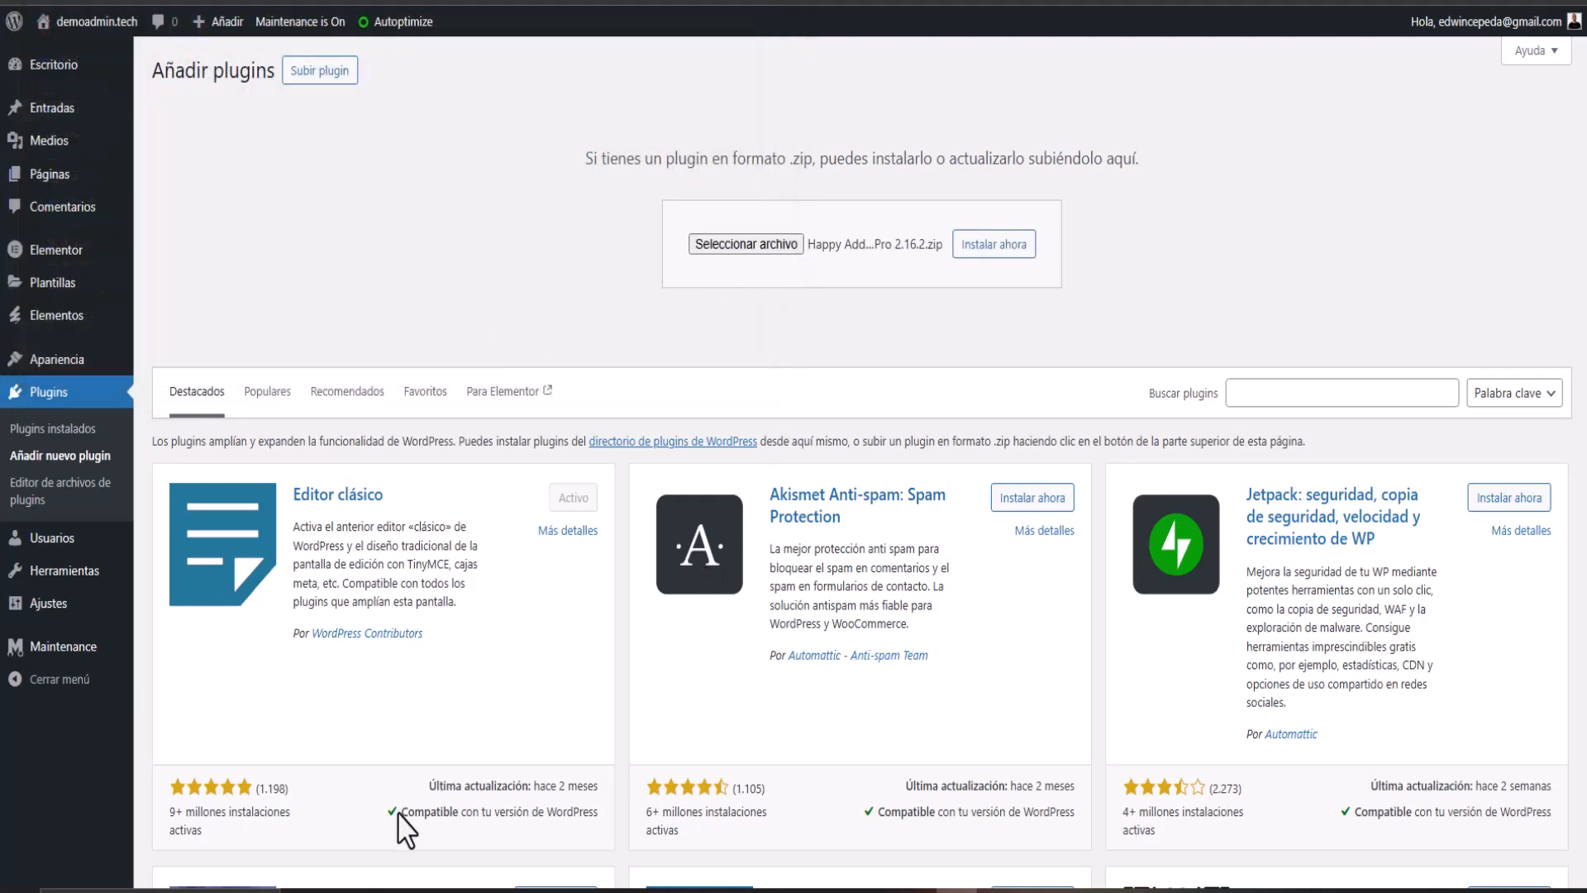
Step: Switch to File Explorer, open the Happy Addons for Elementor Pro 2.16.2 archive in WinRAR, and dismiss the purchase reminder
{"action": "left_click", "coordinate": [425, 891]}
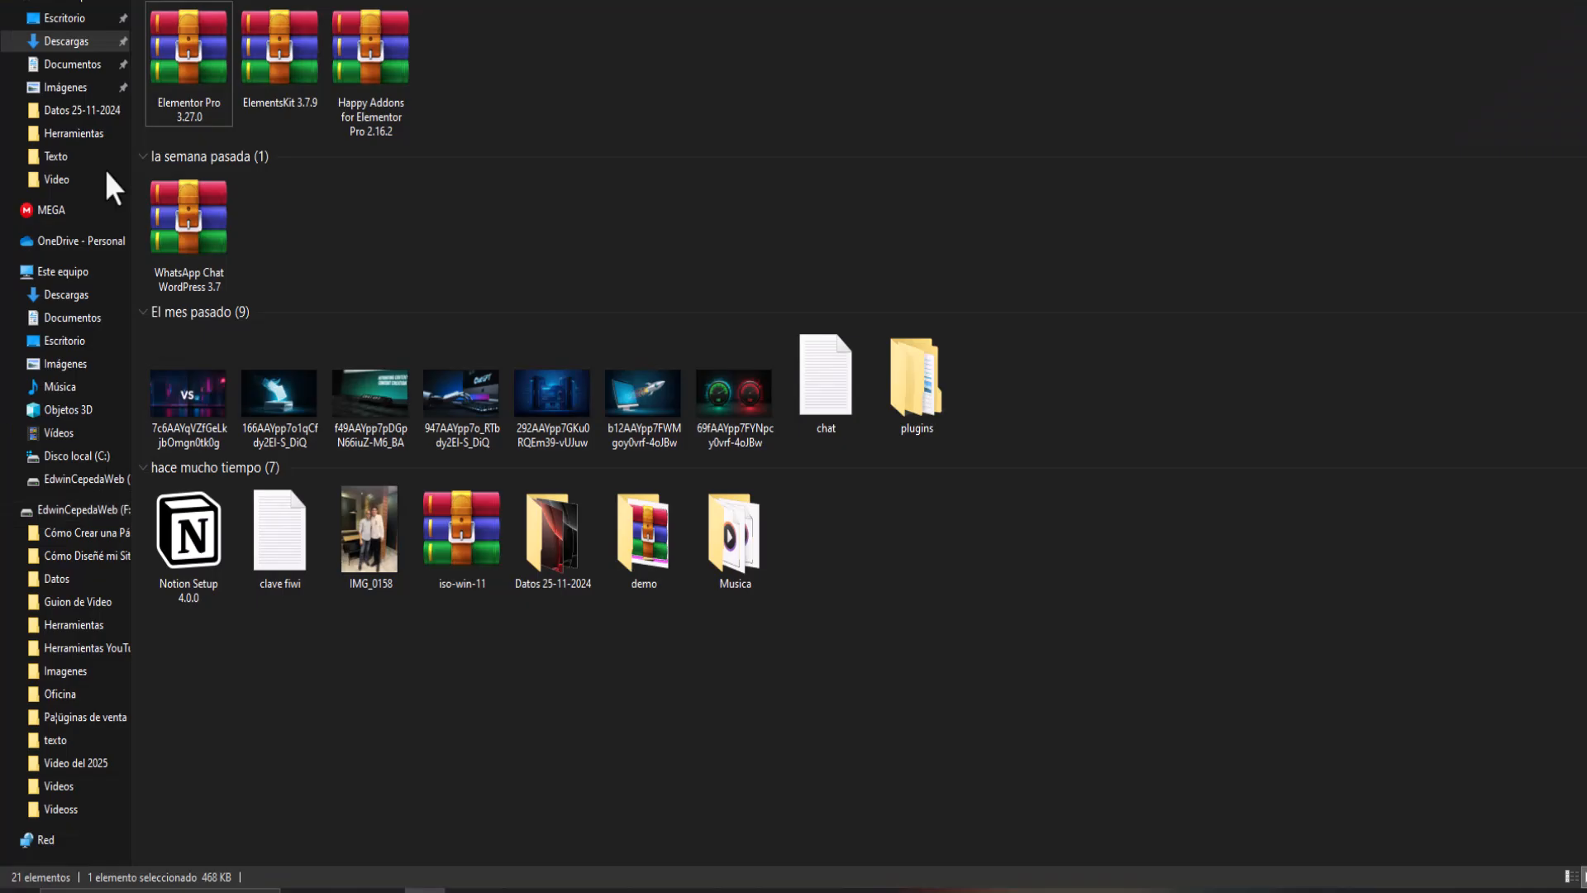
{"action": "left_click", "coordinate": [372, 64]}
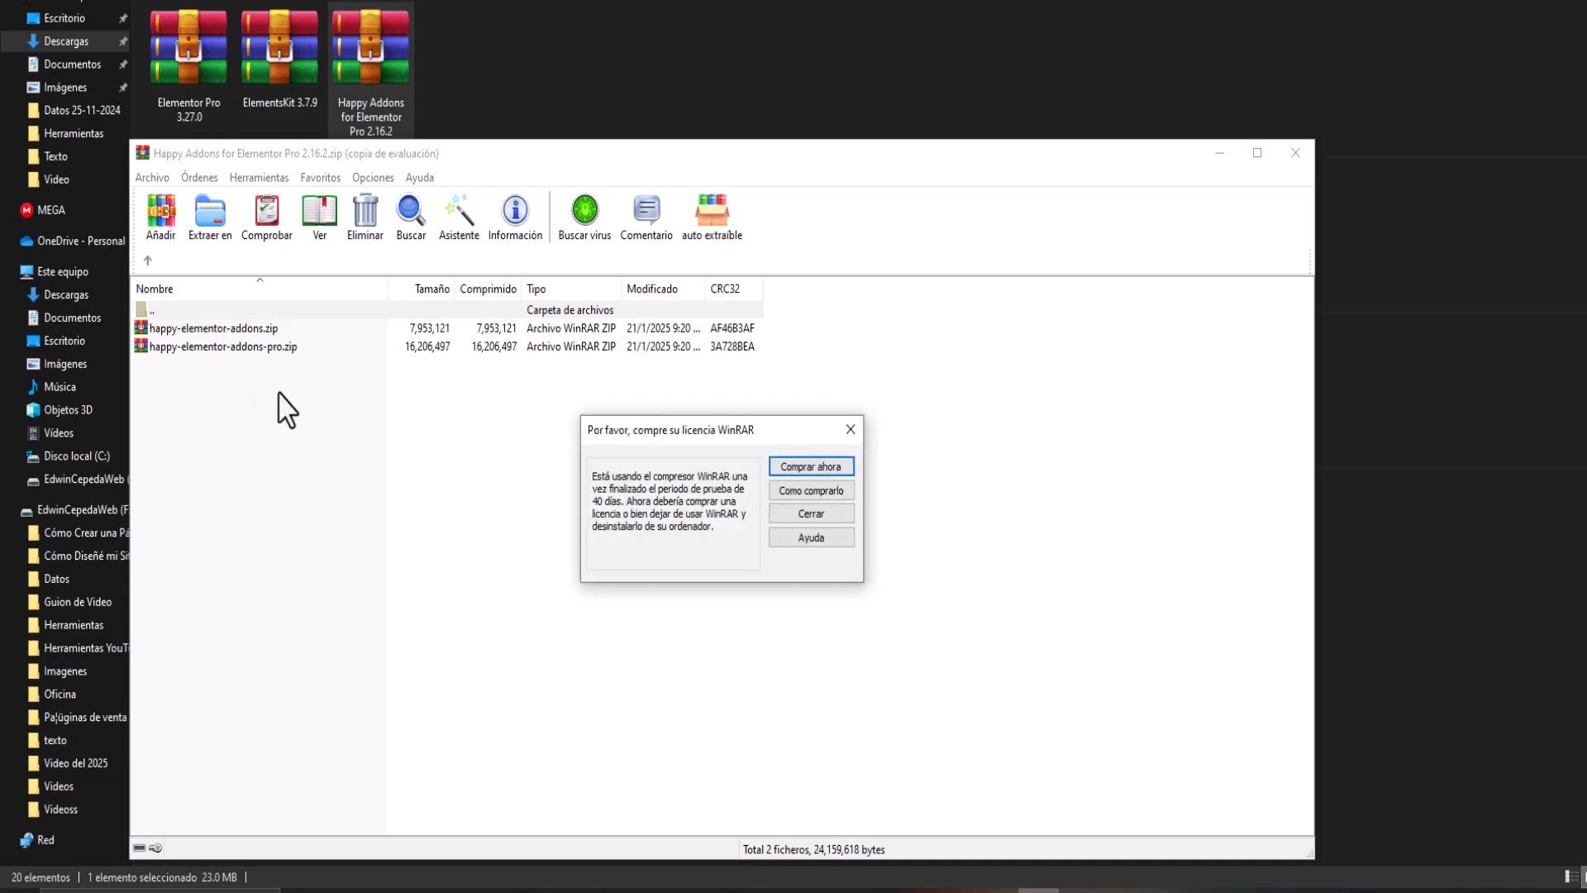
{"action": "left_click", "coordinate": [822, 516]}
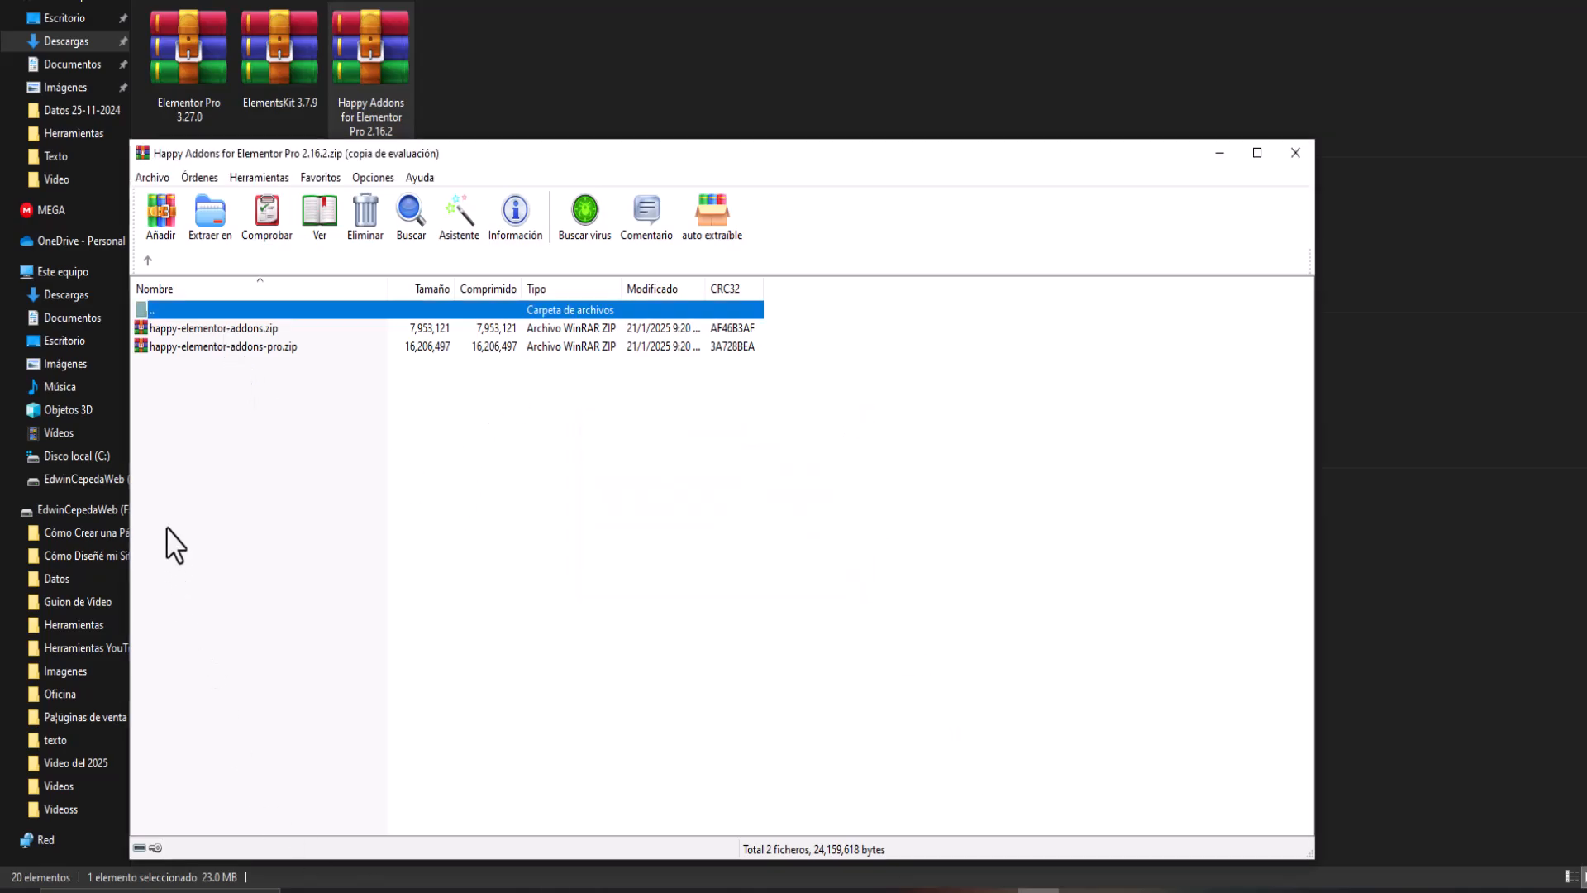
Step: Extract both inner zip files into a Happy Addons for Elementor Pro 2.16.2 folder in Descargas, then open that folder
{"action": "left_click", "coordinate": [225, 348]}
{"action": "left_click", "coordinate": [240, 330], "text": "shift"}
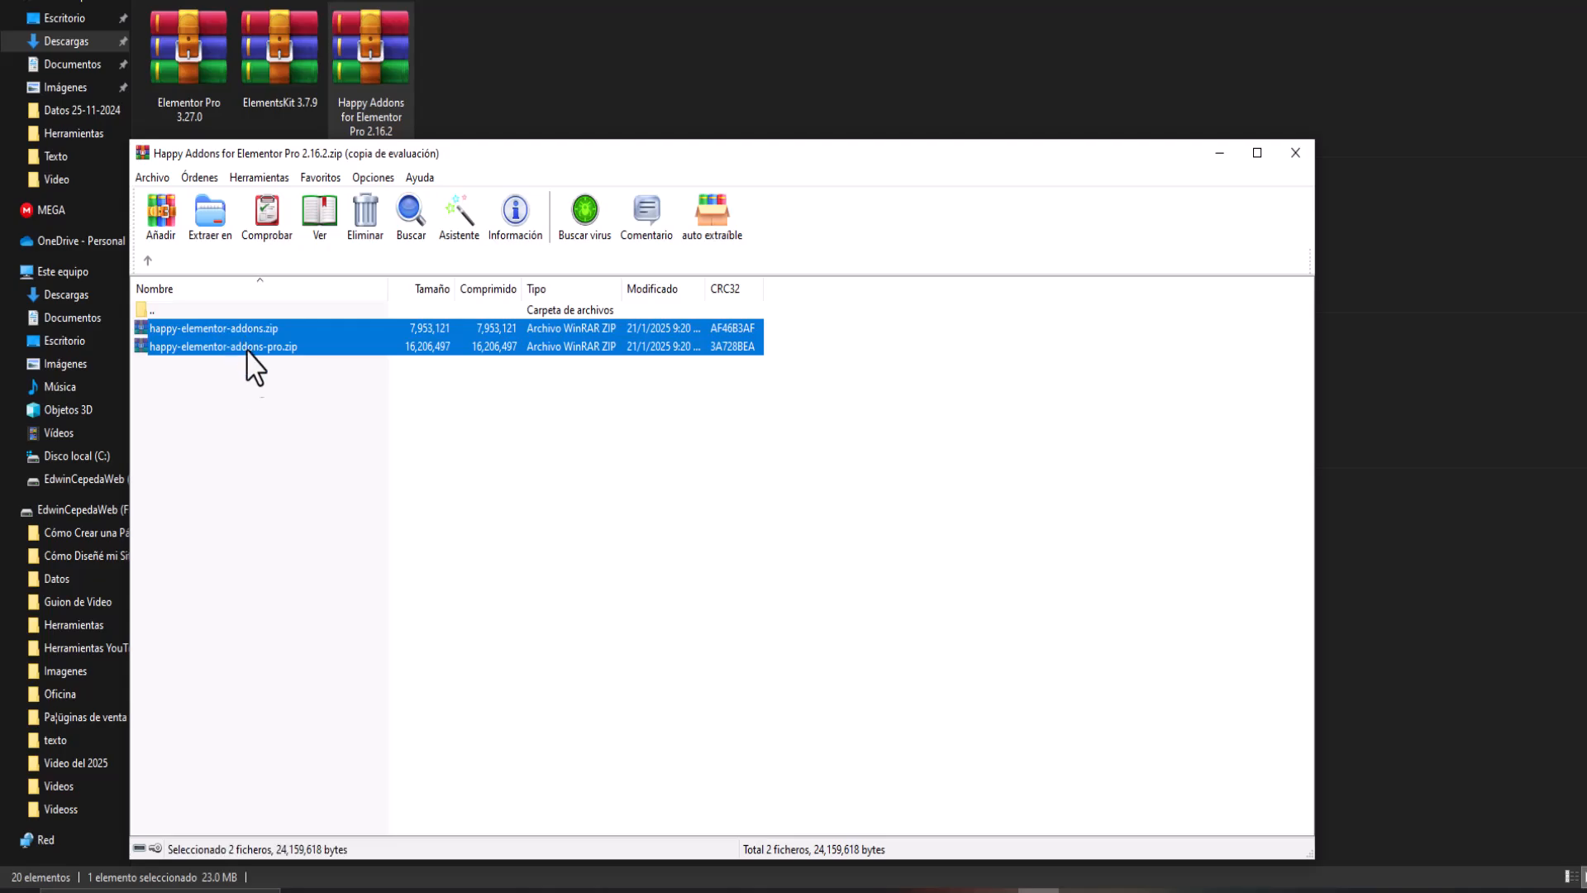
{"action": "left_click", "coordinate": [212, 231]}
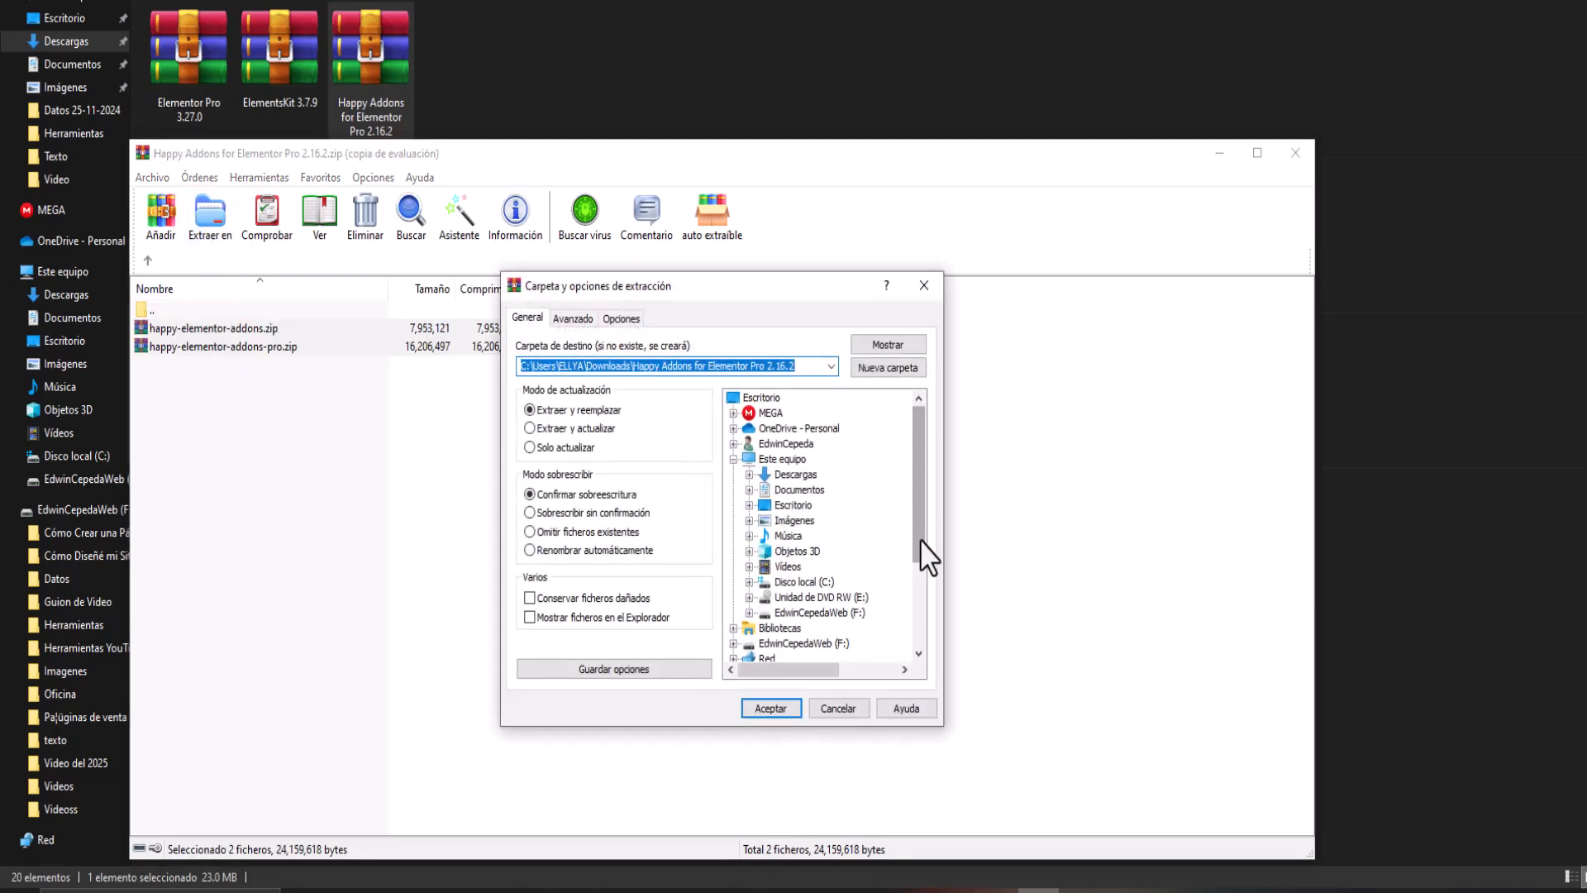
{"action": "left_click", "coordinate": [789, 474]}
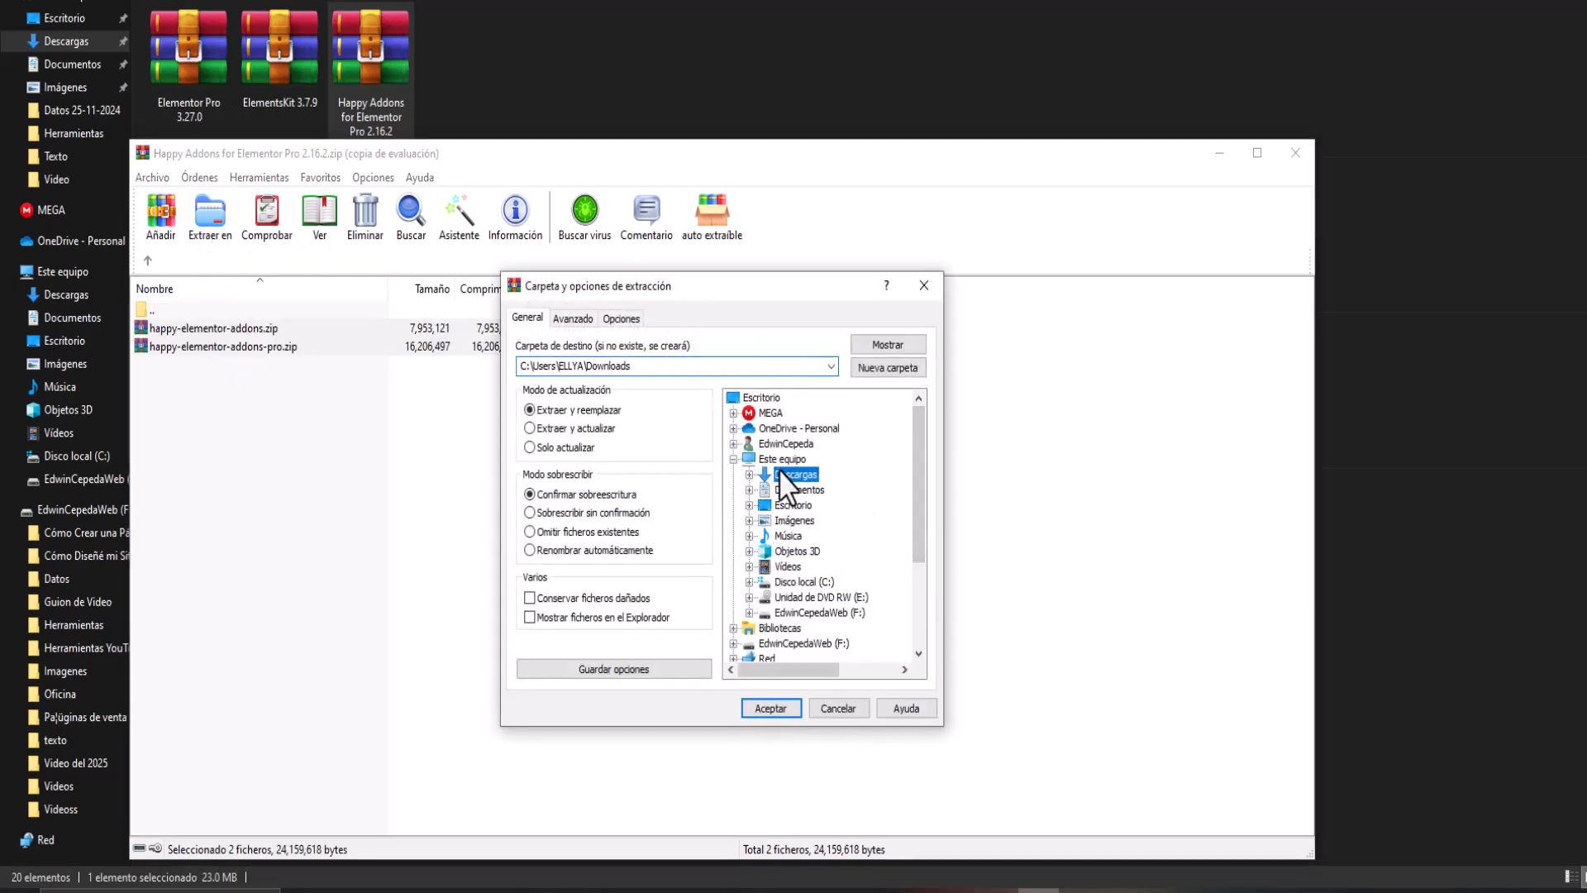
{"action": "left_click", "coordinate": [891, 369]}
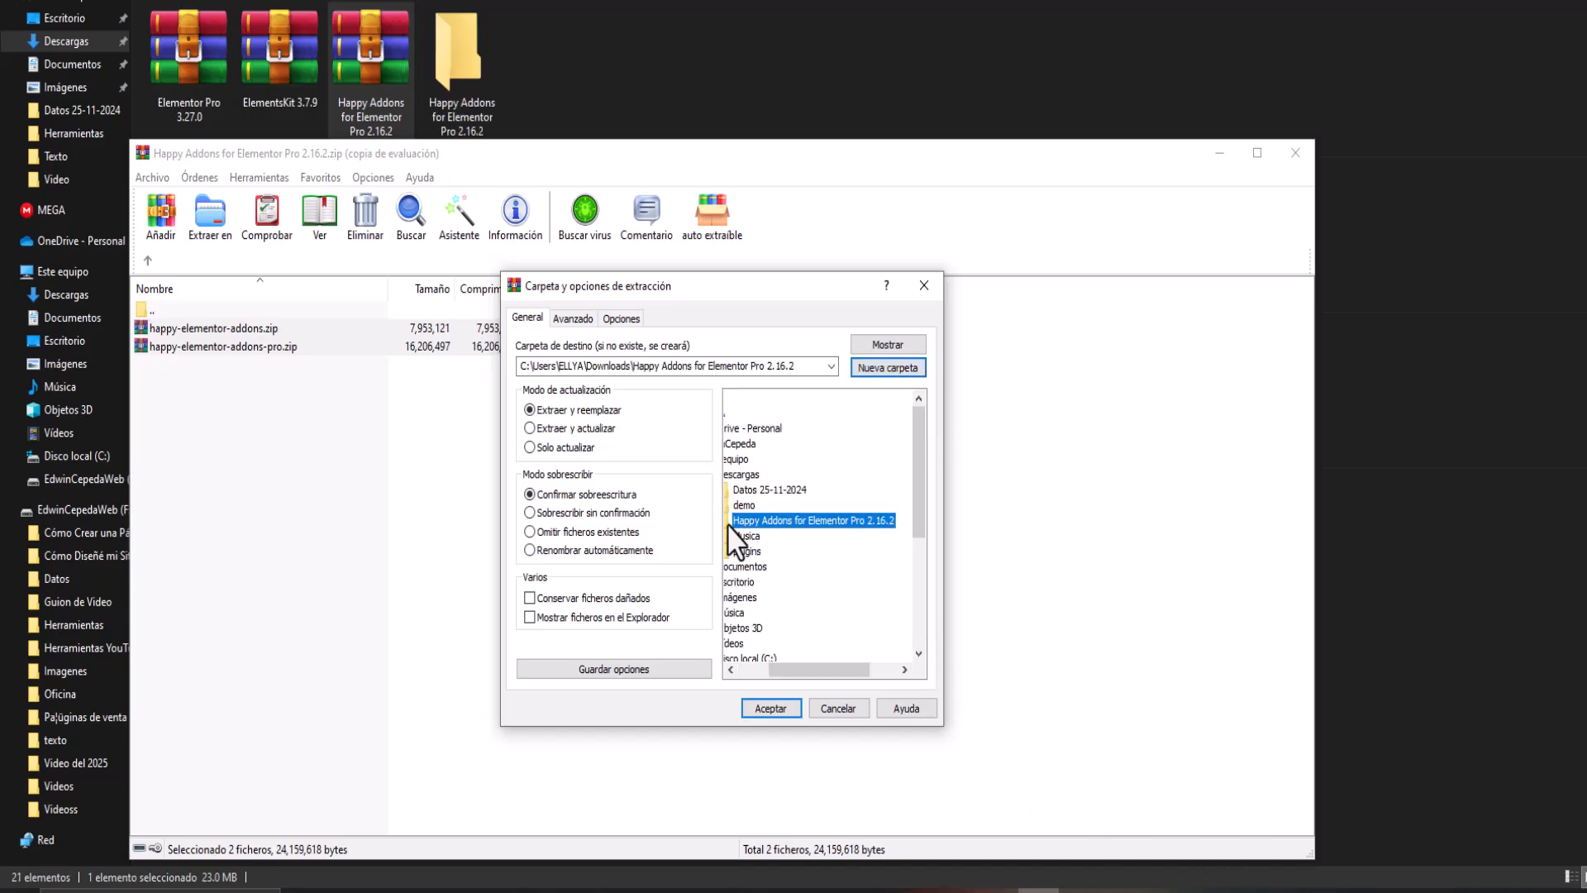
{"action": "left_click", "coordinate": [775, 713]}
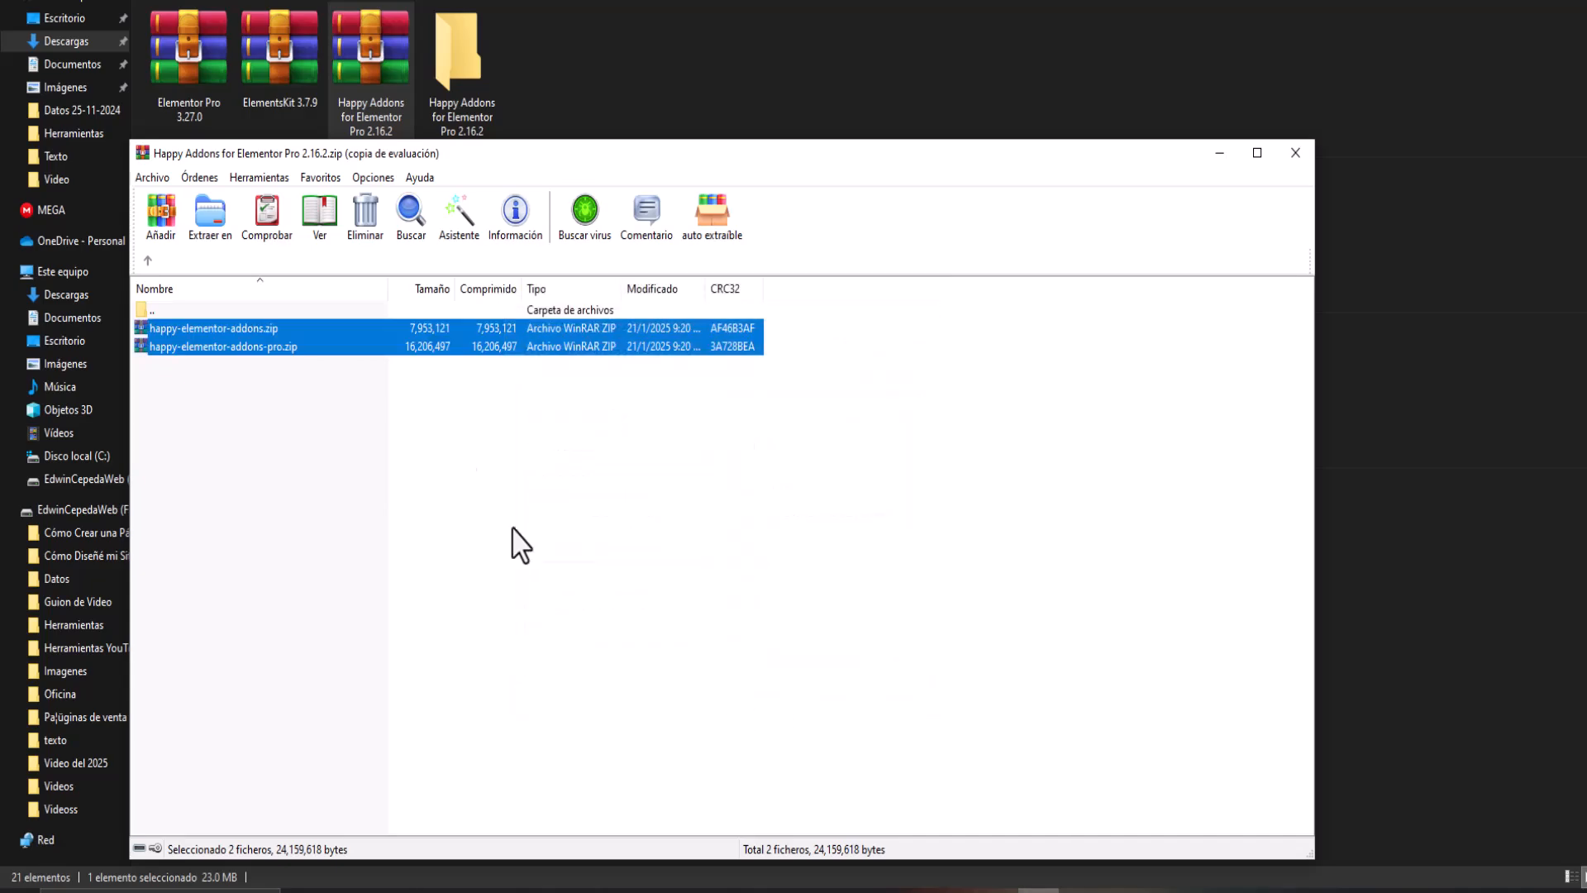
{"action": "left_click", "coordinate": [1295, 157]}
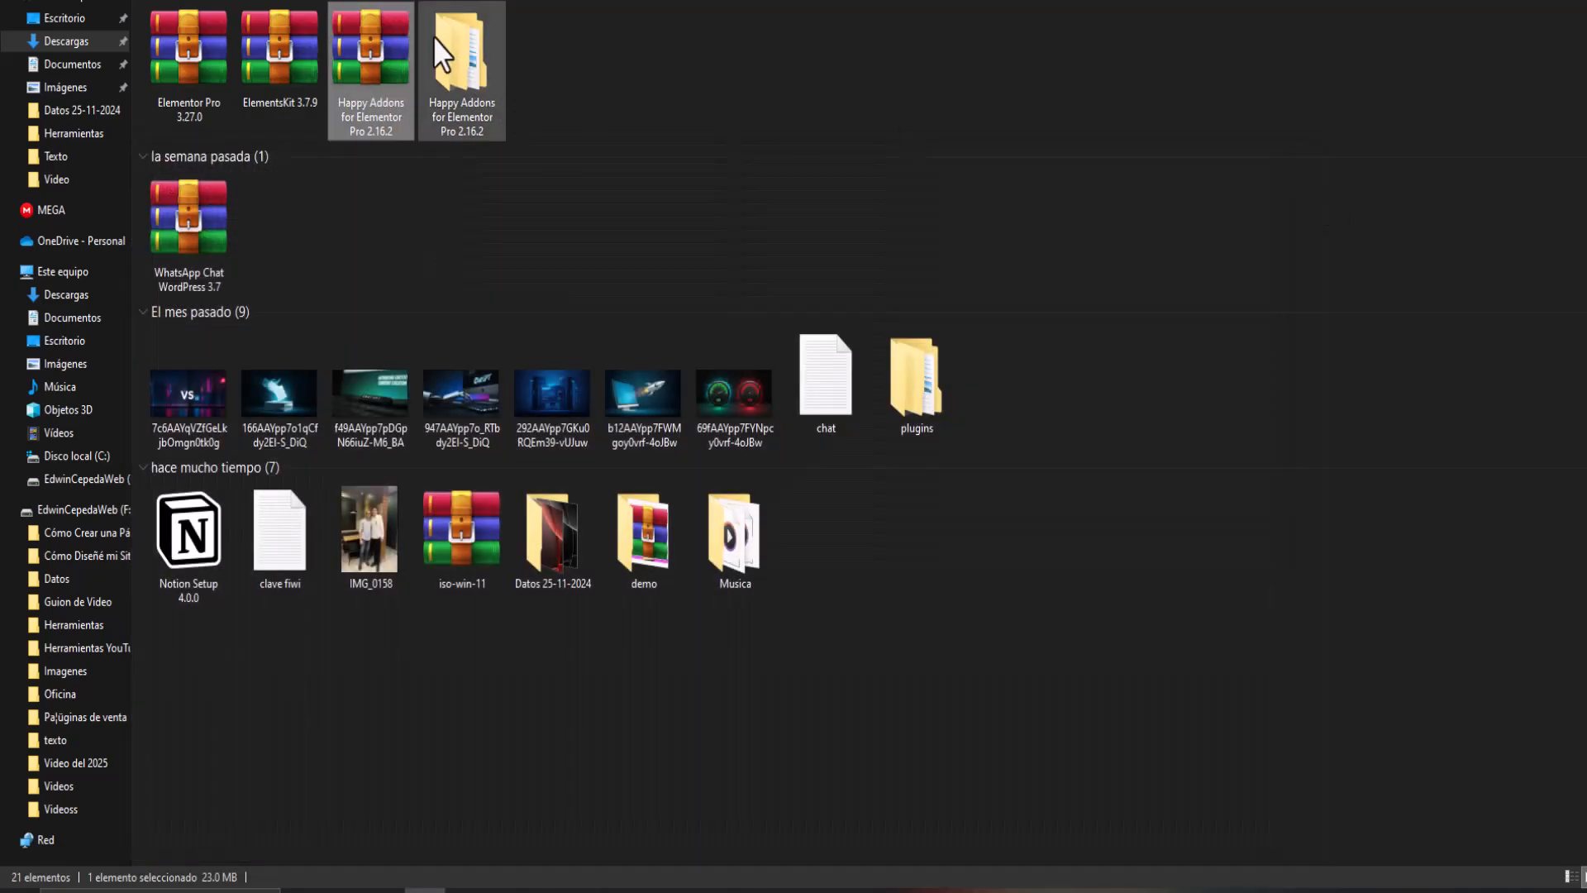
{"action": "double_click", "coordinate": [460, 62]}
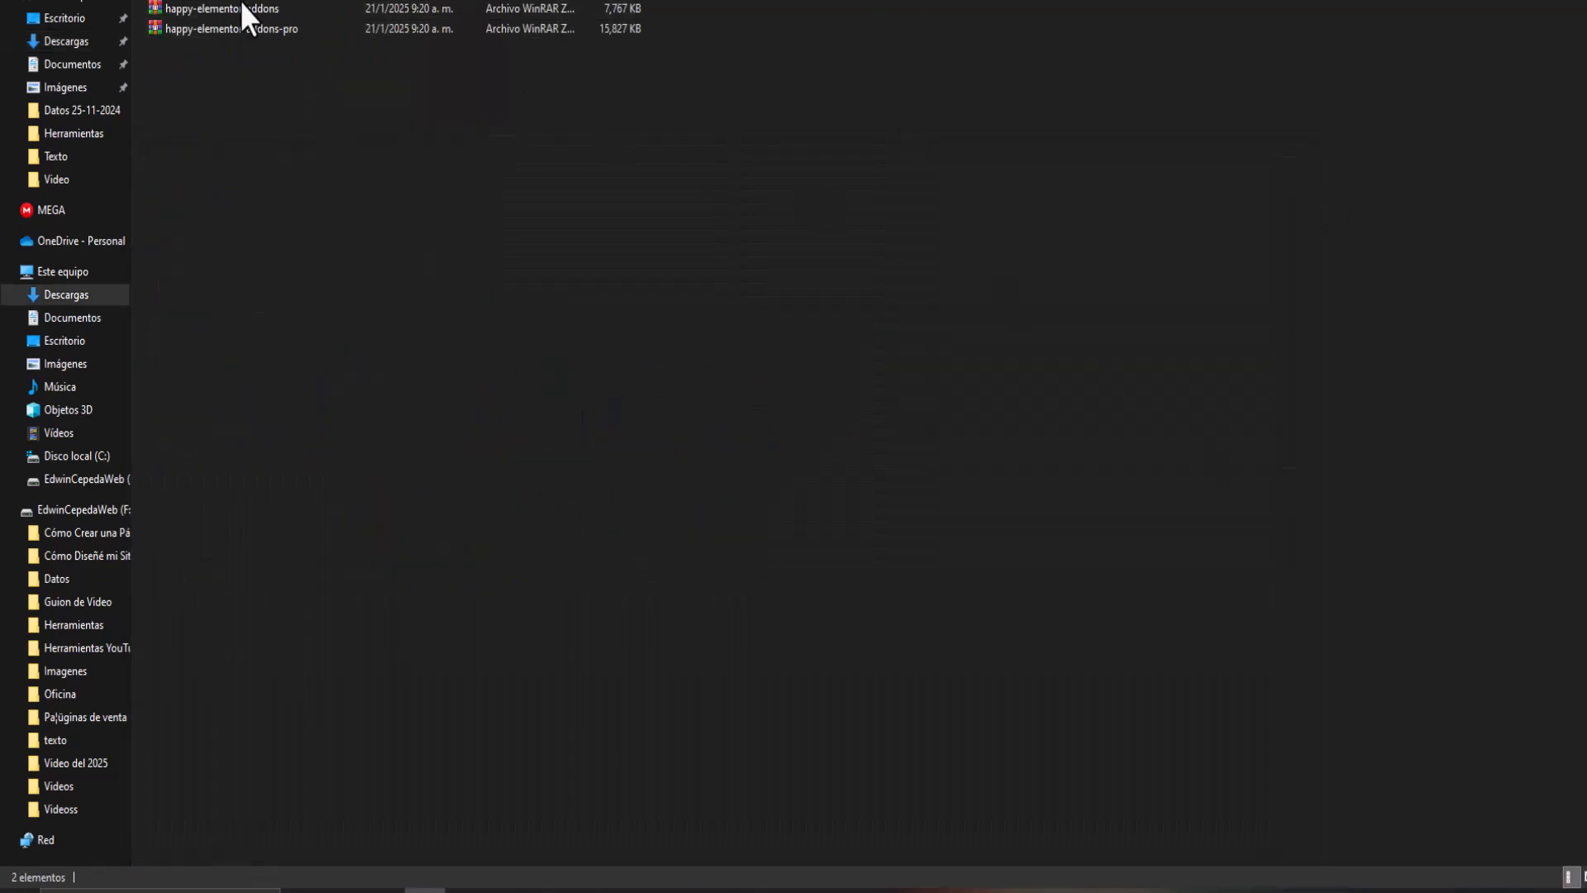
{"action": "left_click_drag", "start_coordinate": [390, 0], "coordinate": [477, 53]}
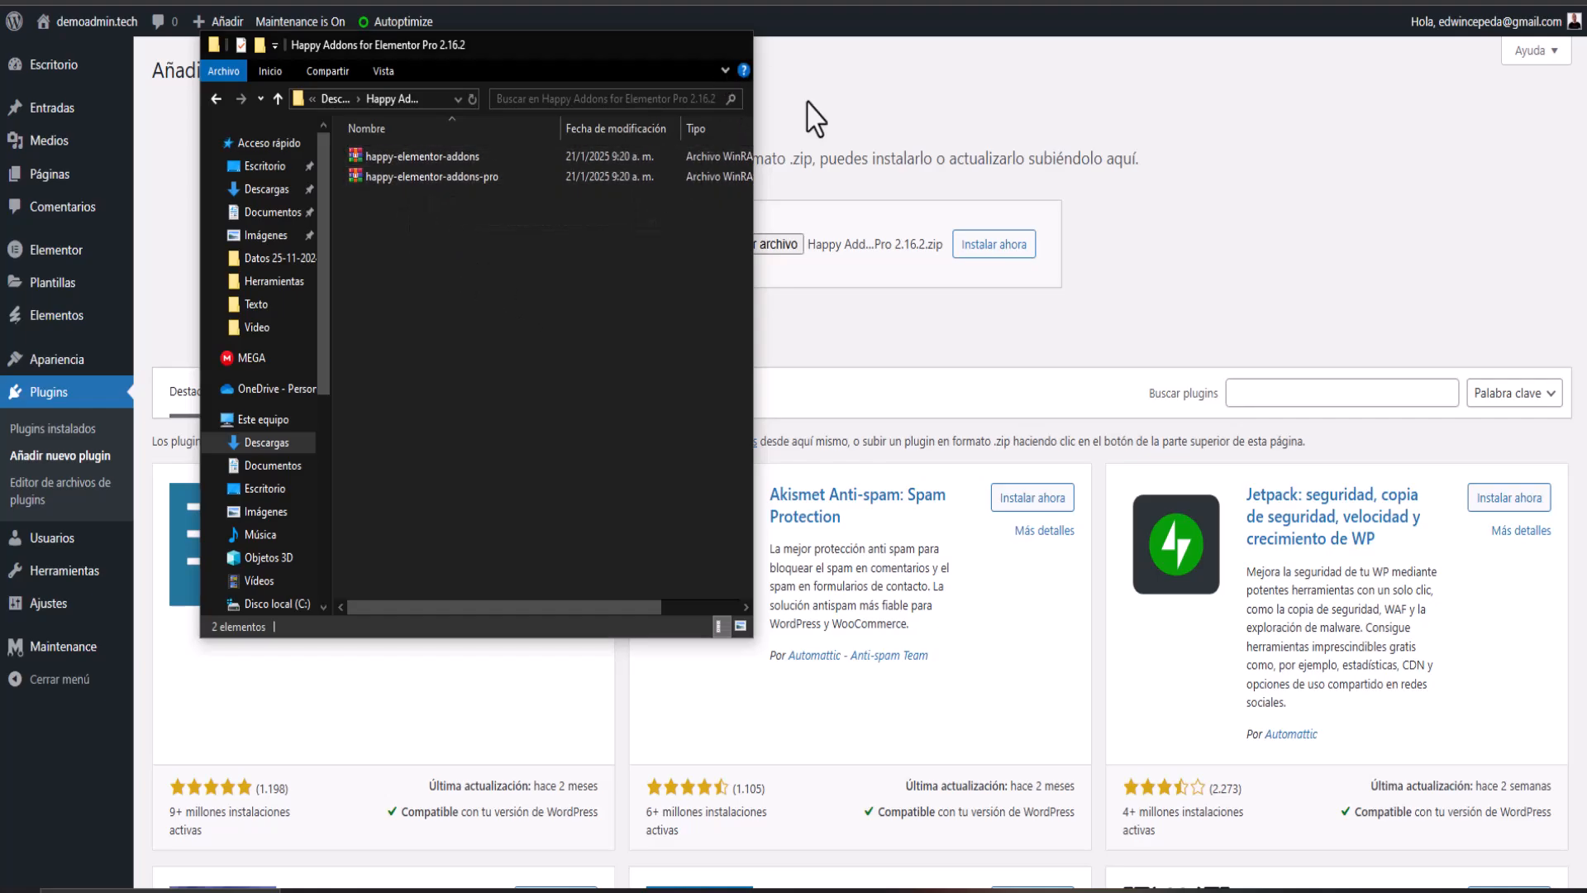
Step: Back in WordPress, choose happy-elementor-addons from the extracted folder as the upload file and install it
{"action": "left_click", "coordinate": [764, 83]}
{"action": "left_click", "coordinate": [767, 245]}
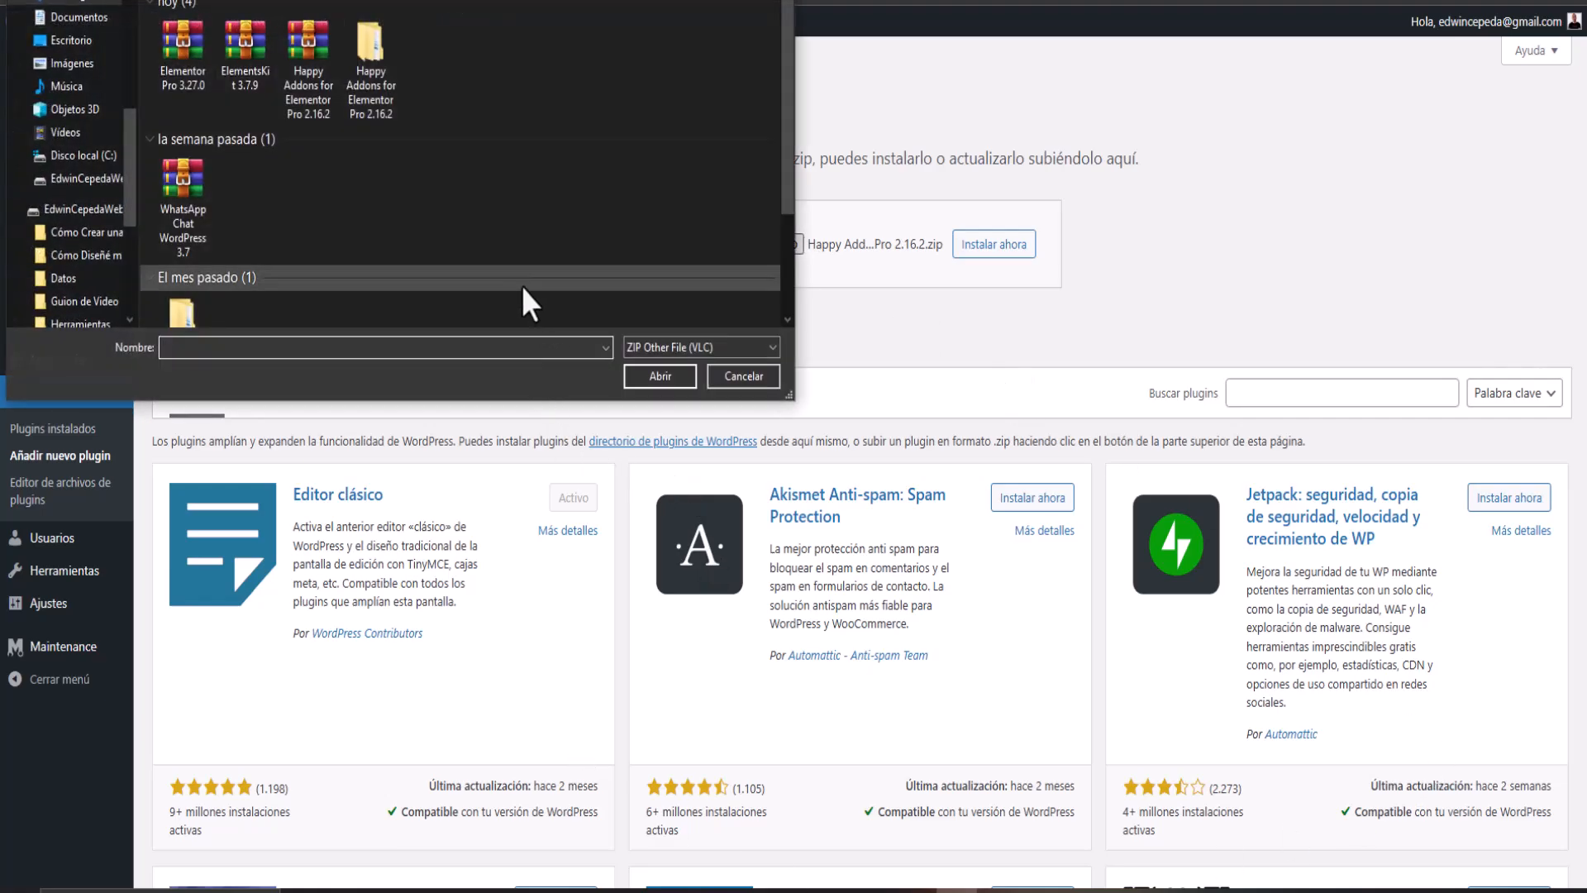
{"action": "double_click", "coordinate": [398, 108]}
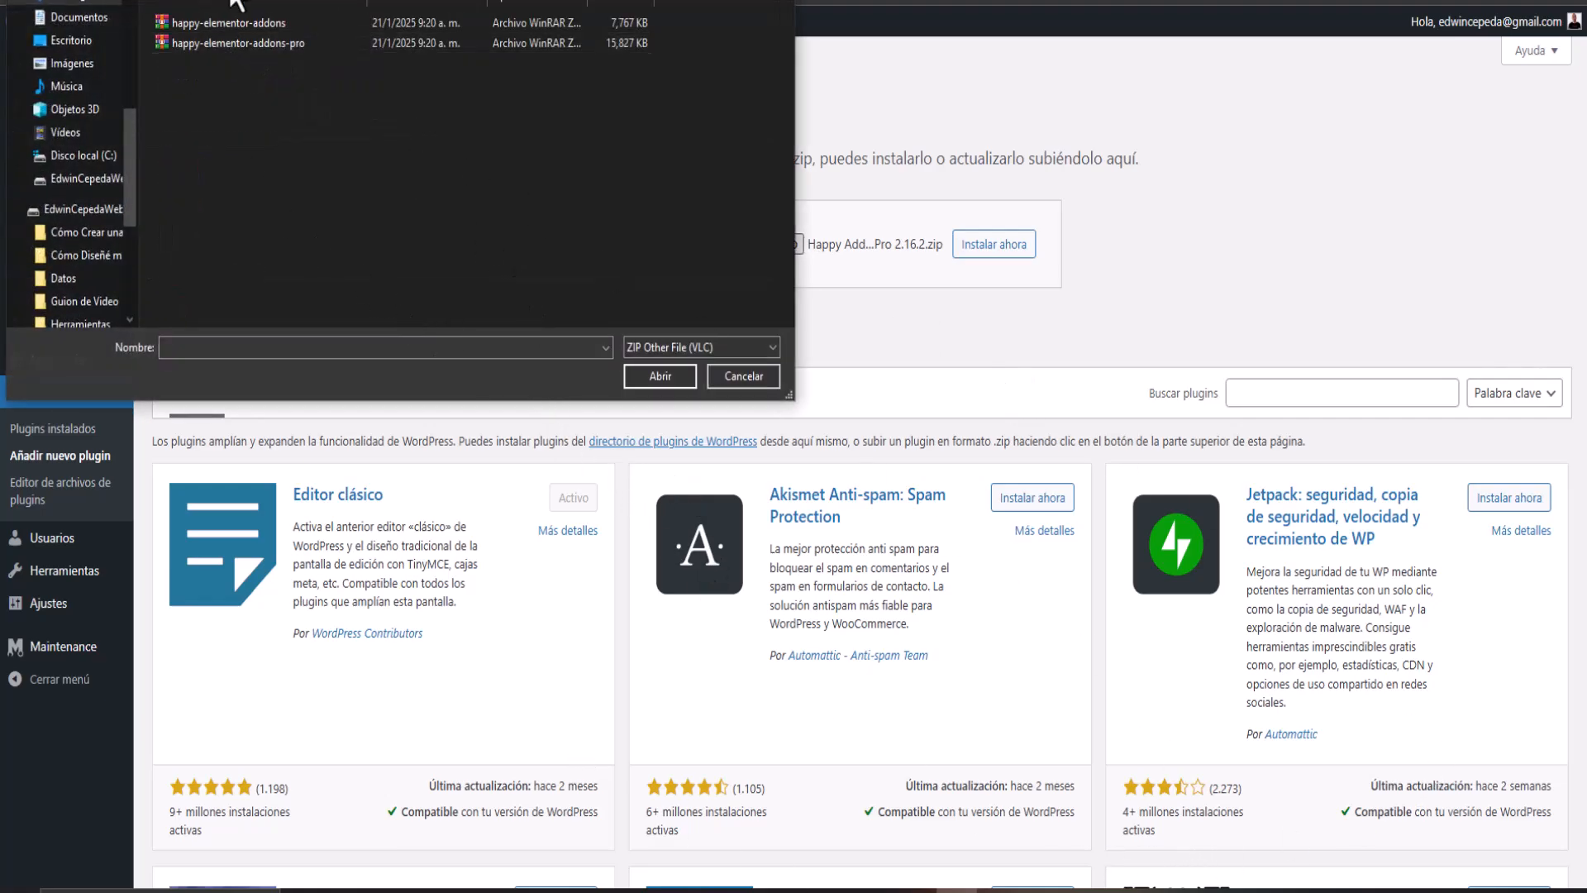
{"action": "left_click_drag", "start_coordinate": [268, 0], "coordinate": [421, 136]}
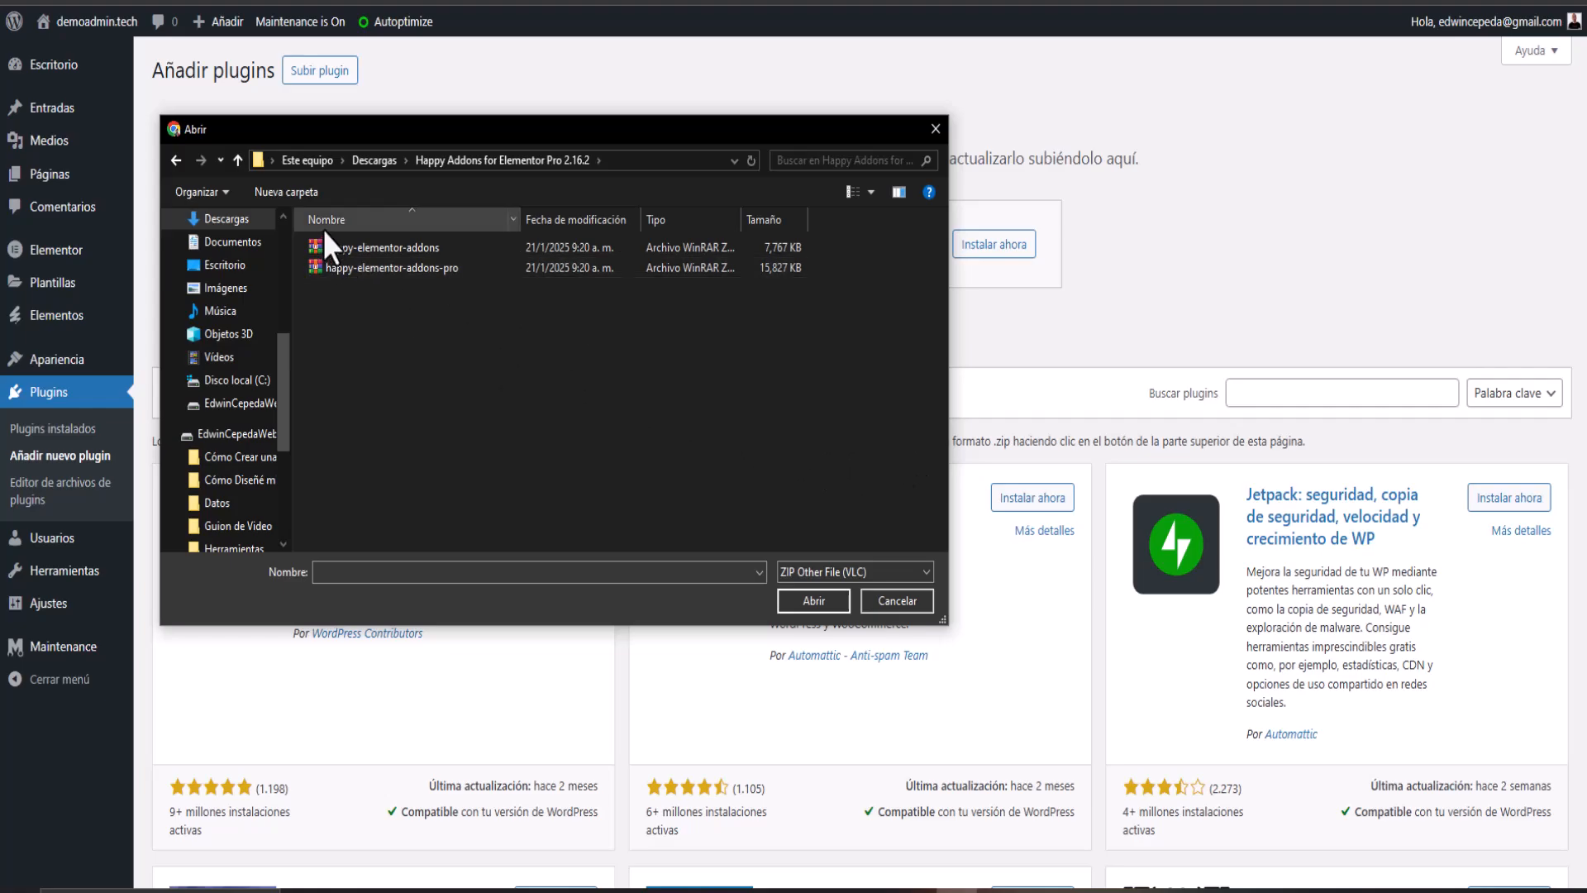
{"action": "left_click", "coordinate": [396, 249]}
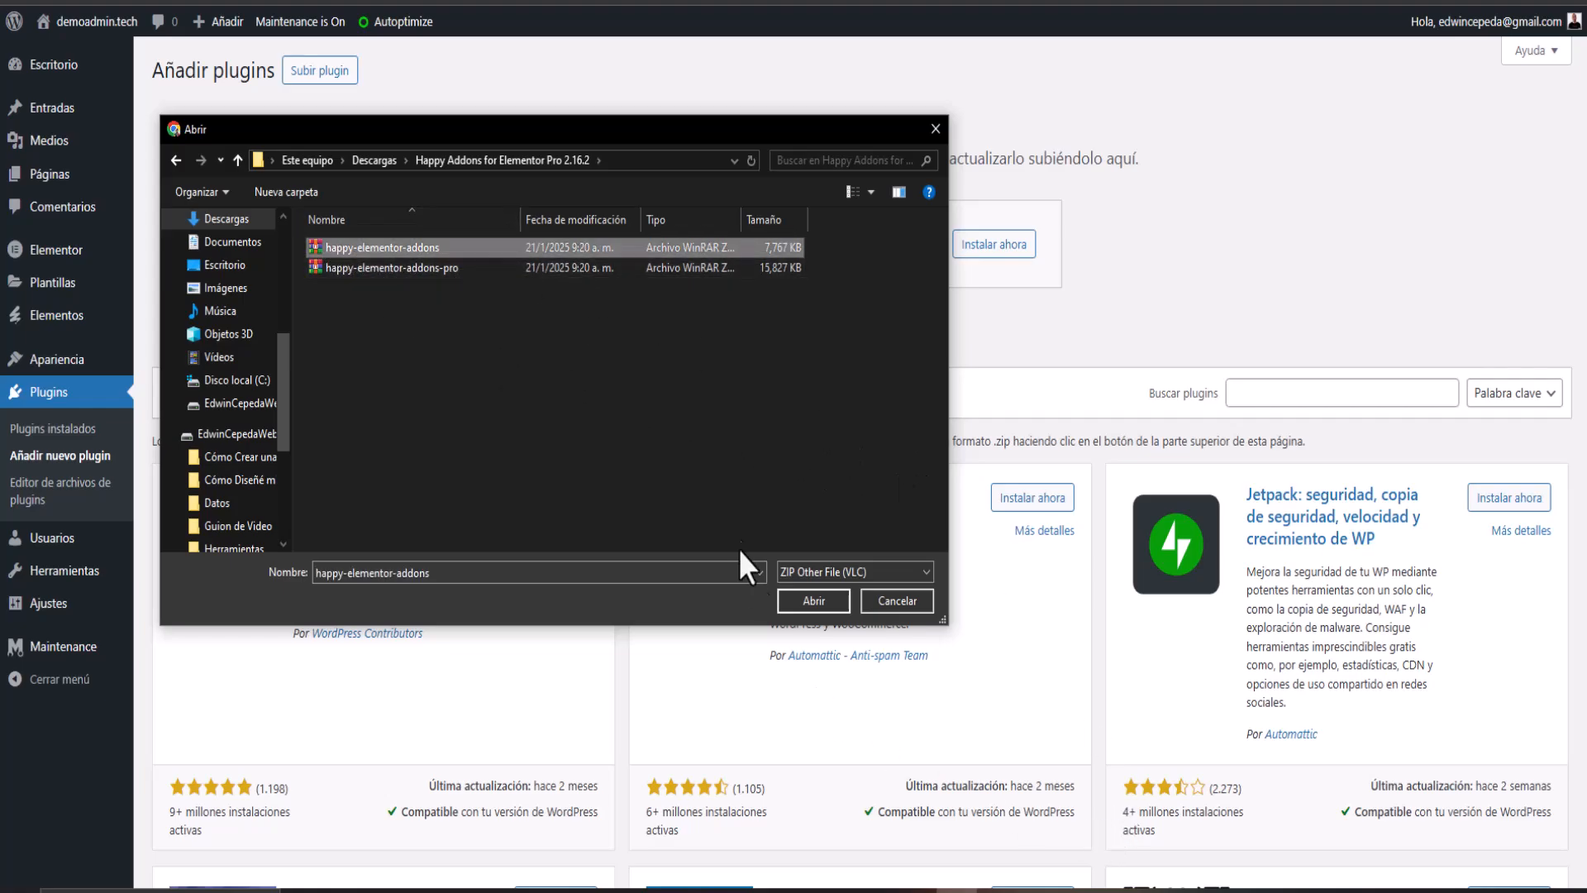
{"action": "left_click", "coordinate": [807, 590]}
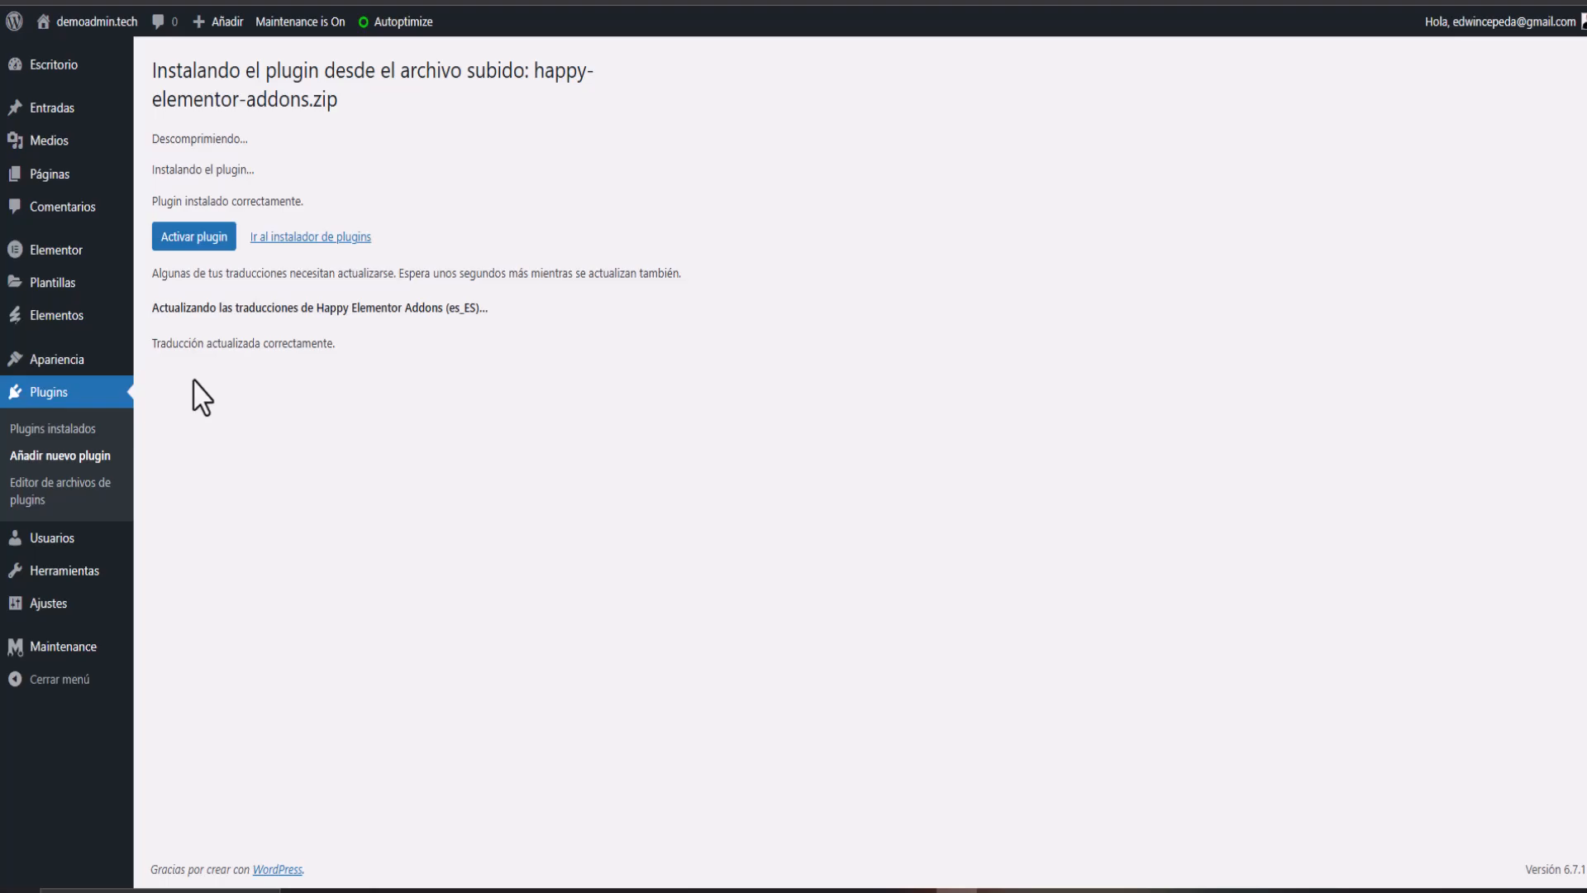
Step: Activate the Happy Elementor Addons plugin and skip its setup wizard
{"action": "left_click", "coordinate": [161, 245]}
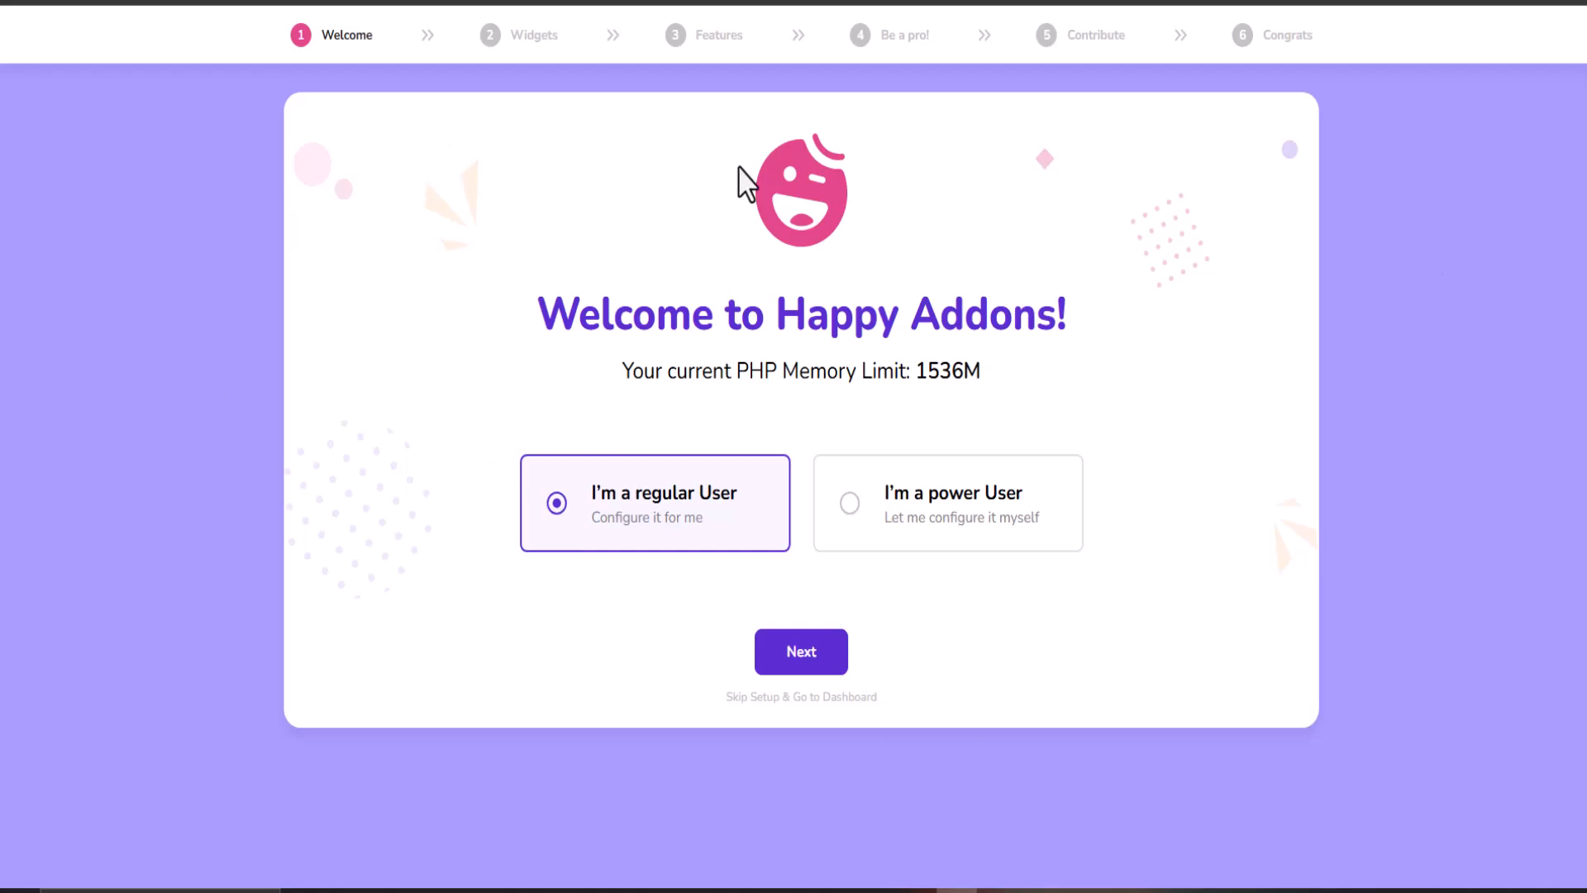
{"action": "left_click", "coordinate": [738, 699]}
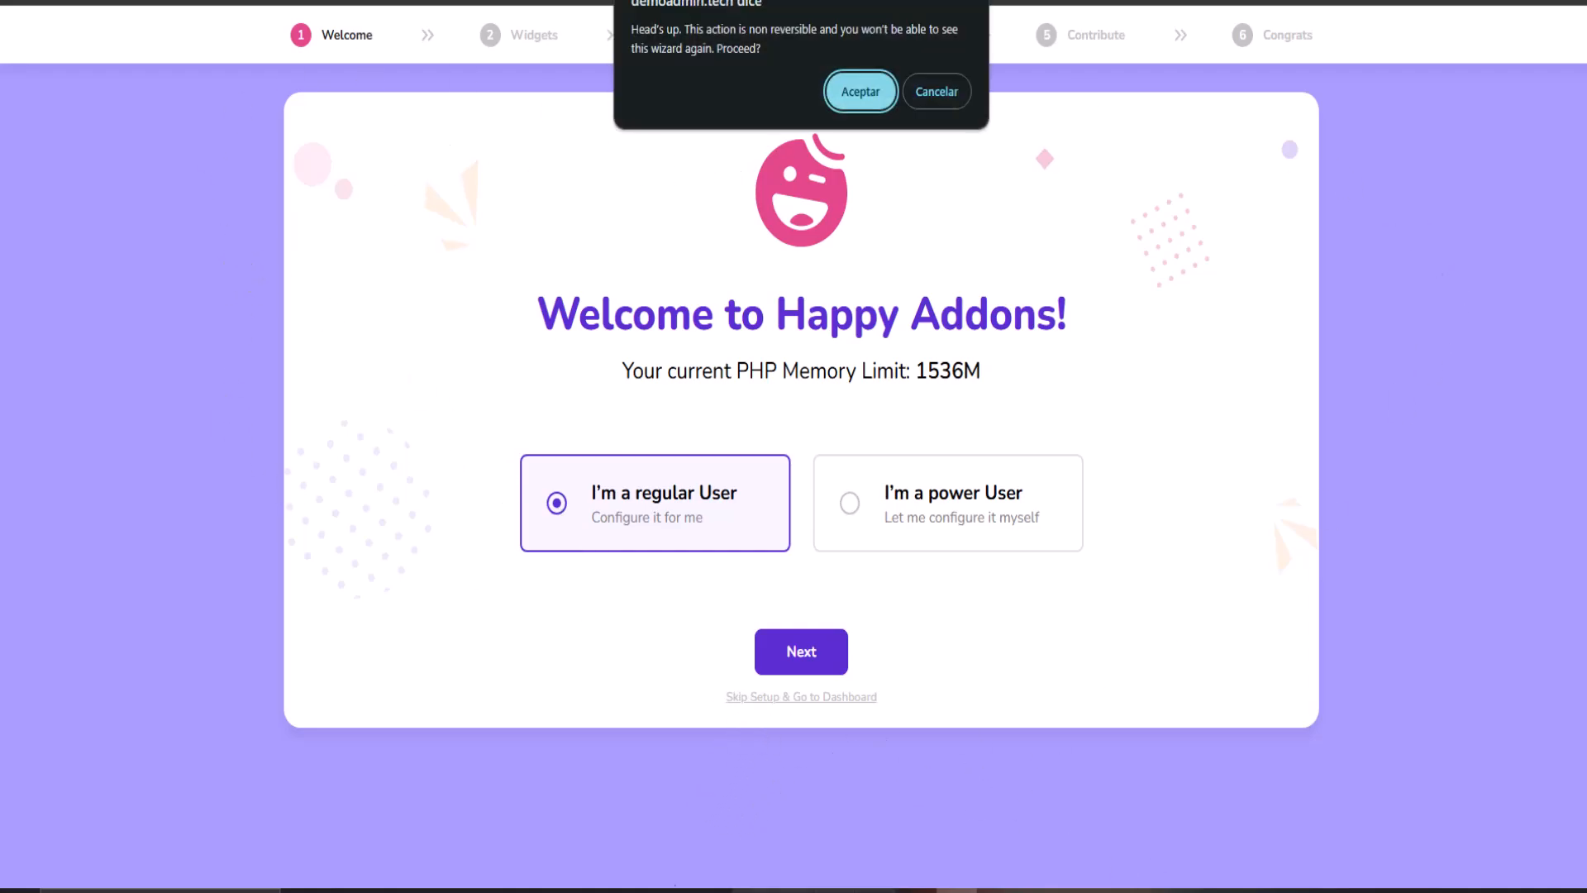
{"action": "left_click", "coordinate": [858, 98]}
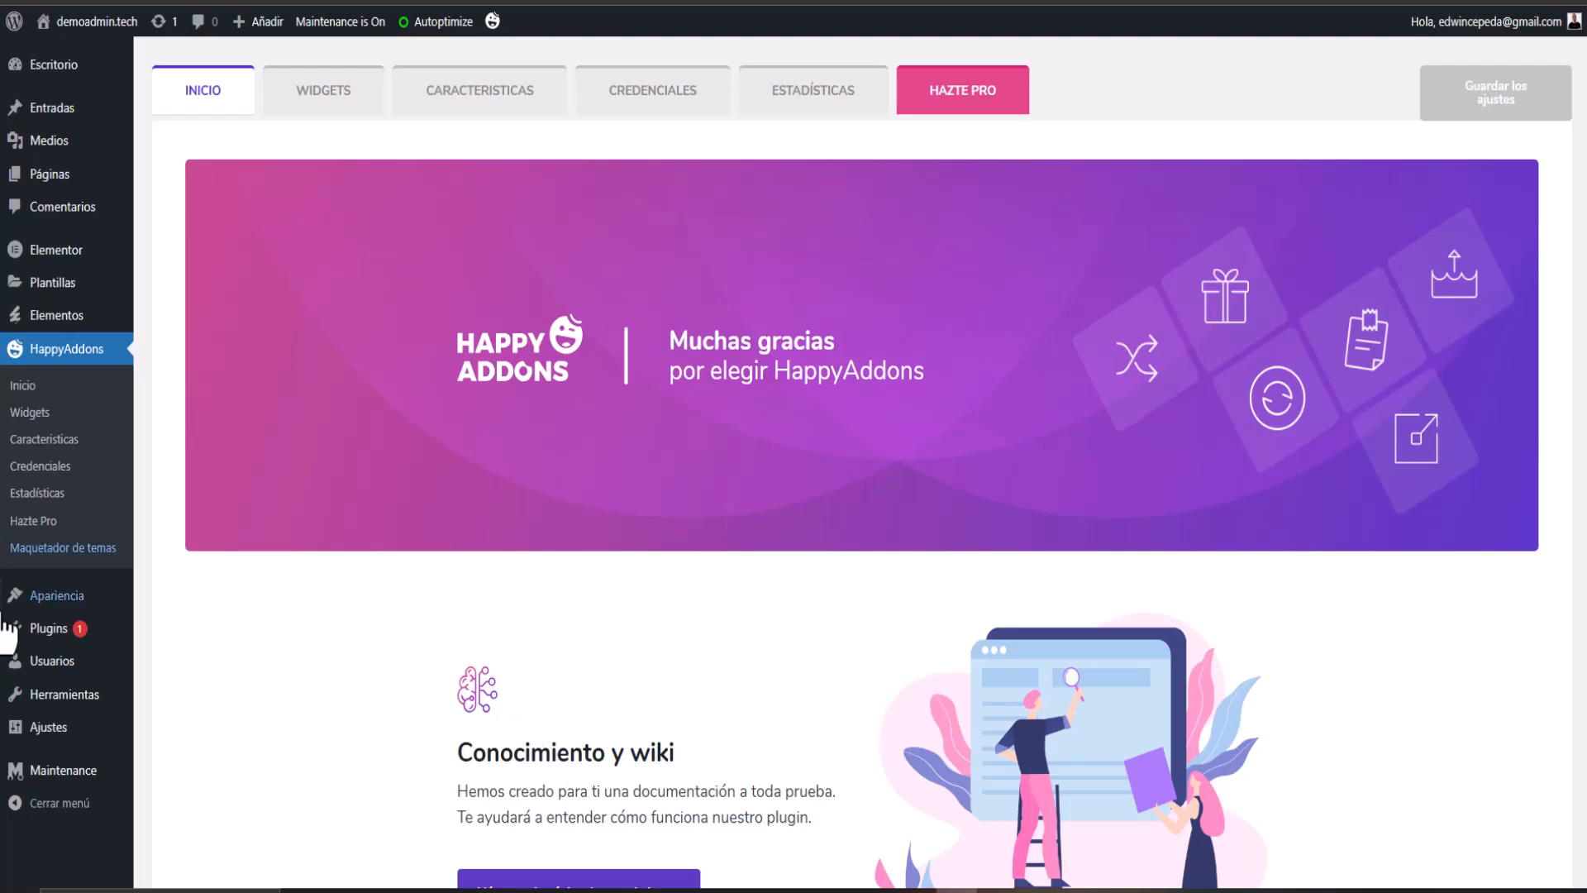
Step: Upload happy-elementor-addons-pro from the extracted folder as a new plugin and install it
{"action": "left_click", "coordinate": [48, 628]}
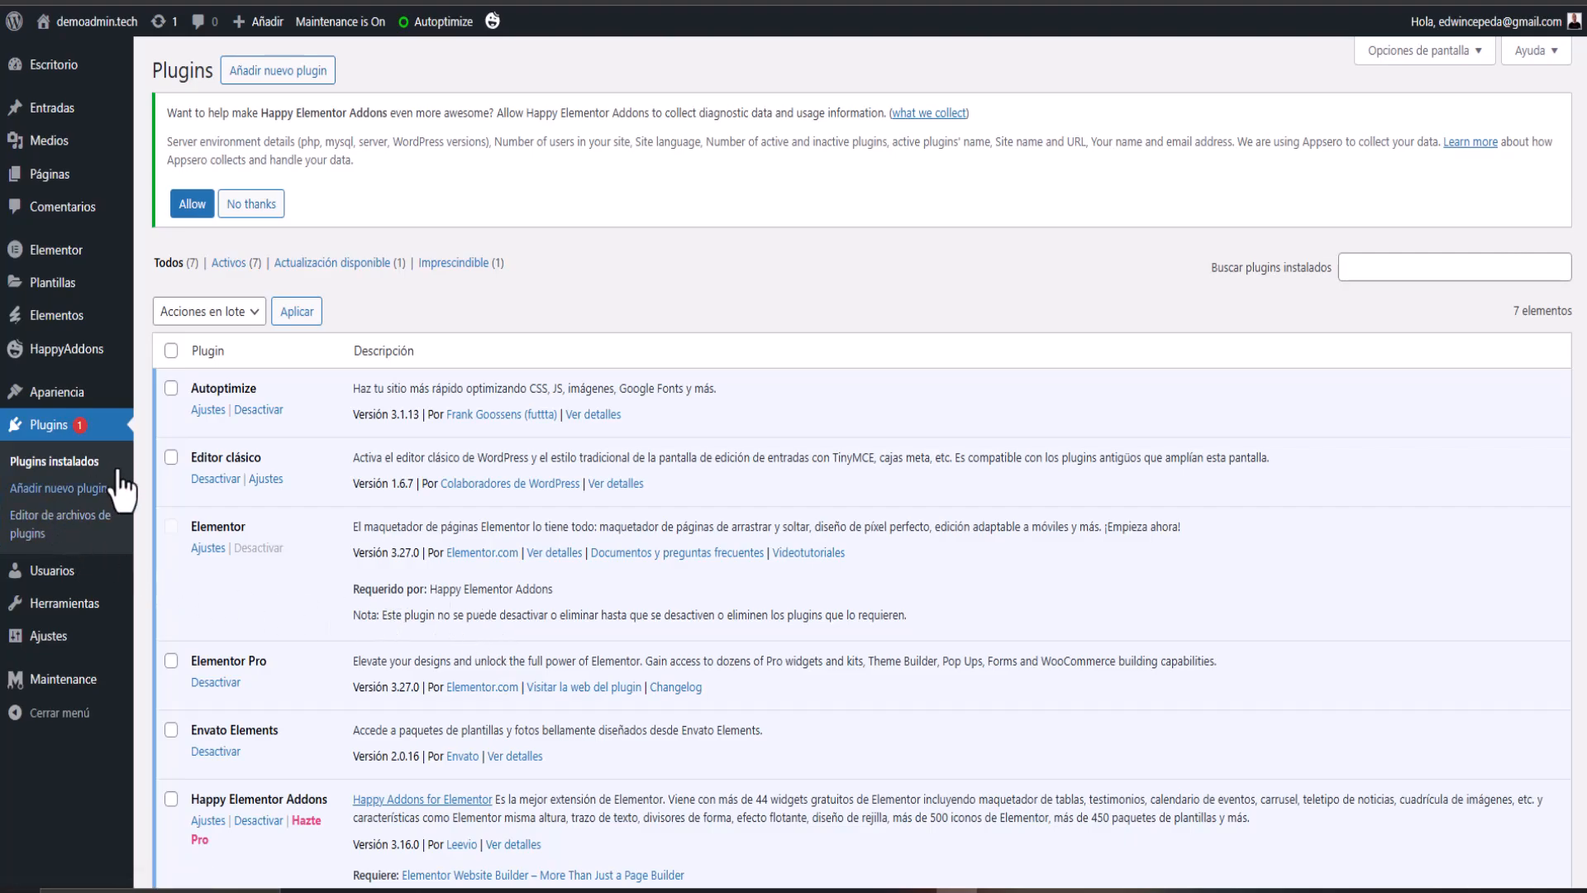
{"action": "left_click", "coordinate": [263, 73]}
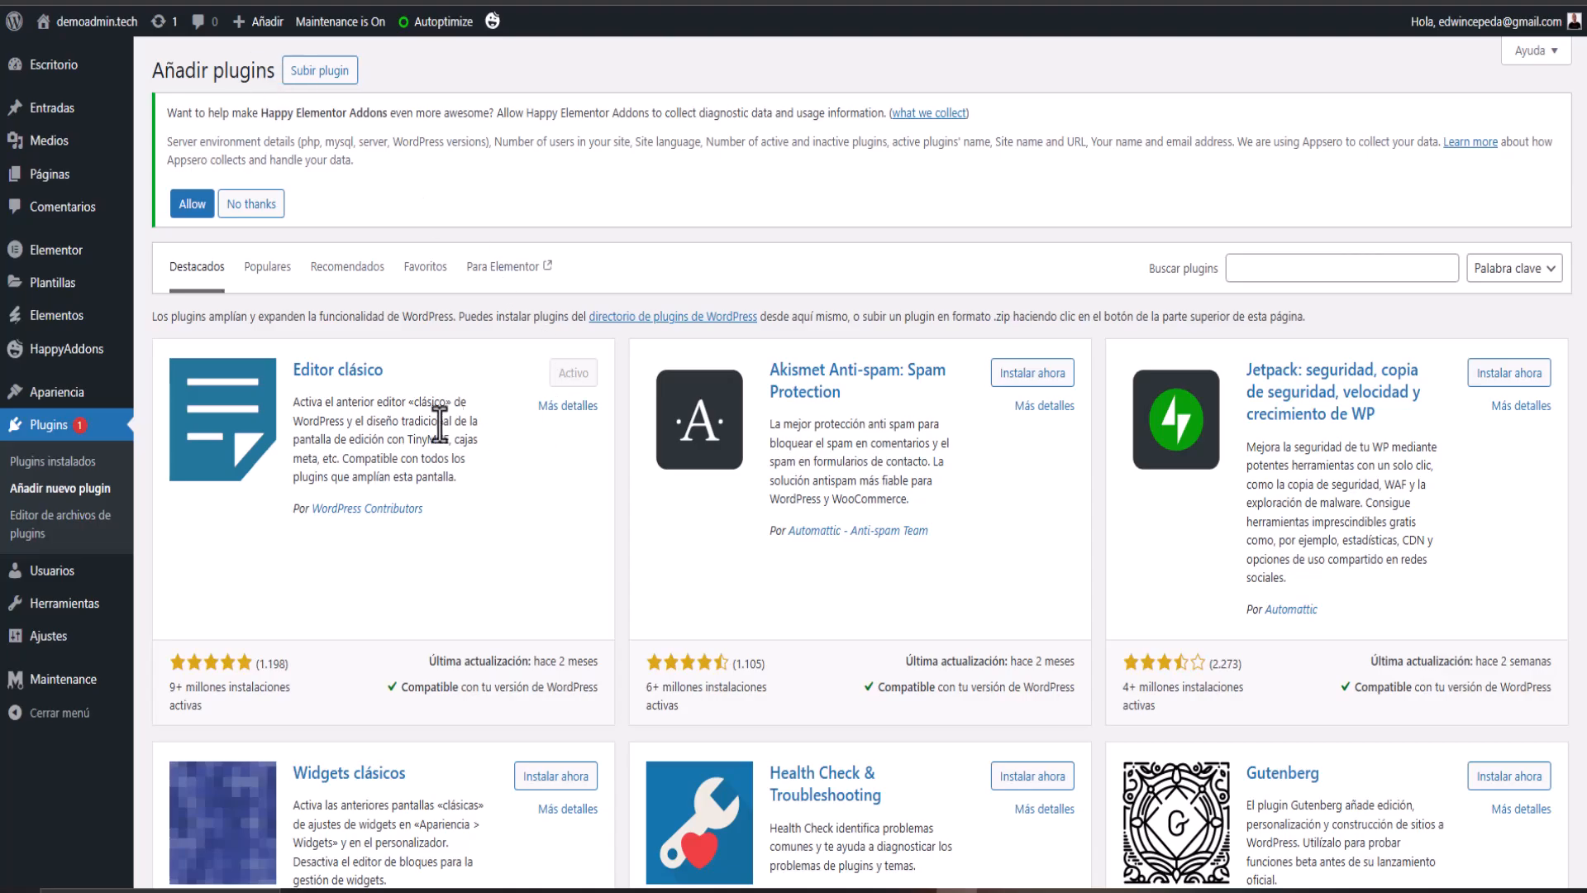
{"action": "left_click", "coordinate": [317, 77]}
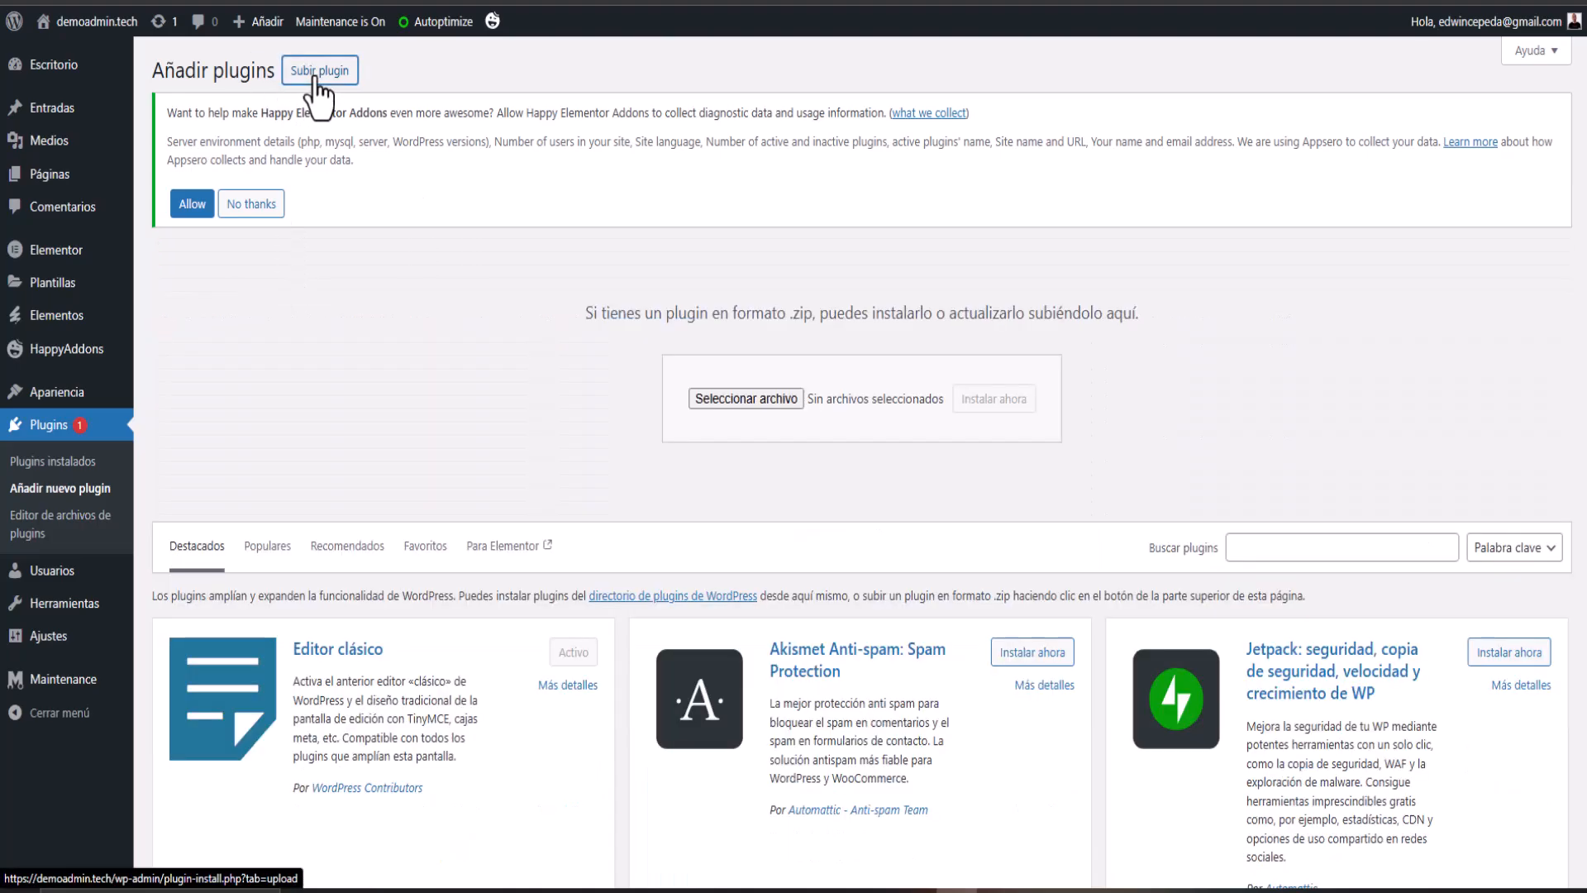
{"action": "left_click", "coordinate": [748, 399]}
{"action": "left_click", "coordinate": [361, 268]}
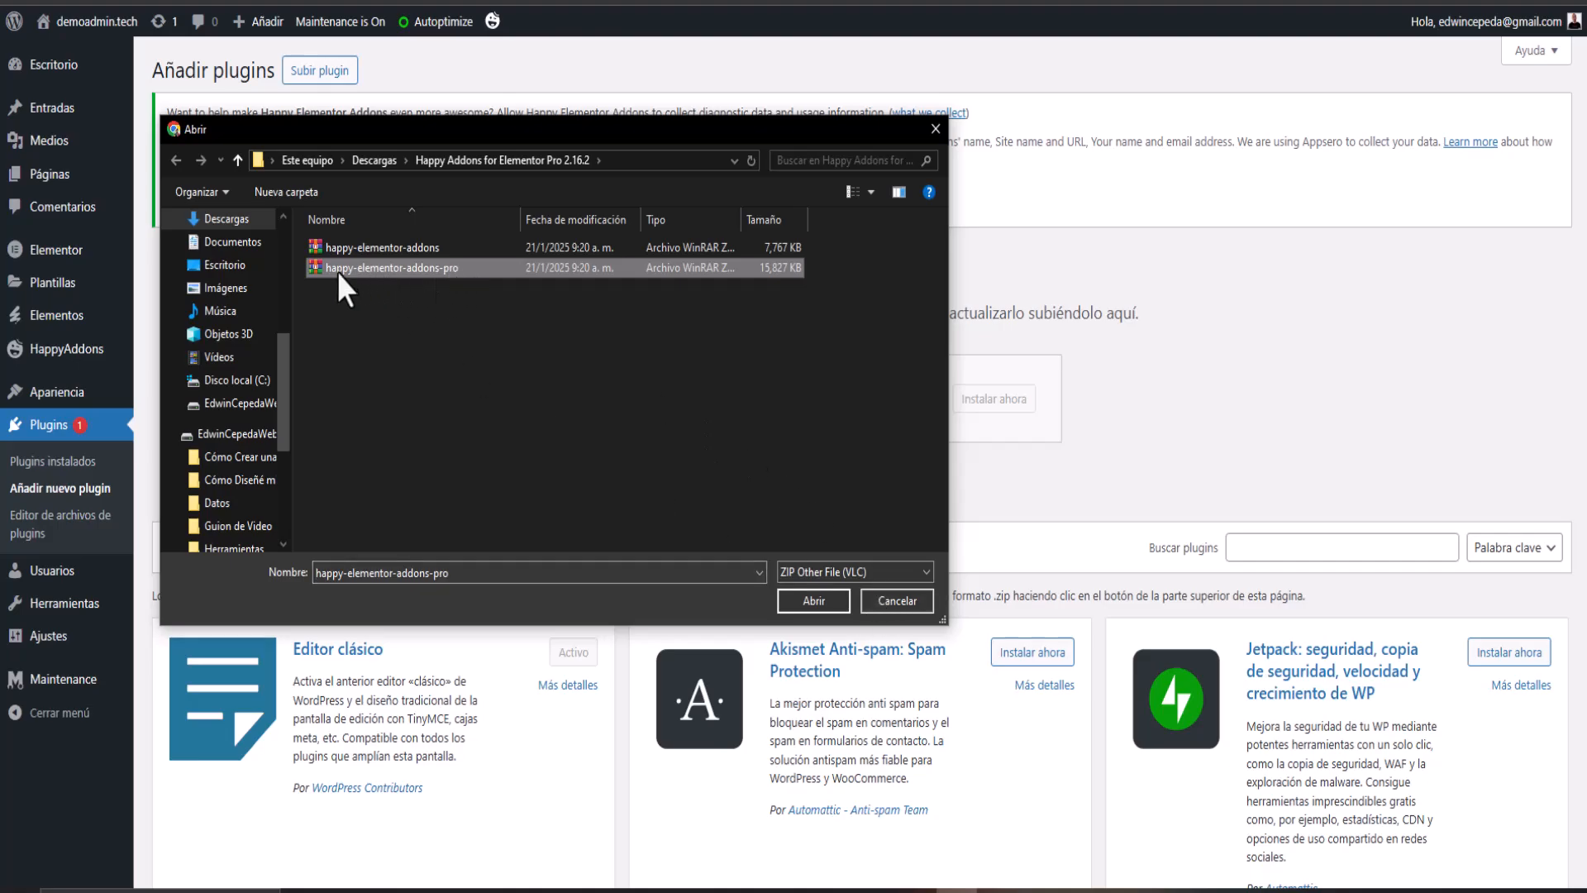
{"action": "left_click", "coordinate": [806, 610]}
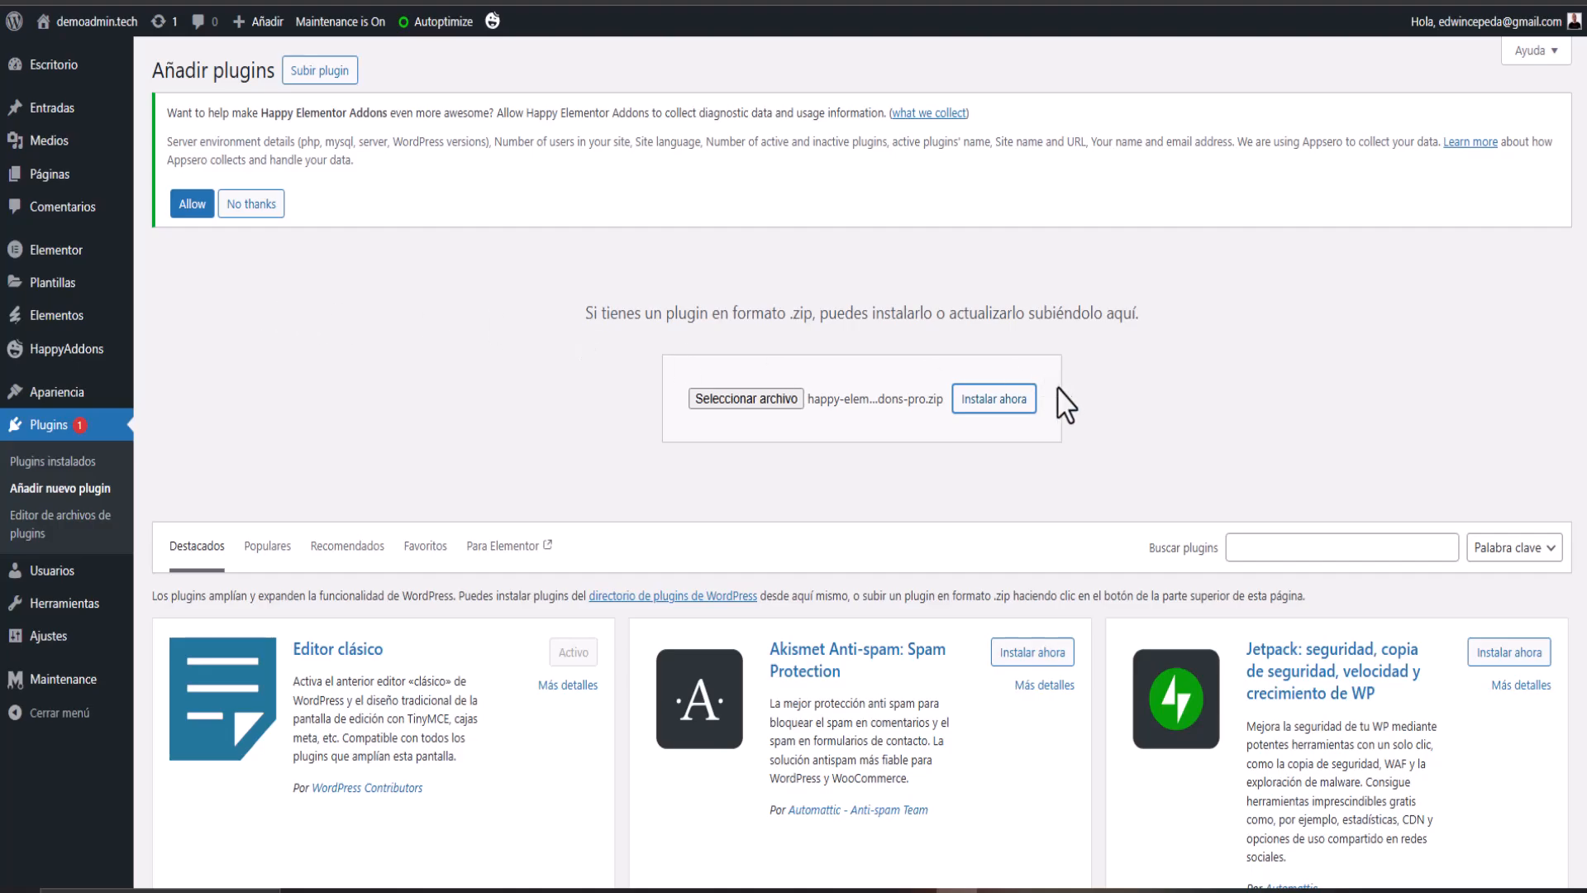
{"action": "left_click", "coordinate": [994, 400]}
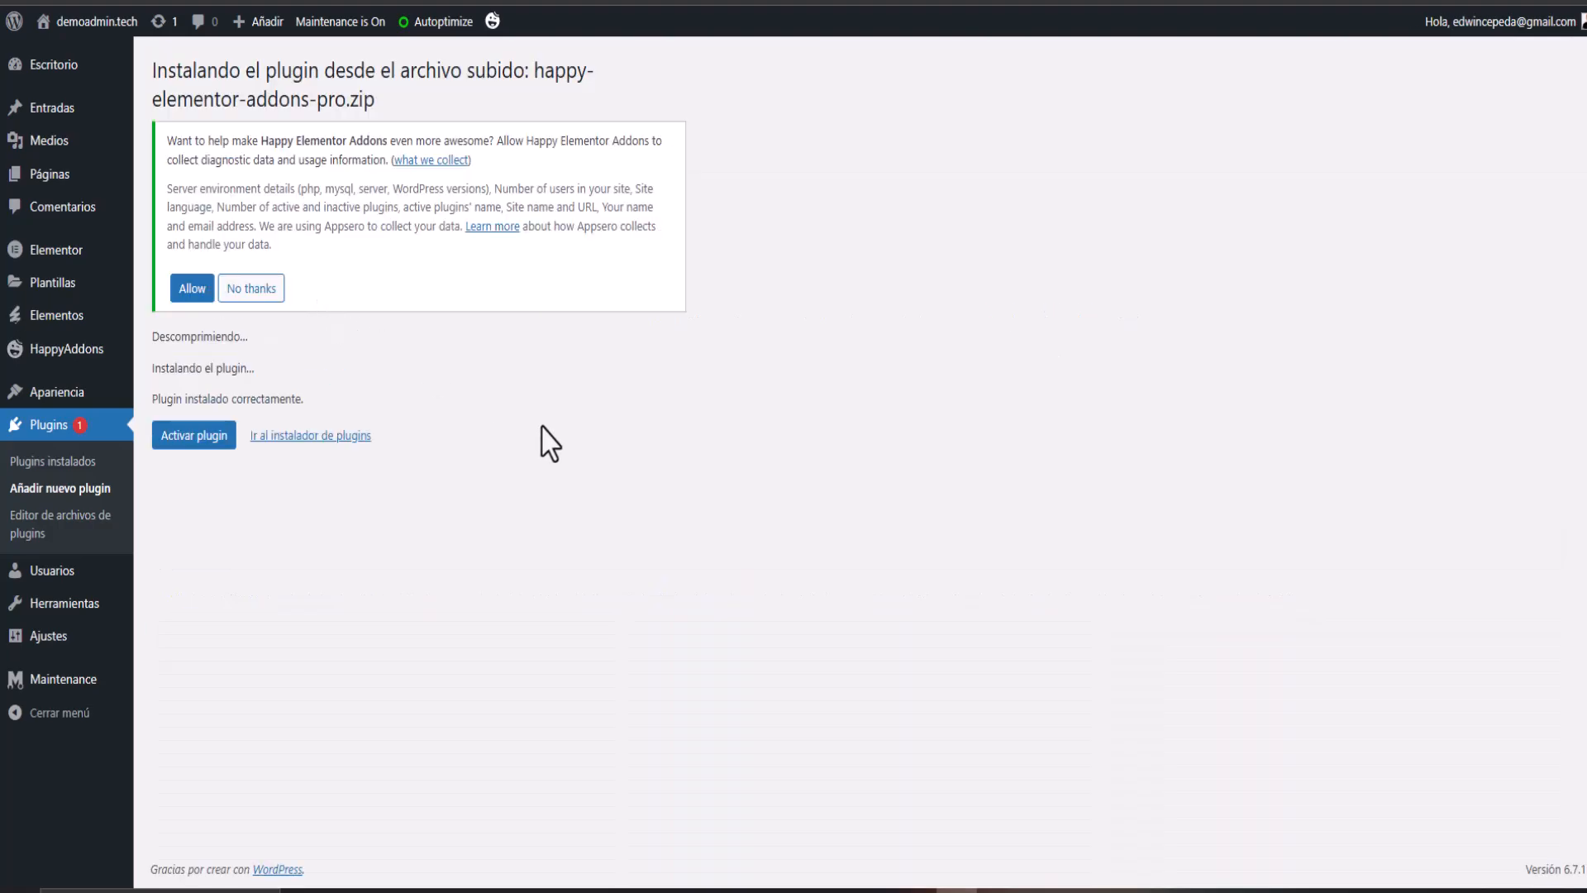
Step: Decline the Happy Elementor Addons diagnostic data request and activate Happy Elementor Addons Pro among the installed plugins
{"action": "left_click", "coordinate": [227, 291]}
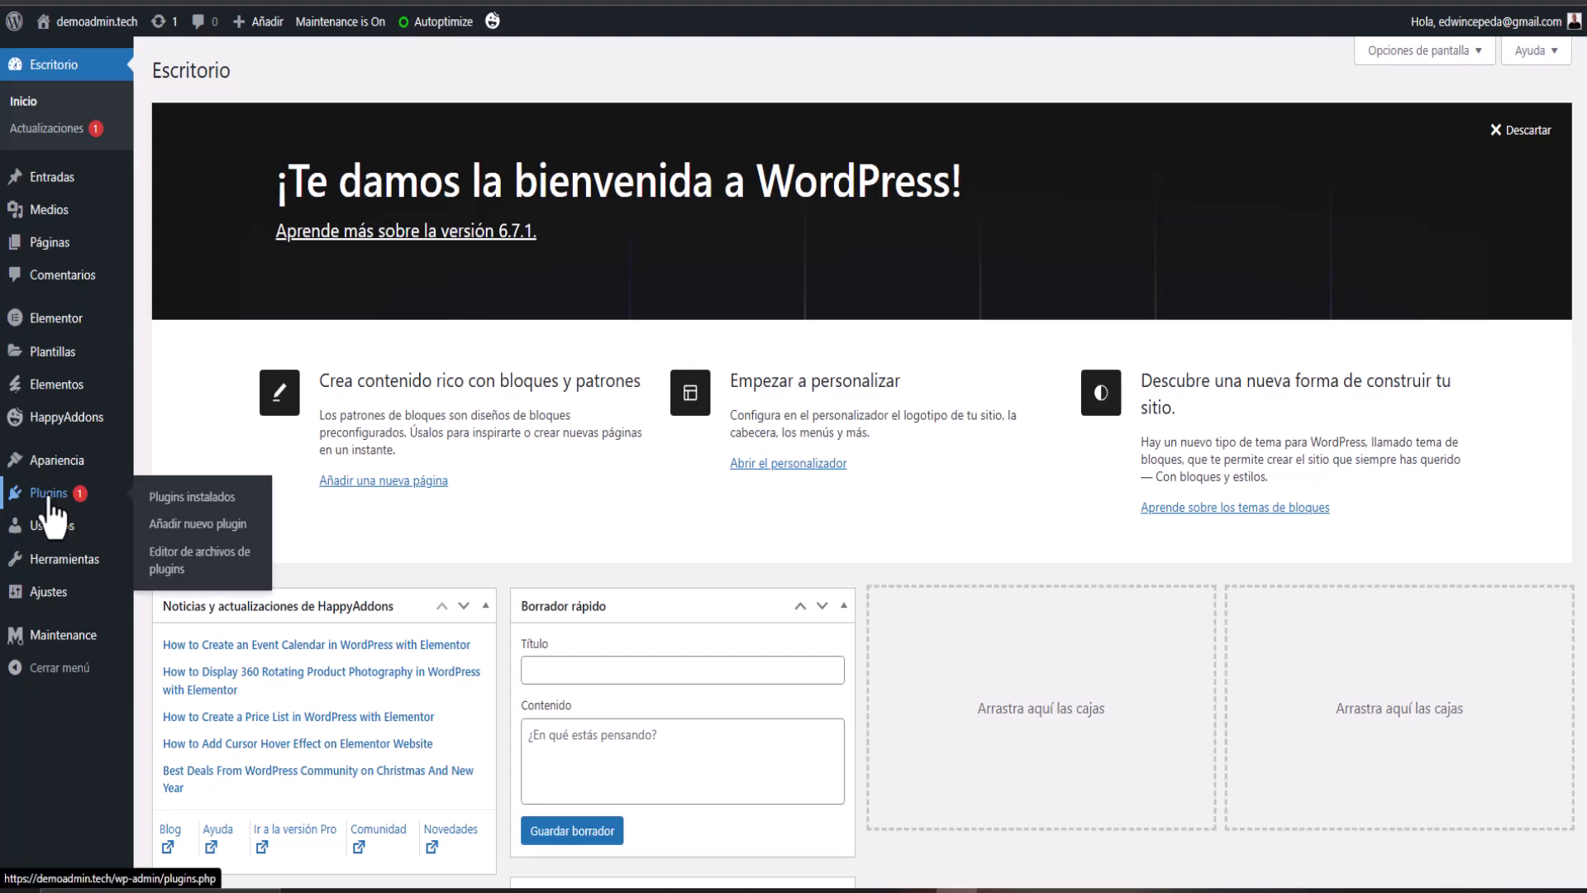
{"action": "left_click", "coordinate": [47, 499]}
{"action": "scroll", "coordinate": [512, 467], "scroll_direction": "down", "scroll_amount": 3}
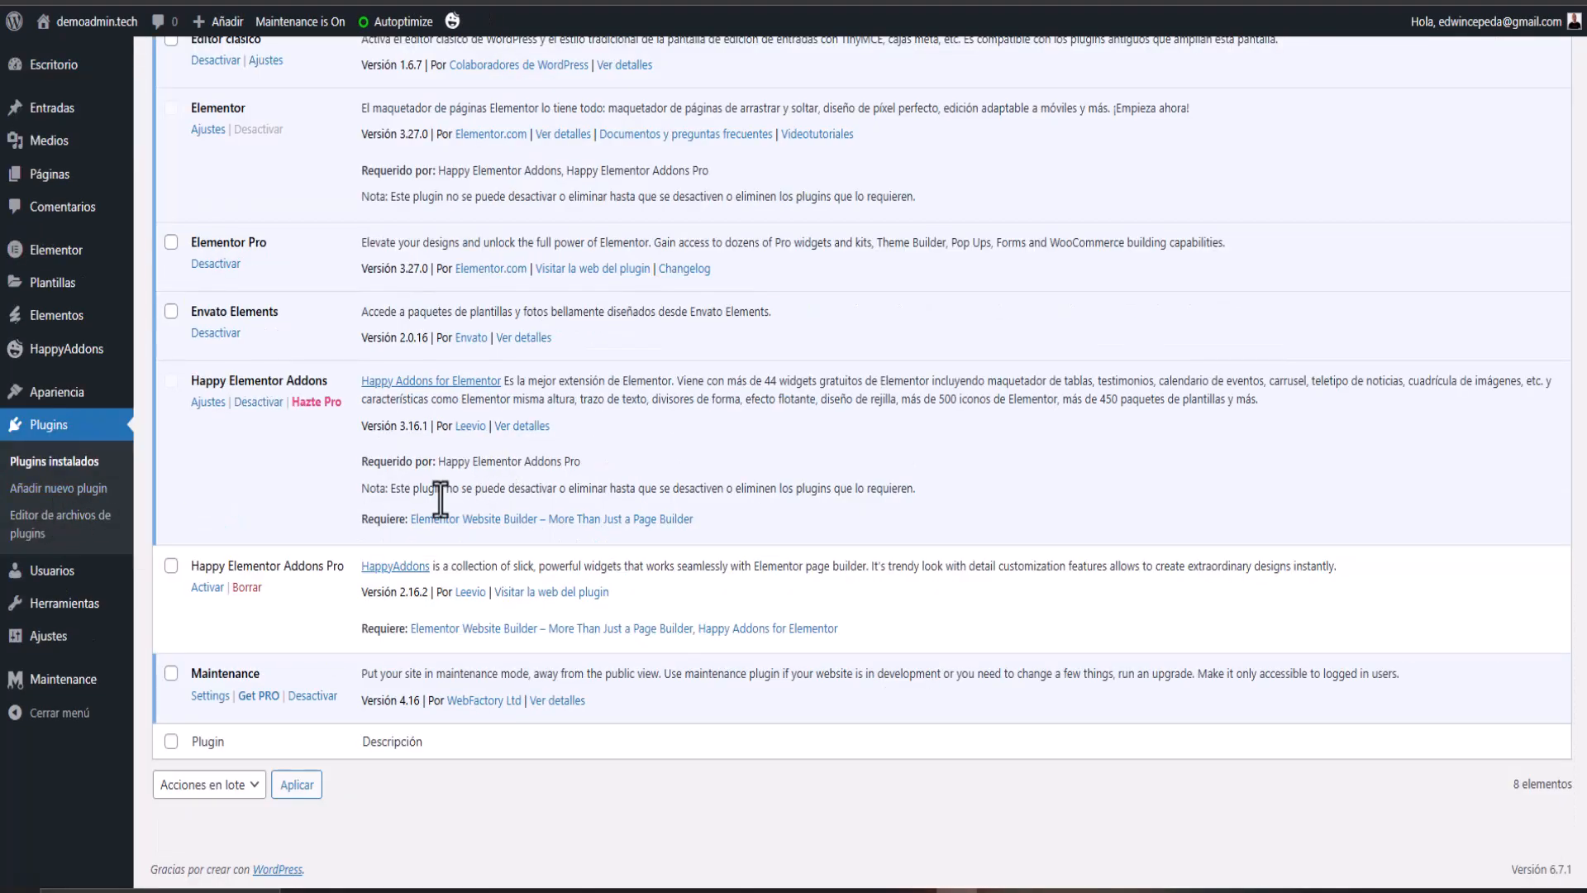
{"action": "left_click", "coordinate": [207, 587]}
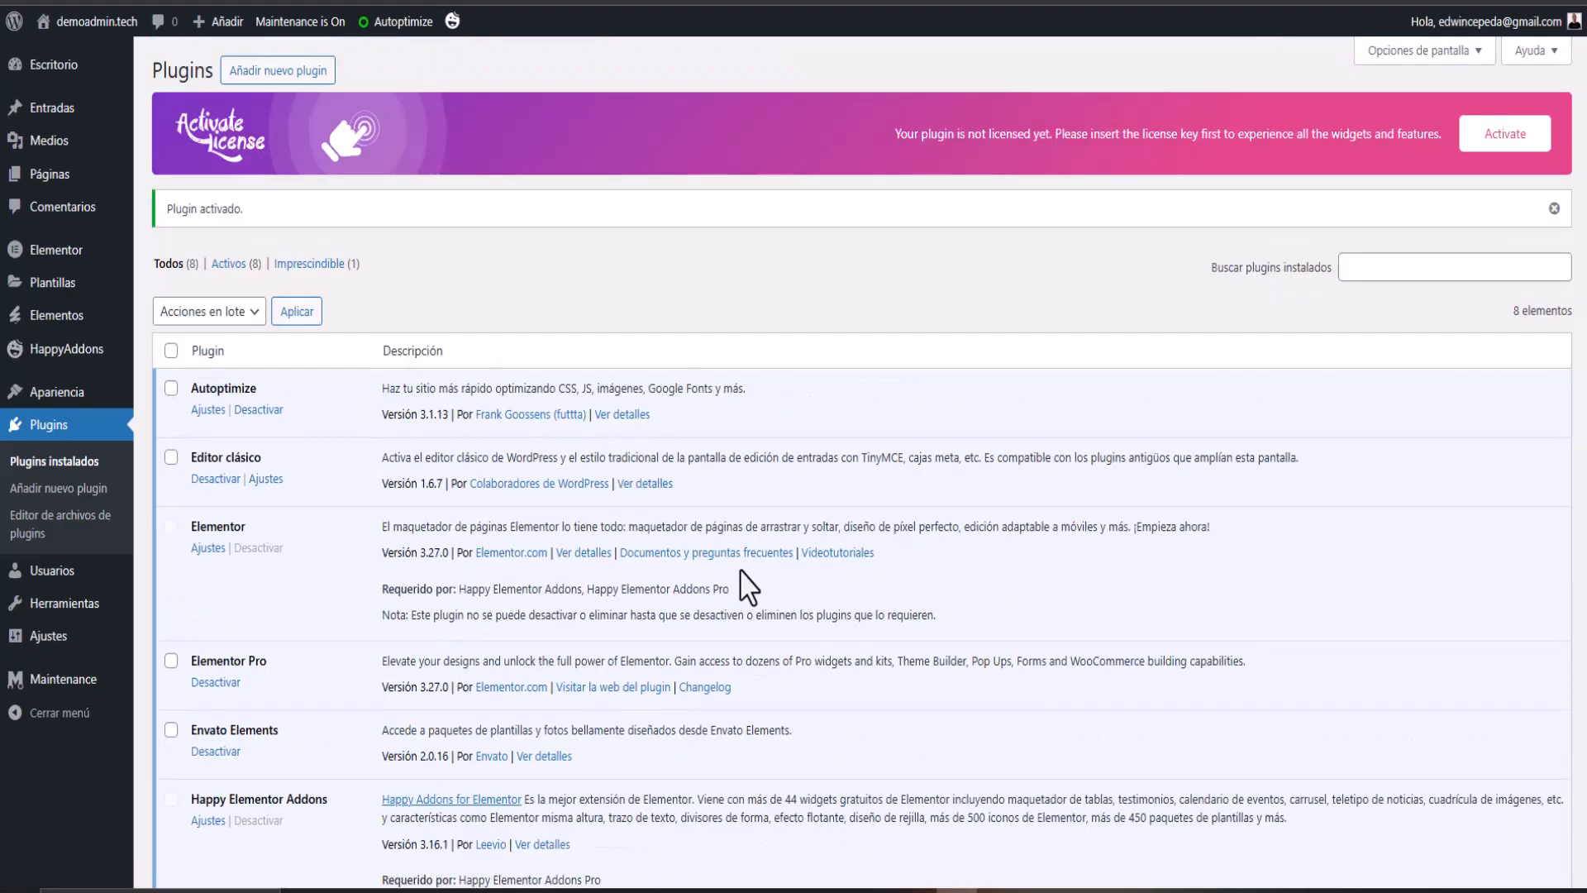
Step: Review the Happy Addons entries in the installed plugins and open the HappyAddons dashboard
{"action": "scroll", "coordinate": [542, 575], "scroll_direction": "down", "scroll_amount": 5}
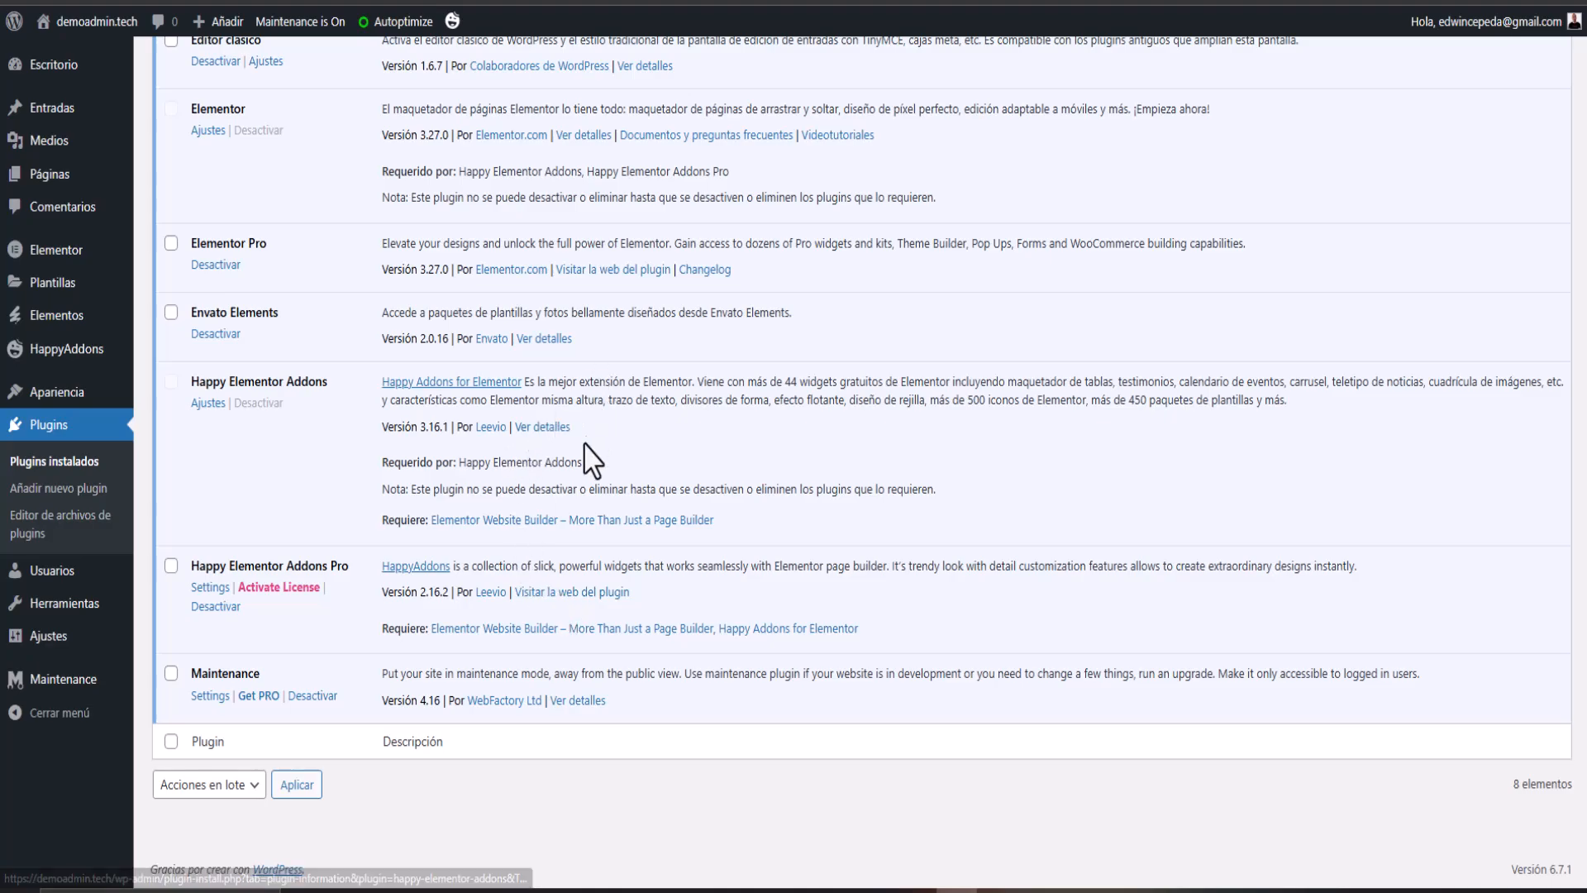
{"action": "left_click", "coordinate": [87, 348]}
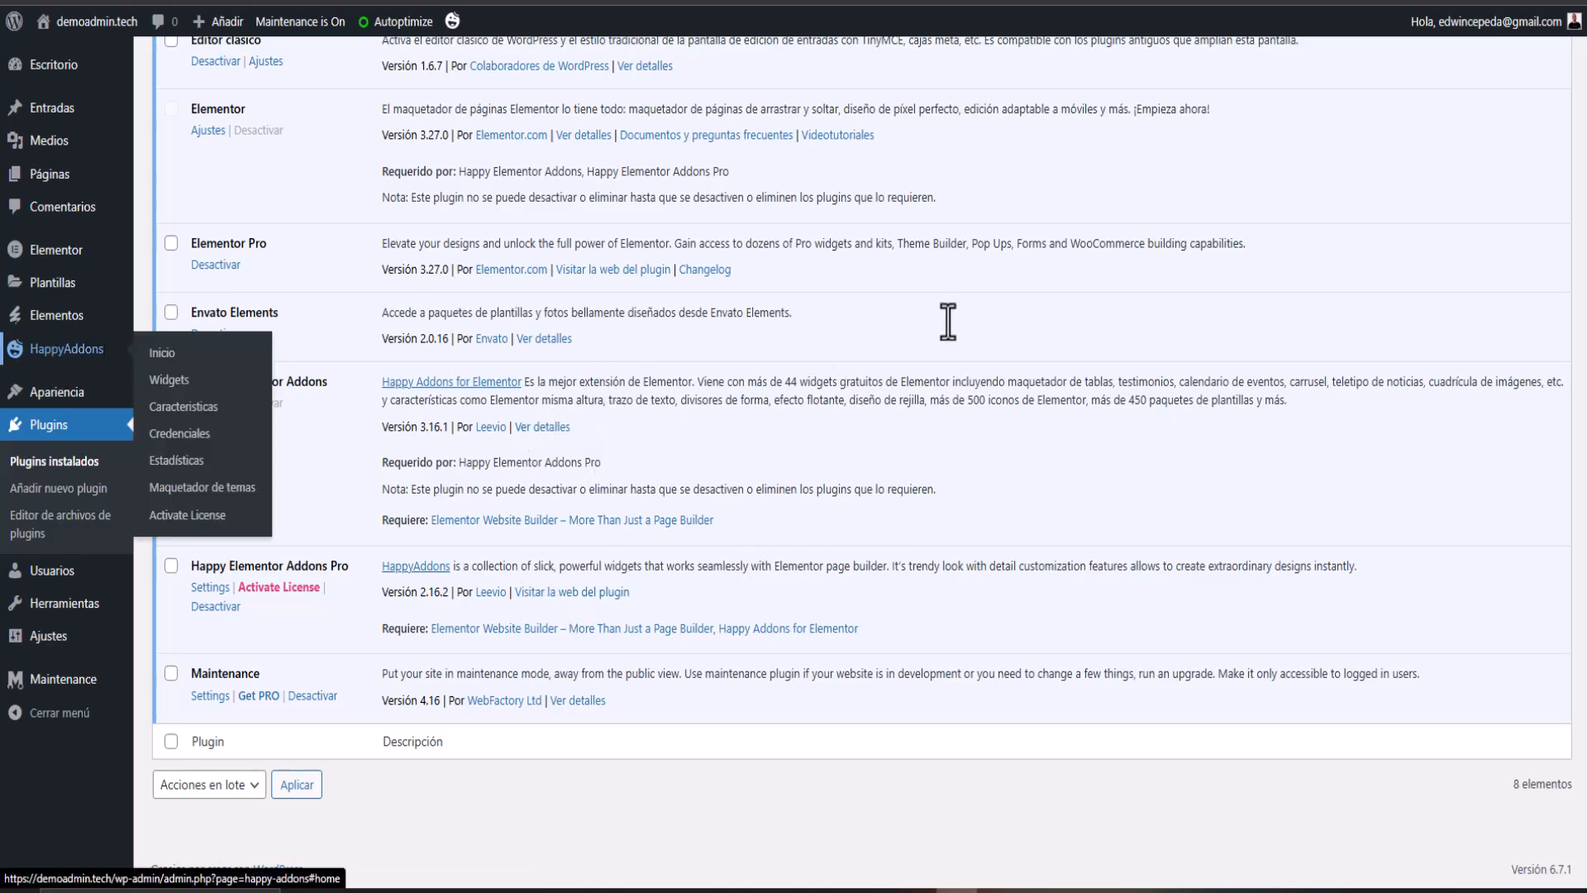
Step: Review the HappyAddons home page from the welcome banner through the knowledge wiki, video tutorials and FAQ sections
{"action": "scroll", "coordinate": [309, 198], "scroll_direction": "down", "scroll_amount": 6}
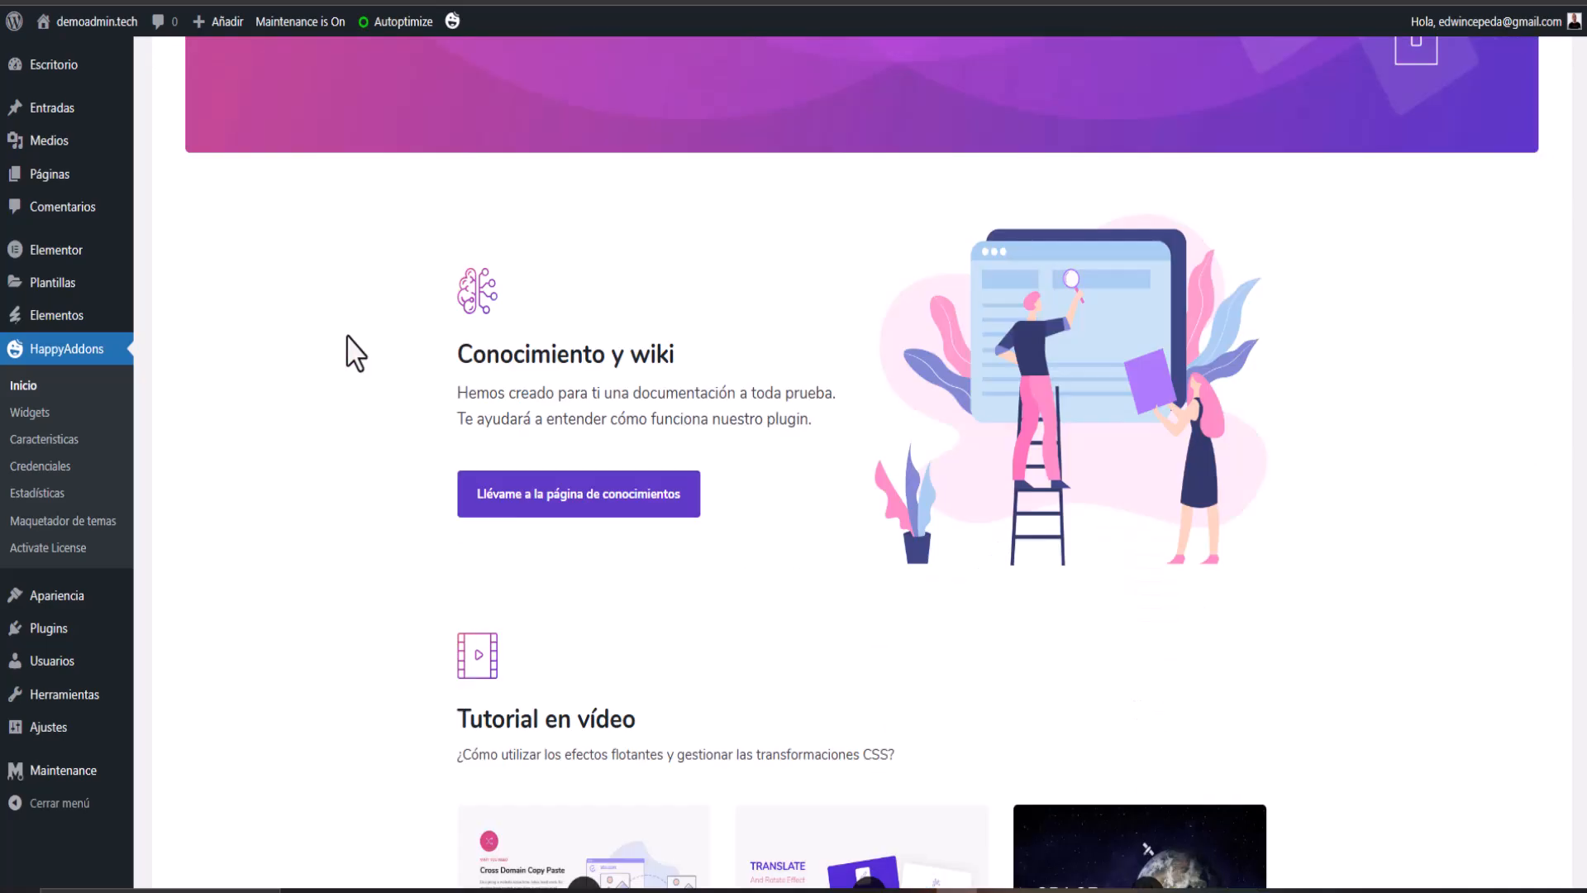
{"action": "scroll", "coordinate": [378, 484], "scroll_direction": "up", "scroll_amount": 5}
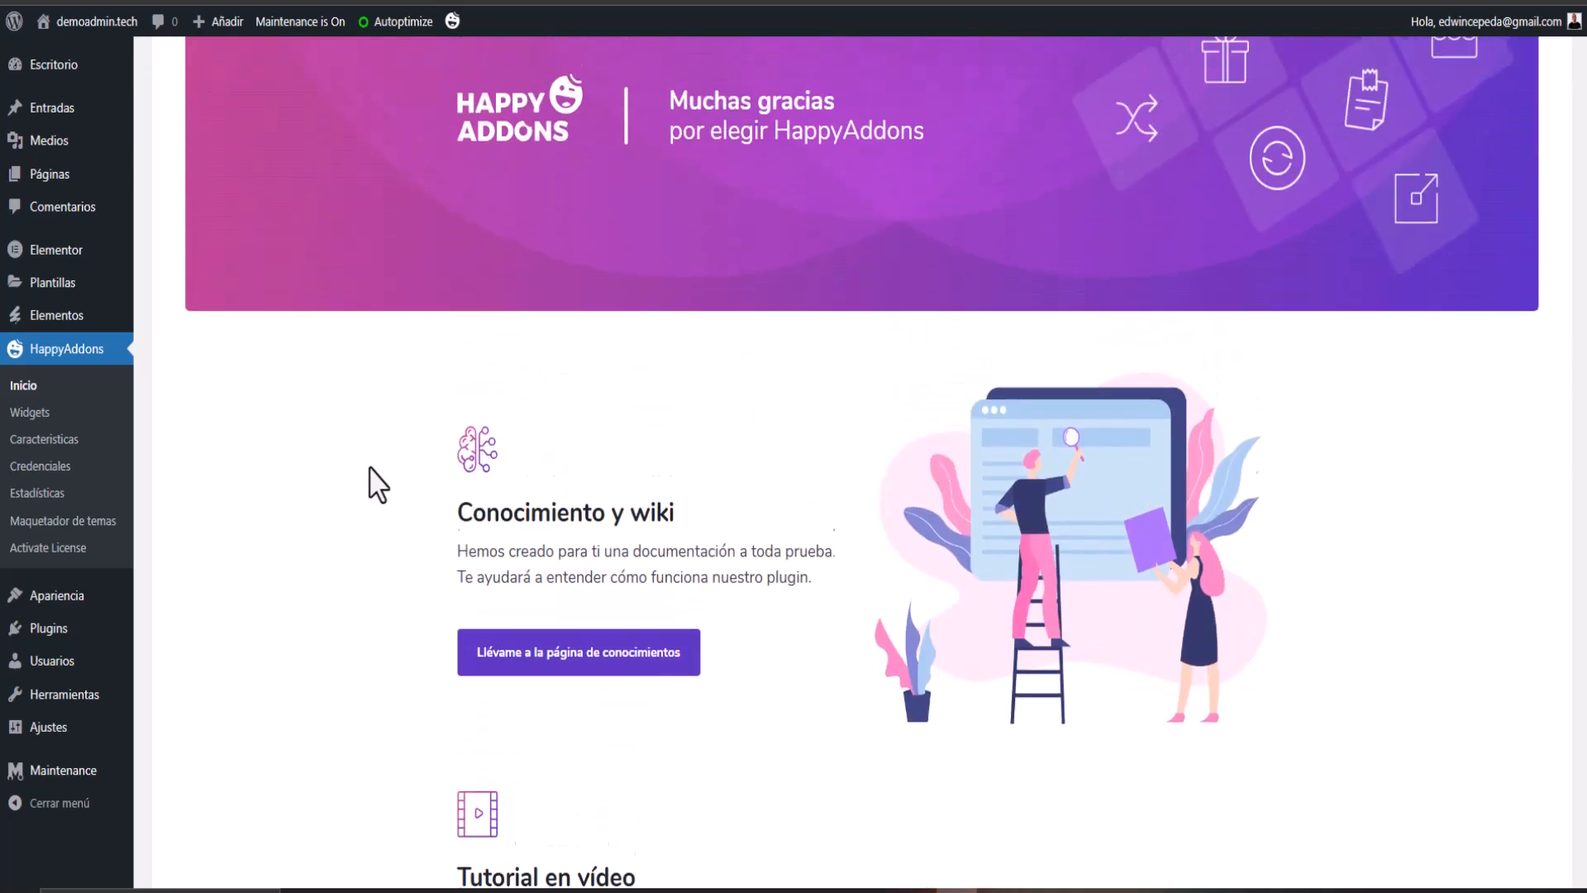
{"action": "scroll", "coordinate": [343, 438], "scroll_direction": "down", "scroll_amount": 4}
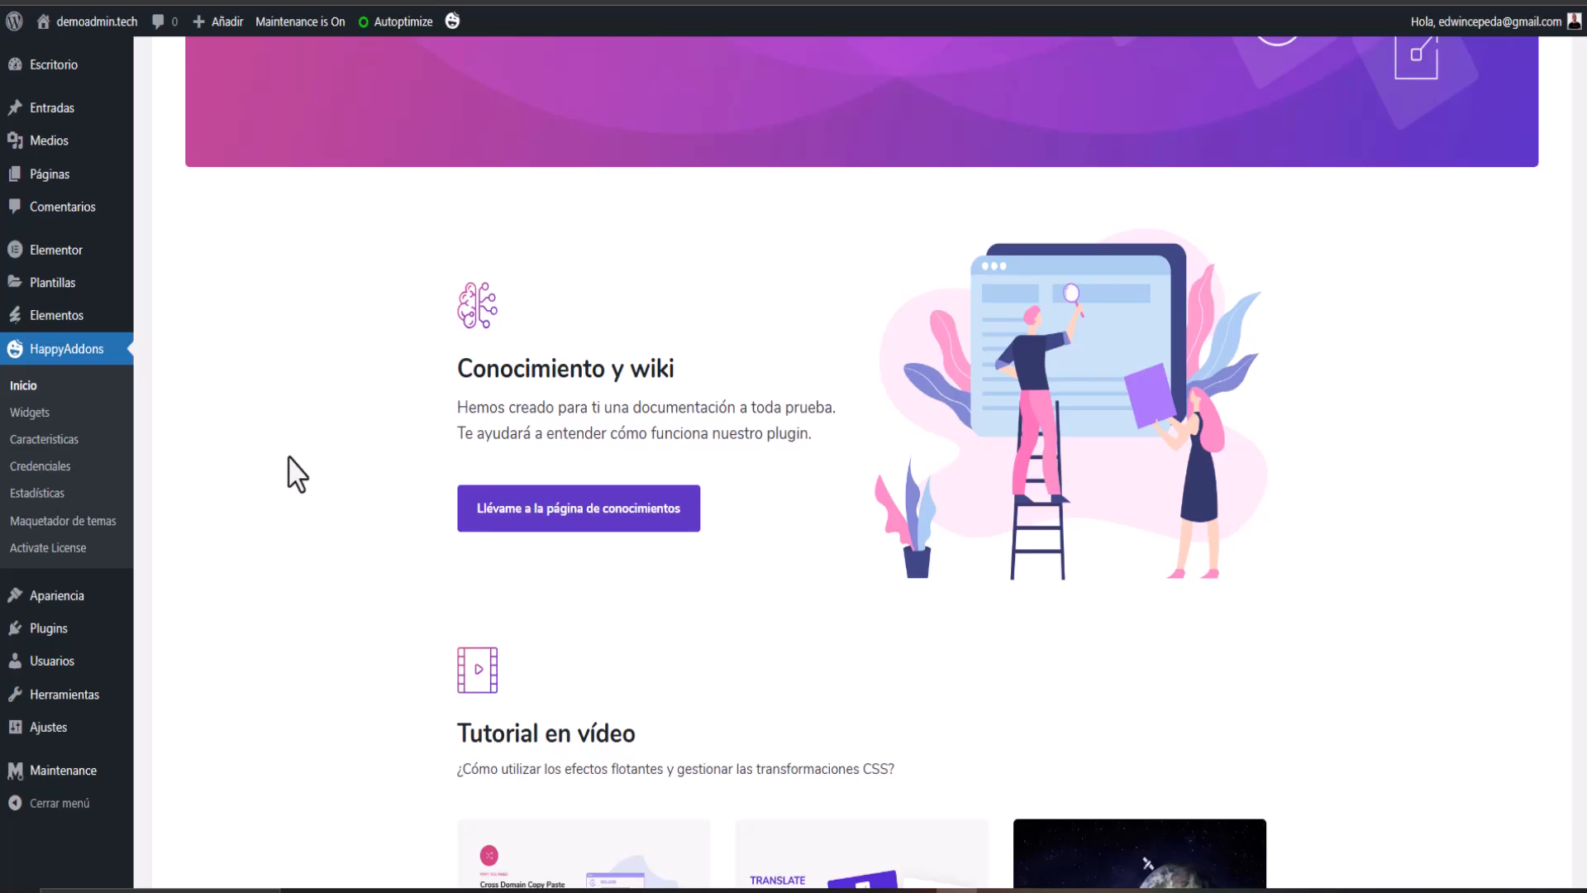
{"action": "scroll", "coordinate": [295, 472], "scroll_direction": "down", "scroll_amount": 3}
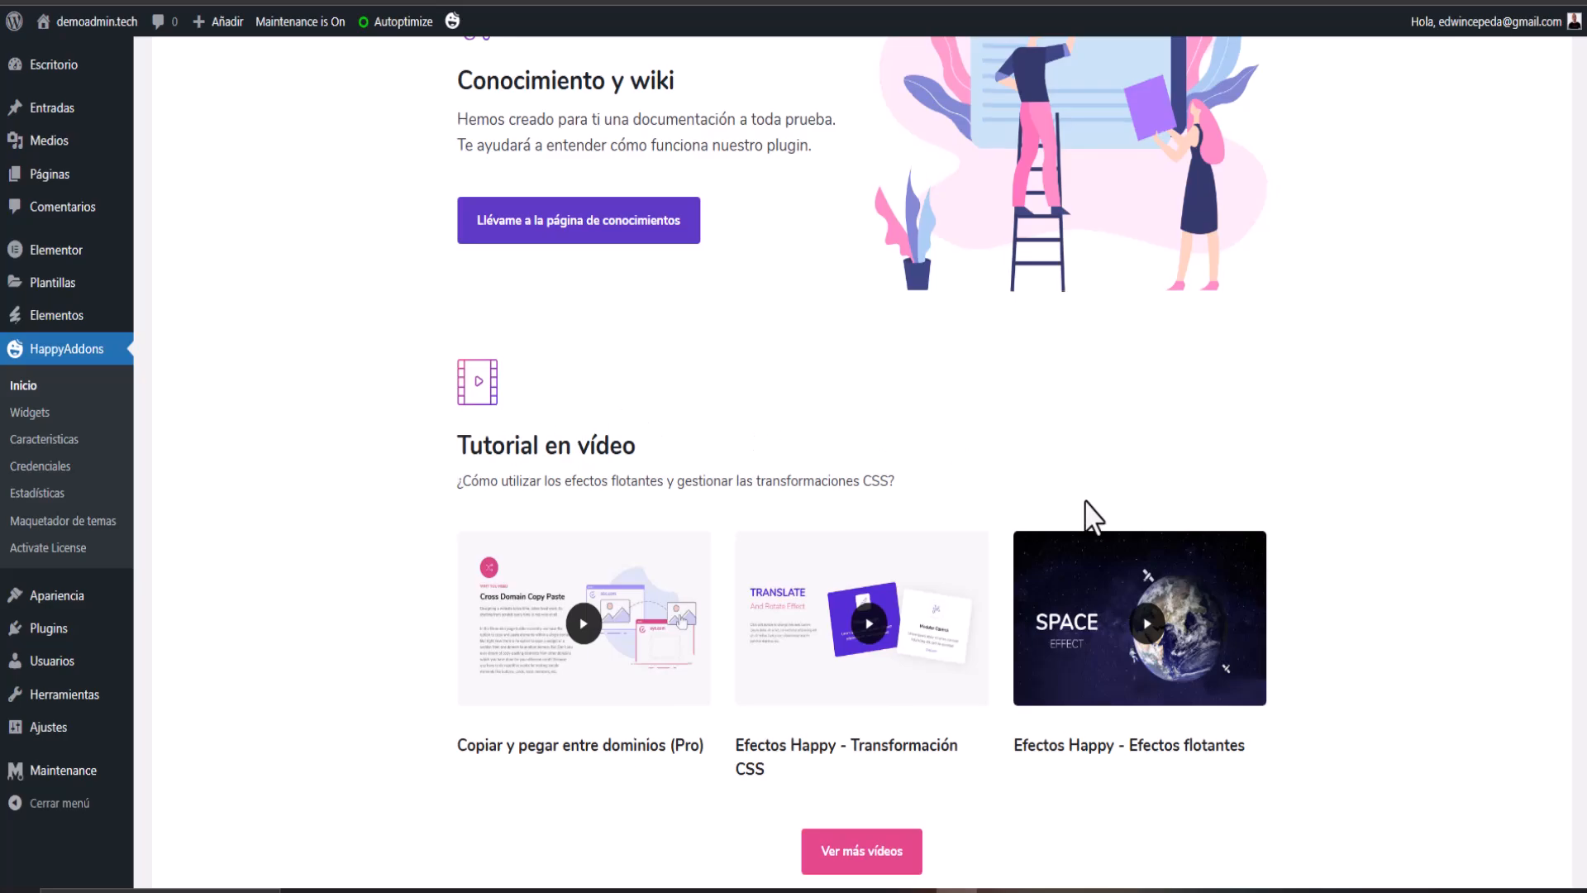
{"action": "scroll", "coordinate": [1042, 447], "scroll_direction": "down", "scroll_amount": 3}
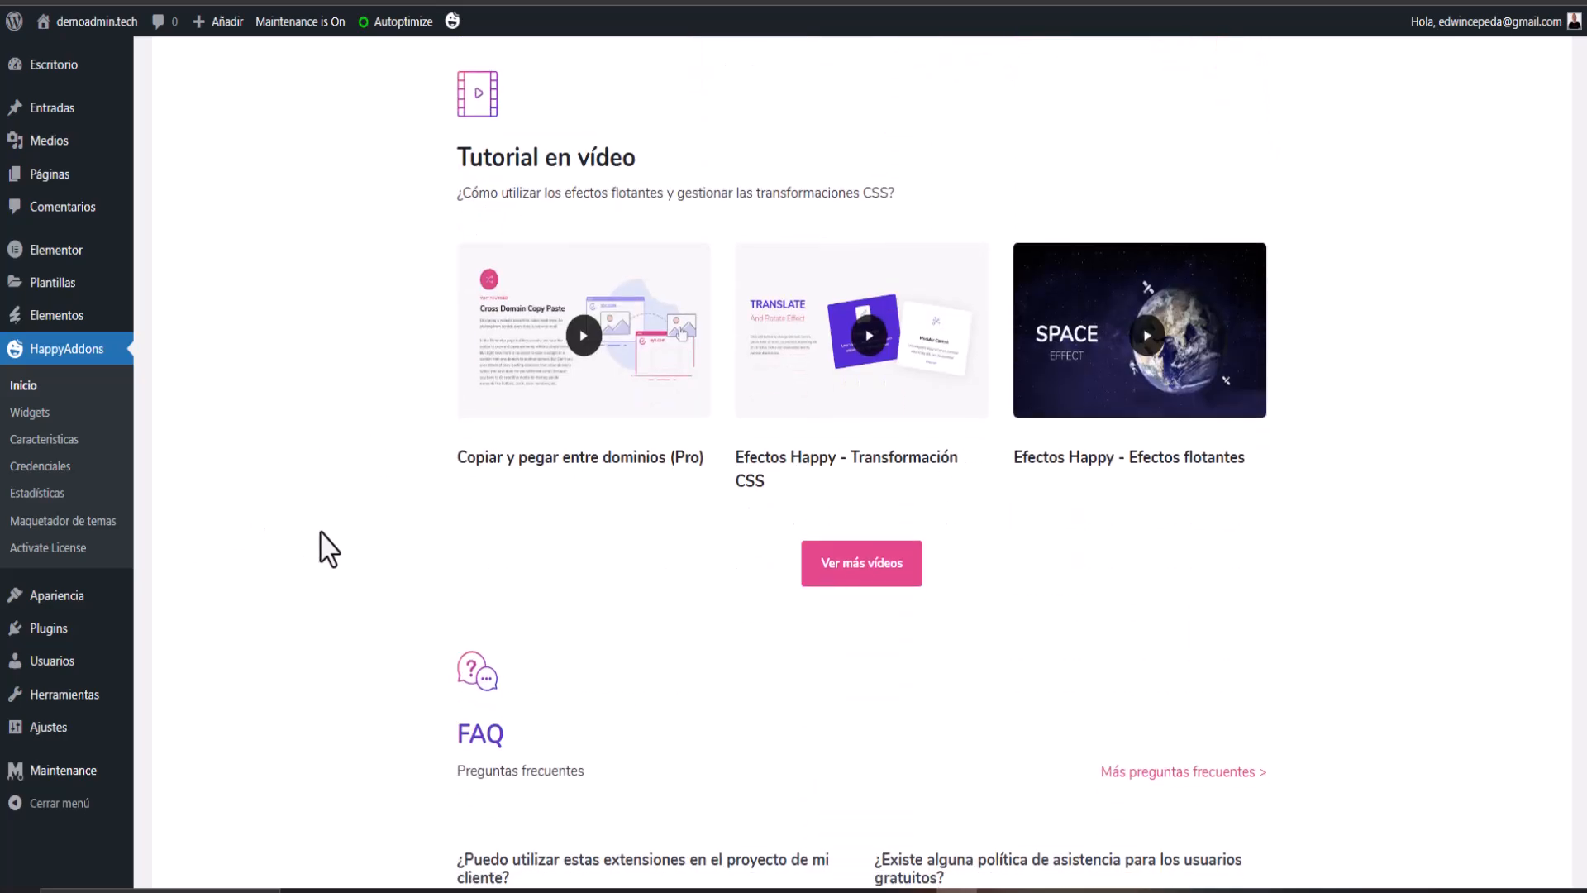
{"action": "scroll", "coordinate": [353, 525], "scroll_direction": "down", "scroll_amount": 2}
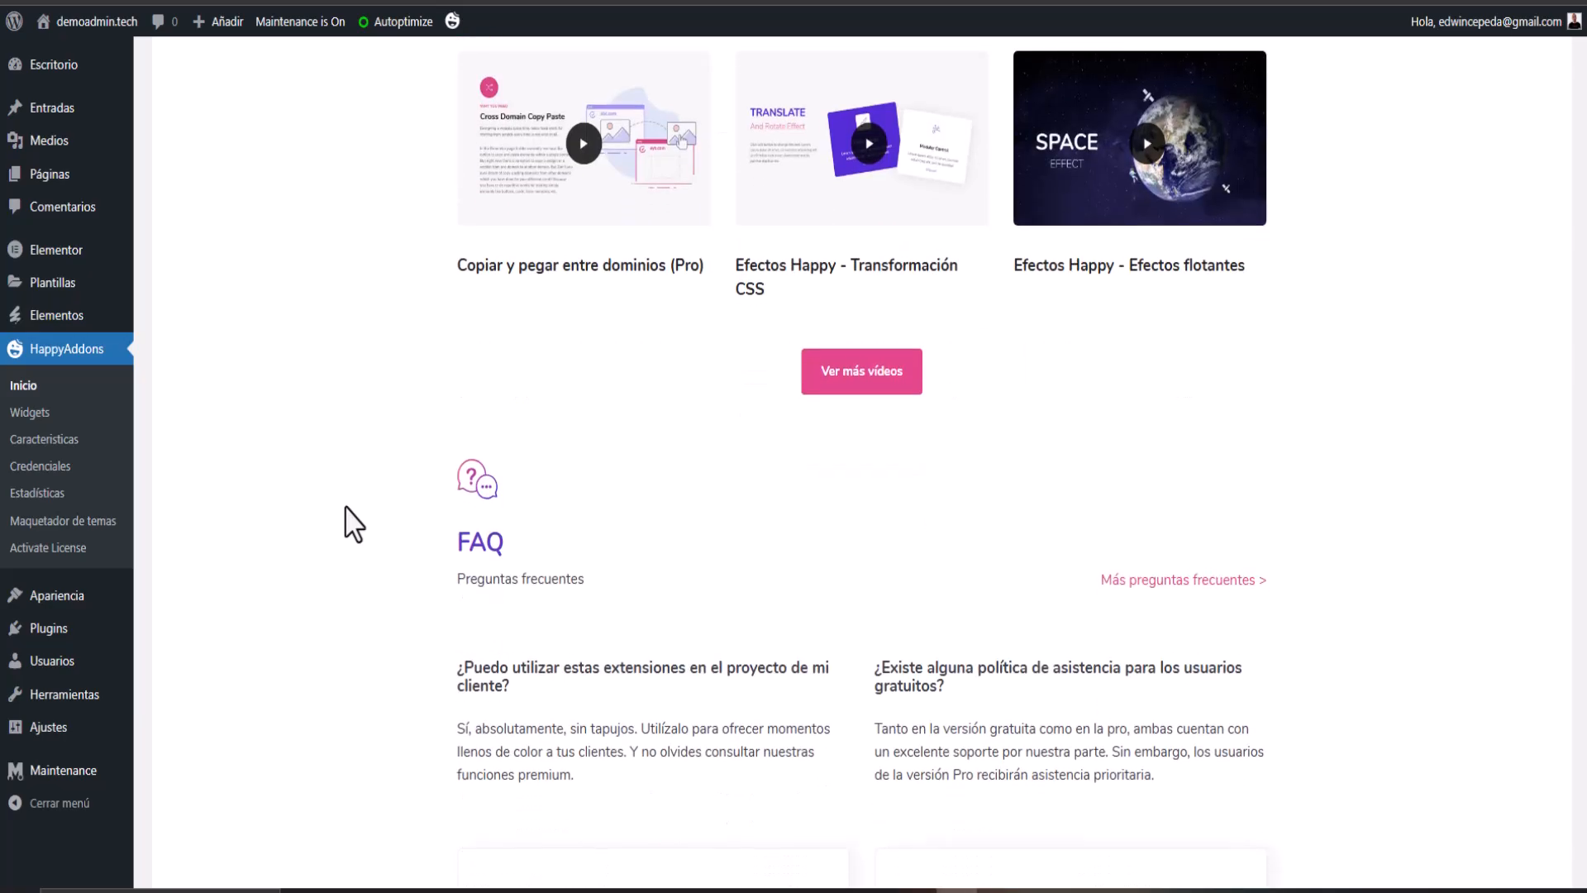
{"action": "scroll", "coordinate": [353, 525], "scroll_direction": "down", "scroll_amount": 1}
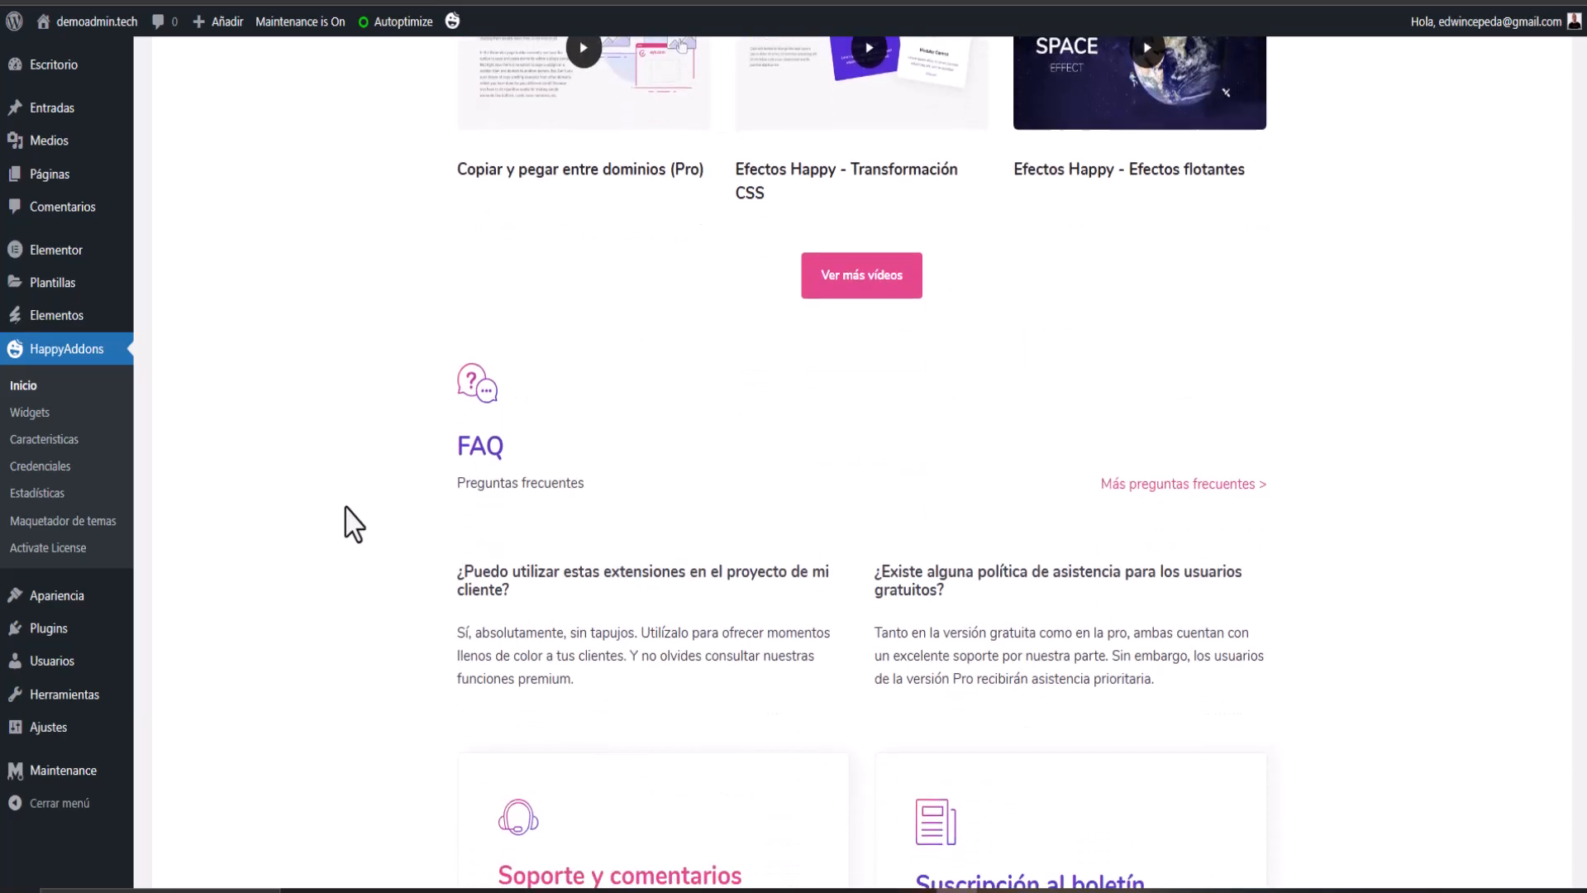
{"action": "scroll", "coordinate": [354, 525], "scroll_direction": "down", "scroll_amount": 3}
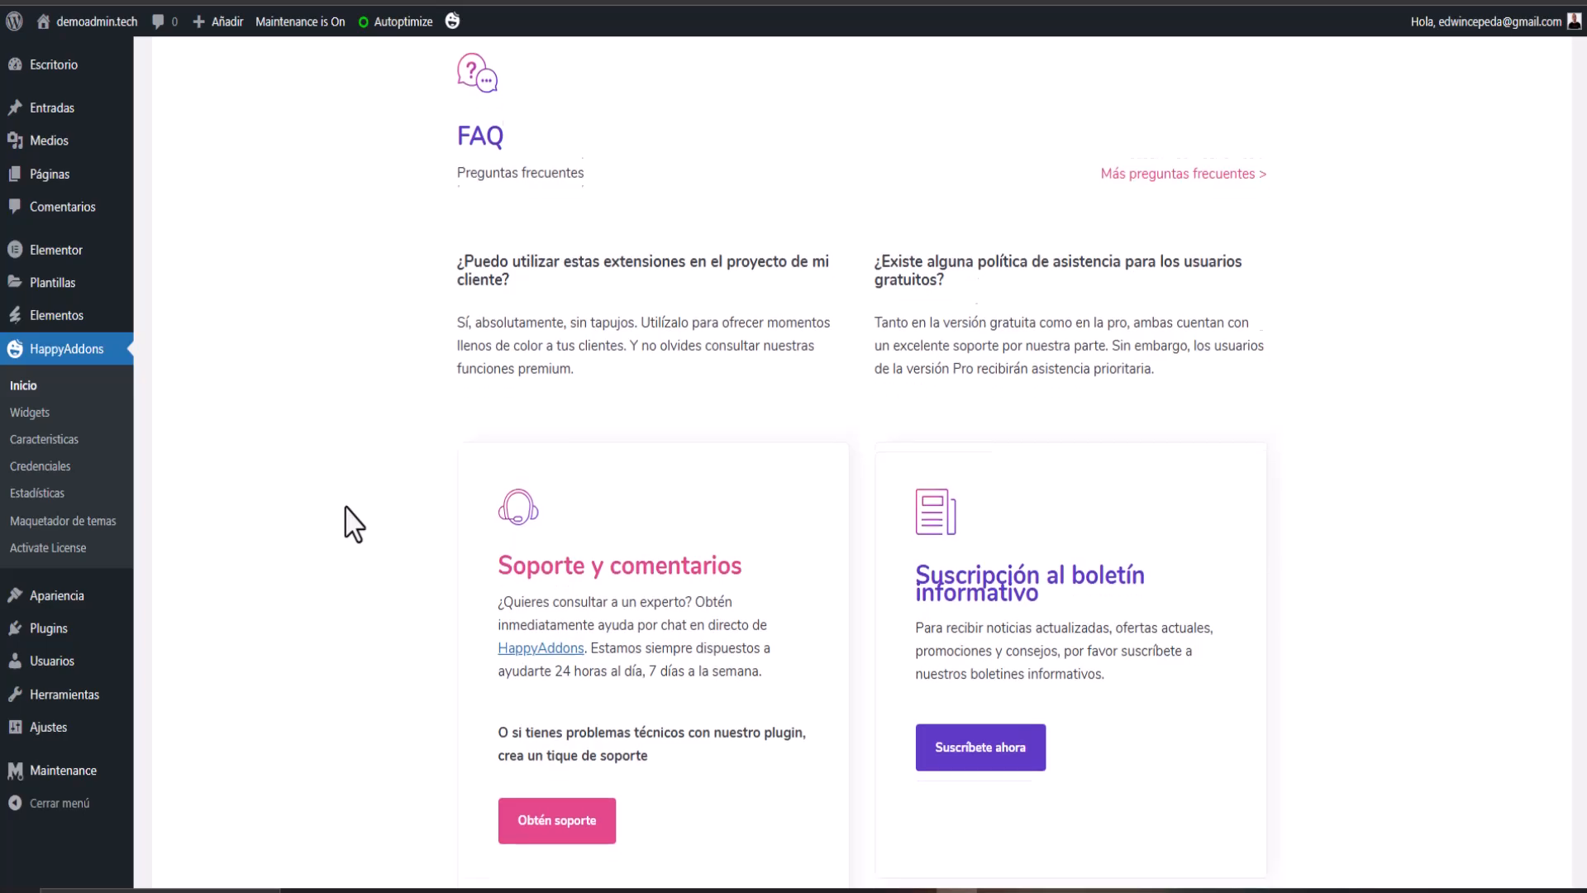
Step: Read the support, newsletter subscription, feature request and rating sections of the HappyAddons home page
{"action": "scroll", "coordinate": [353, 525], "scroll_direction": "down", "scroll_amount": 4}
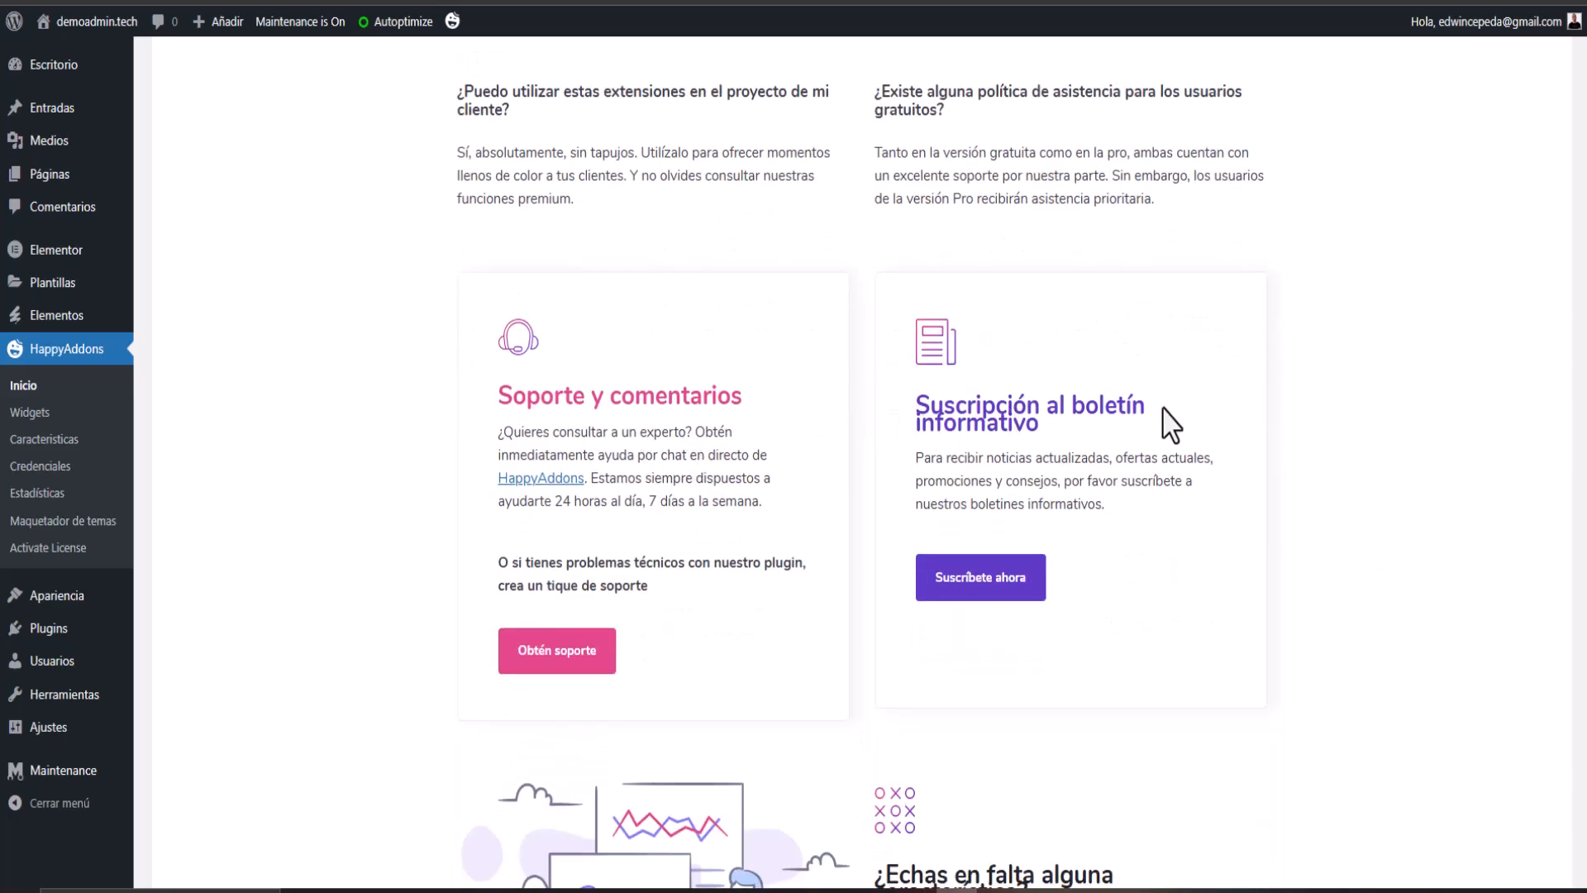
{"action": "scroll", "coordinate": [1303, 591], "scroll_direction": "down", "scroll_amount": 4}
{"action": "scroll", "coordinate": [1341, 550], "scroll_direction": "up", "scroll_amount": 2}
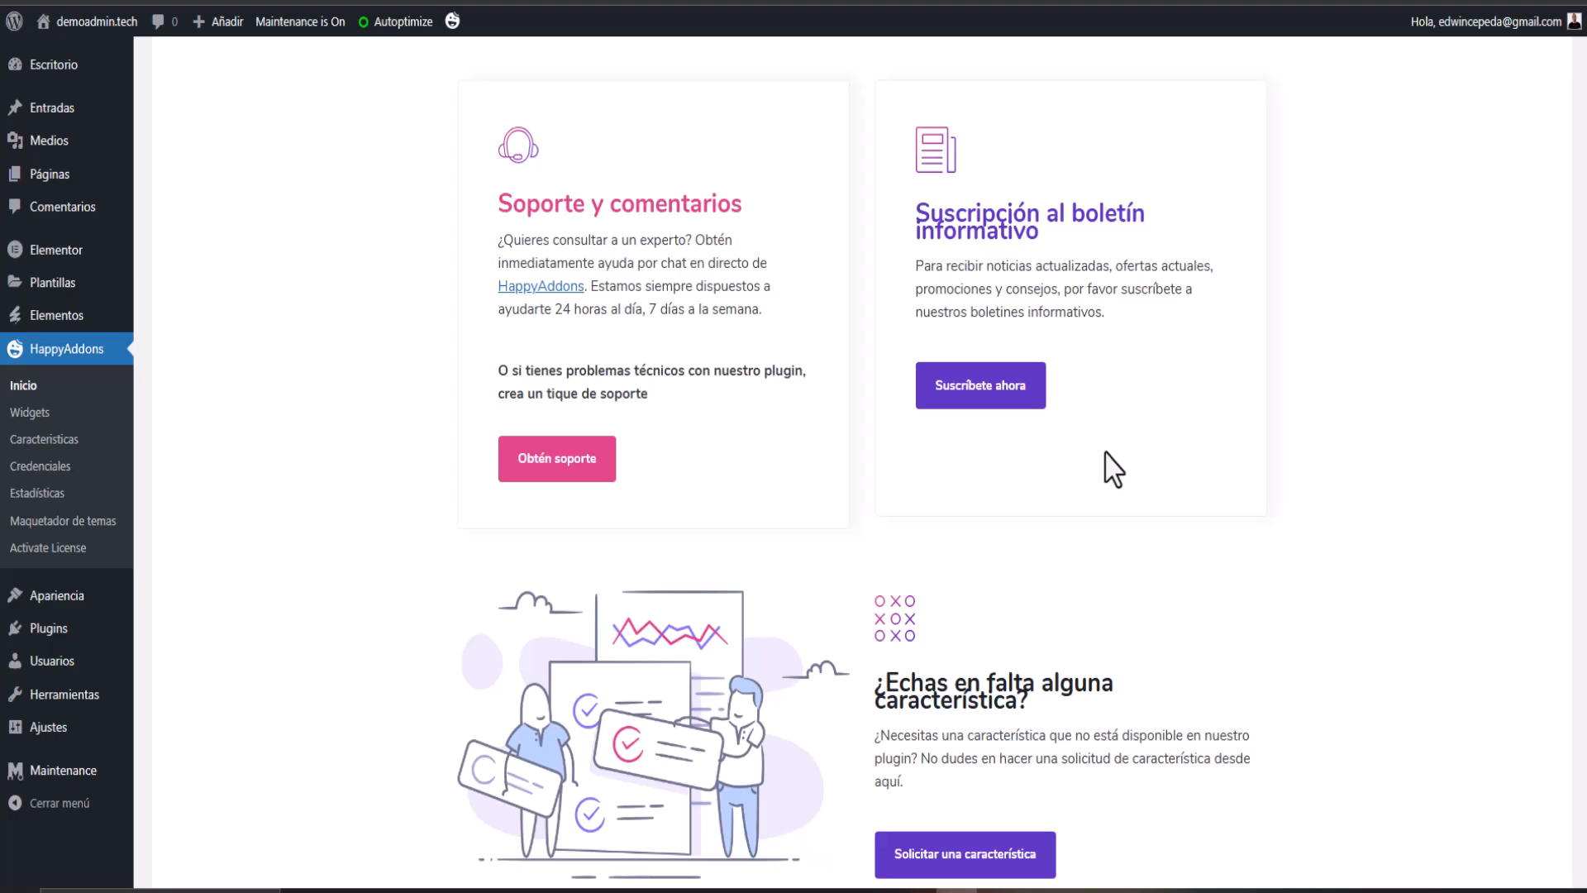
{"action": "scroll", "coordinate": [1289, 463], "scroll_direction": "down", "scroll_amount": 5}
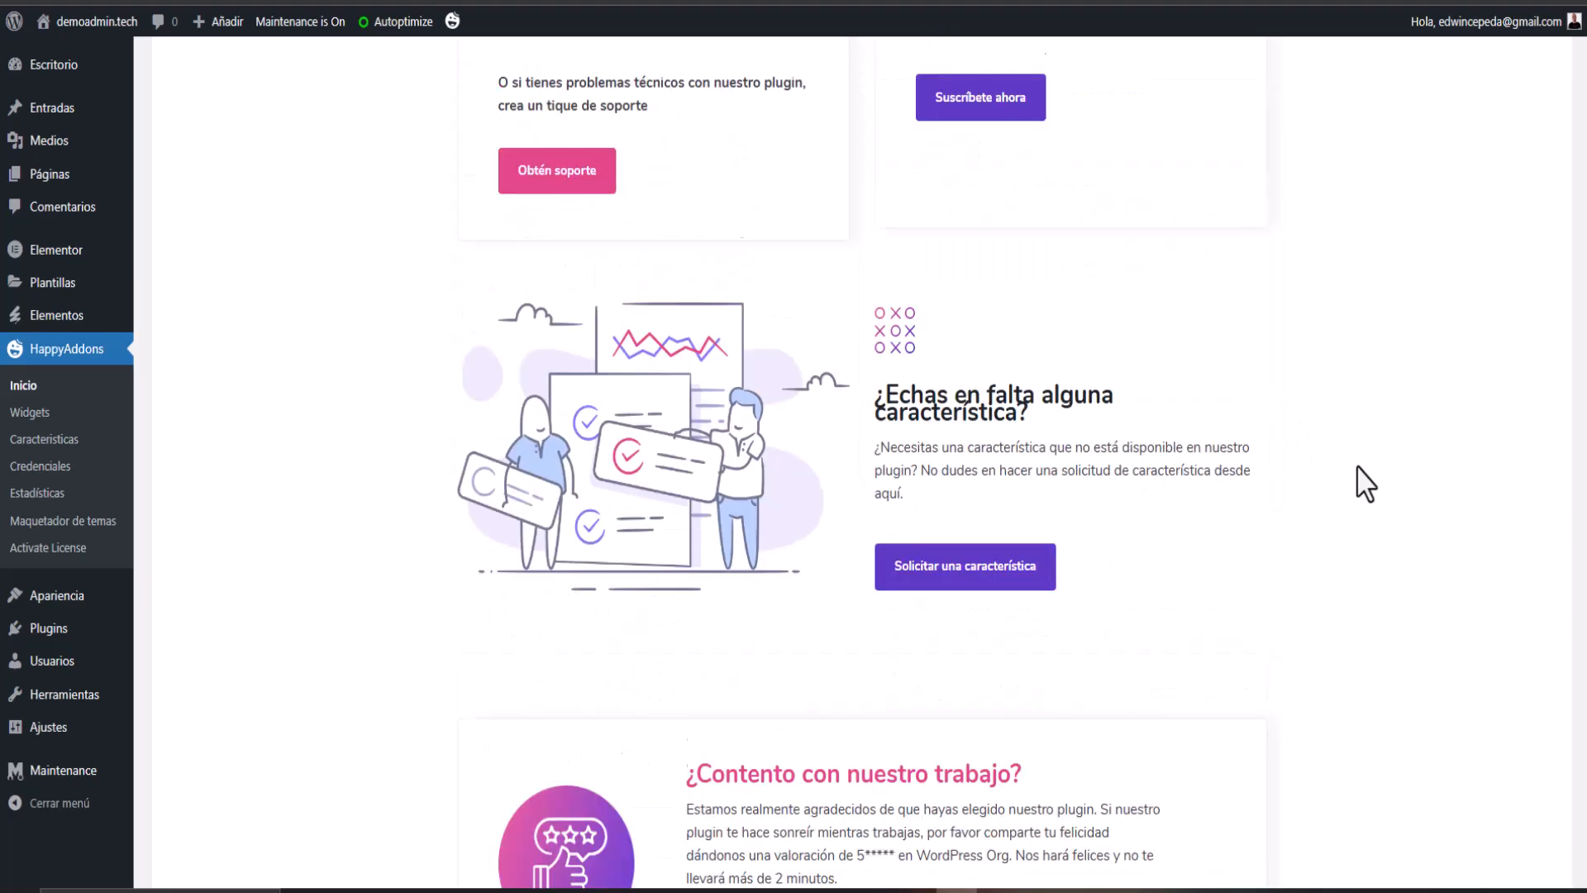
{"action": "scroll", "coordinate": [1366, 484], "scroll_direction": "up", "scroll_amount": 5}
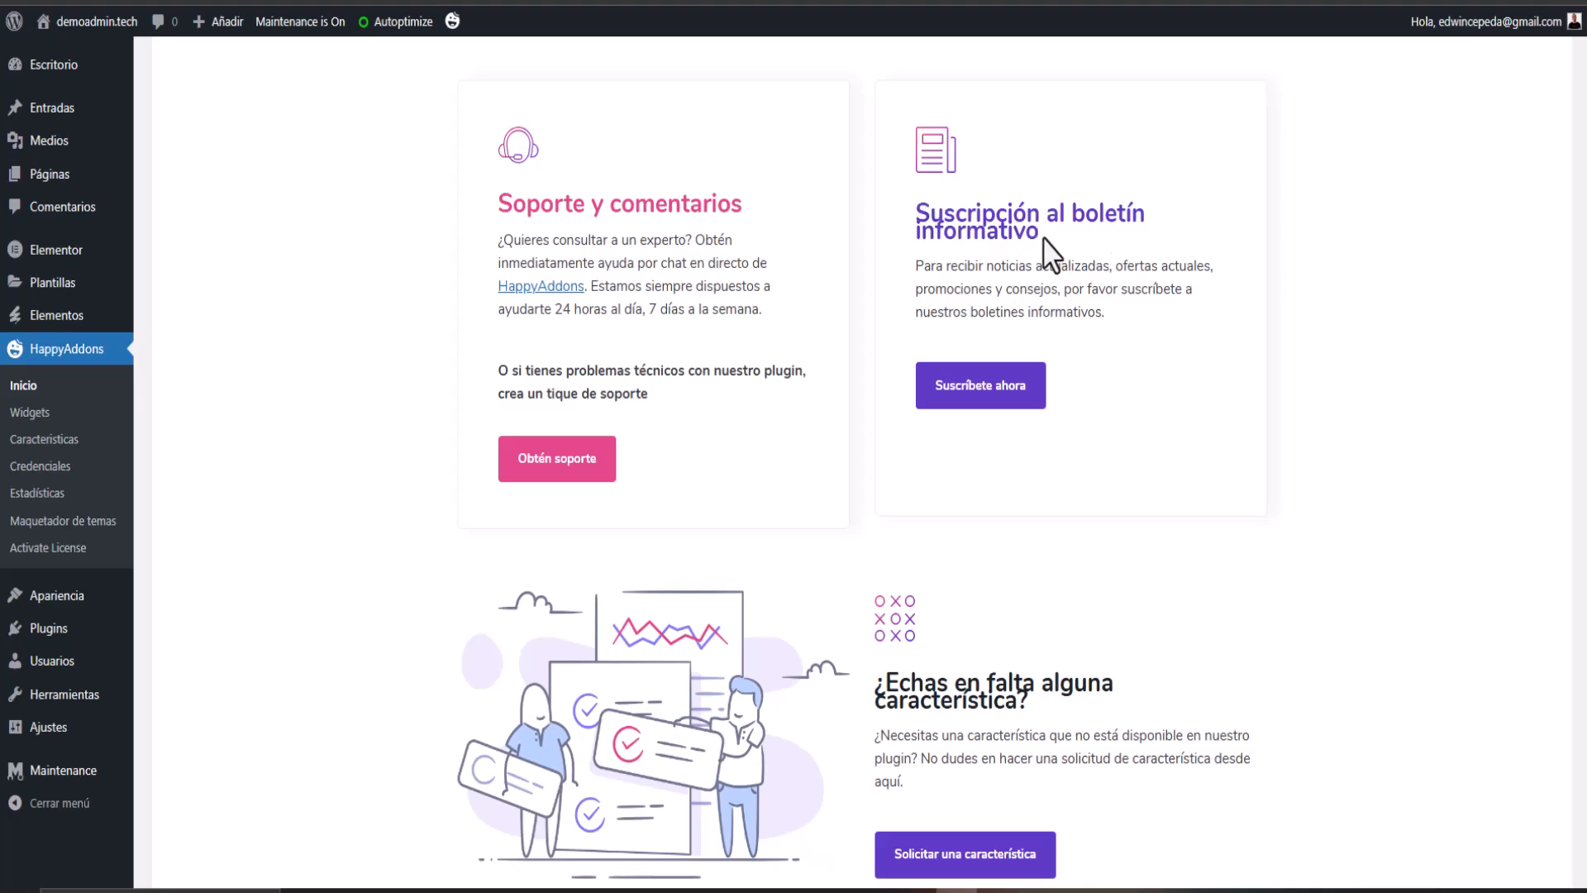
{"action": "scroll", "coordinate": [1223, 347], "scroll_direction": "down", "scroll_amount": 6}
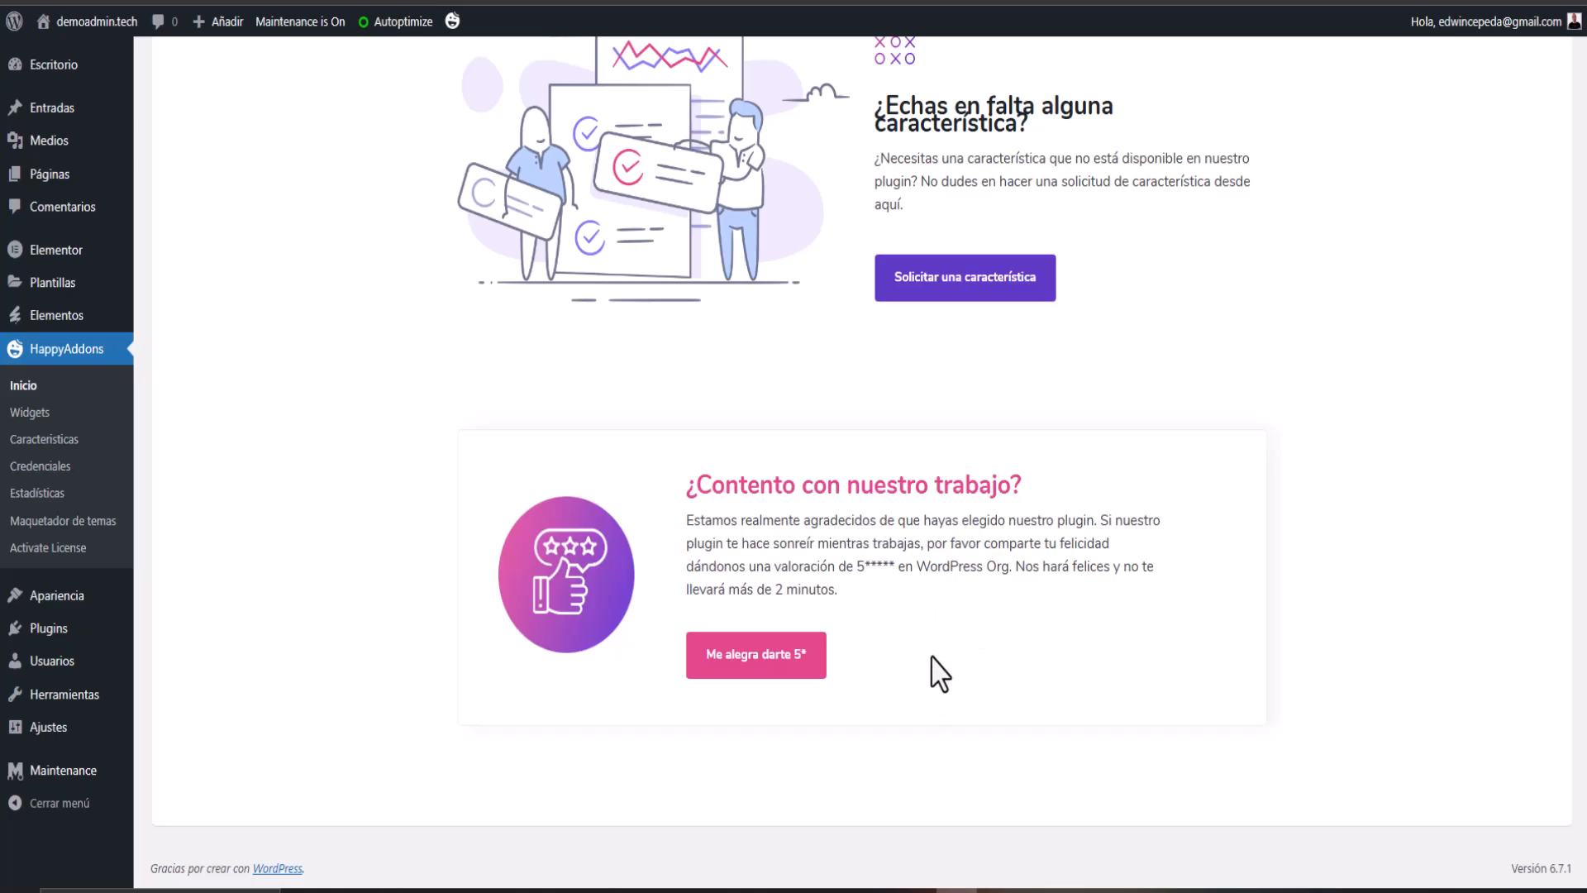
{"action": "scroll", "coordinate": [934, 673], "scroll_direction": "up", "scroll_amount": 7}
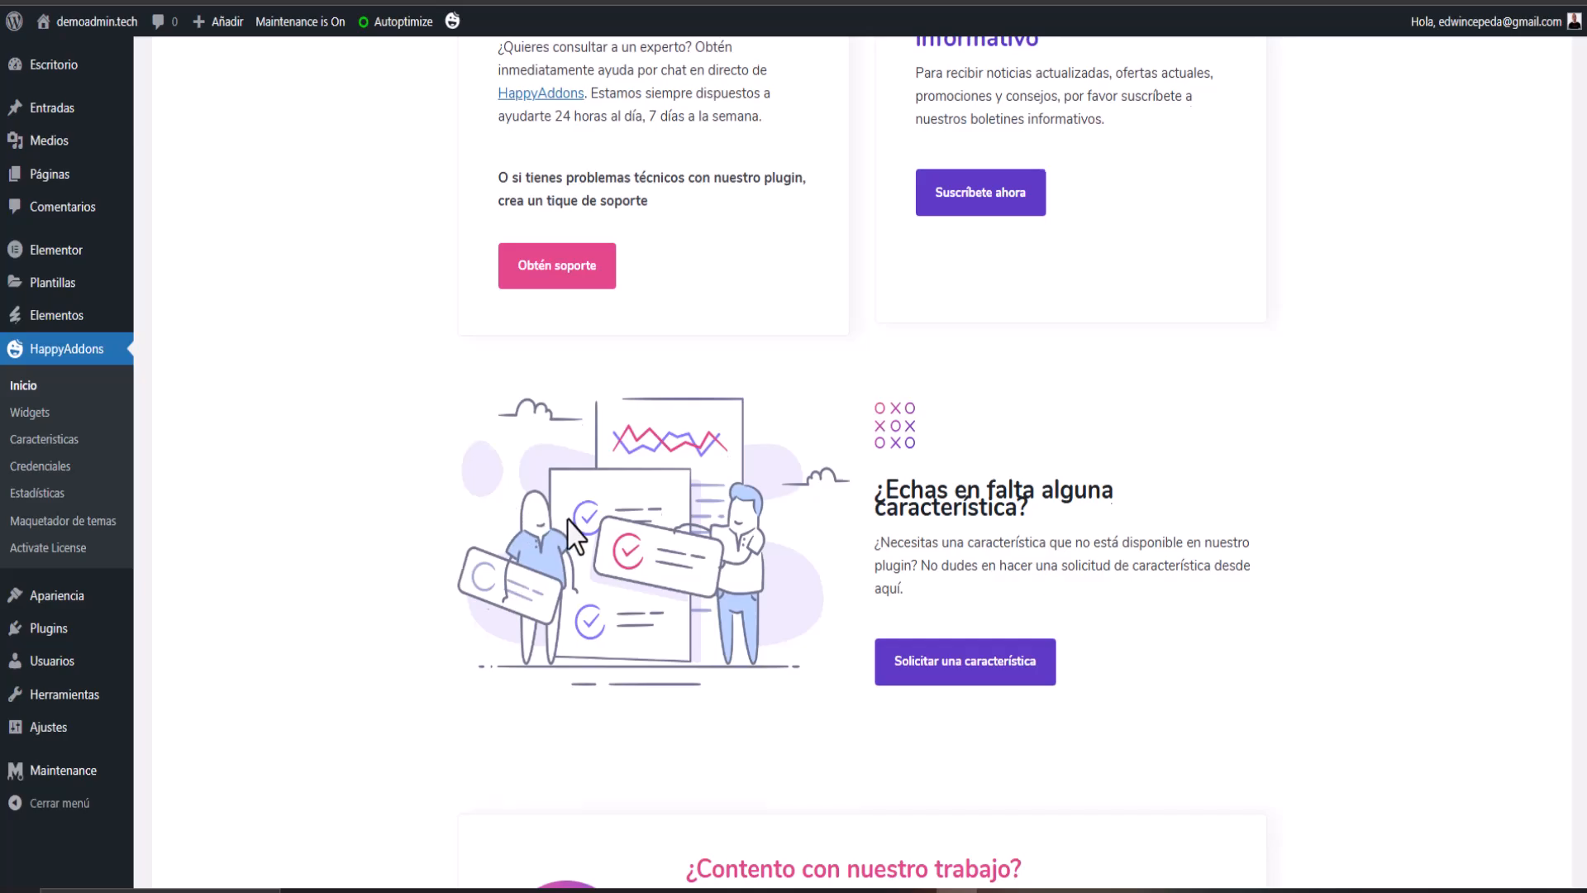
{"action": "scroll", "coordinate": [579, 546], "scroll_direction": "down", "scroll_amount": 7}
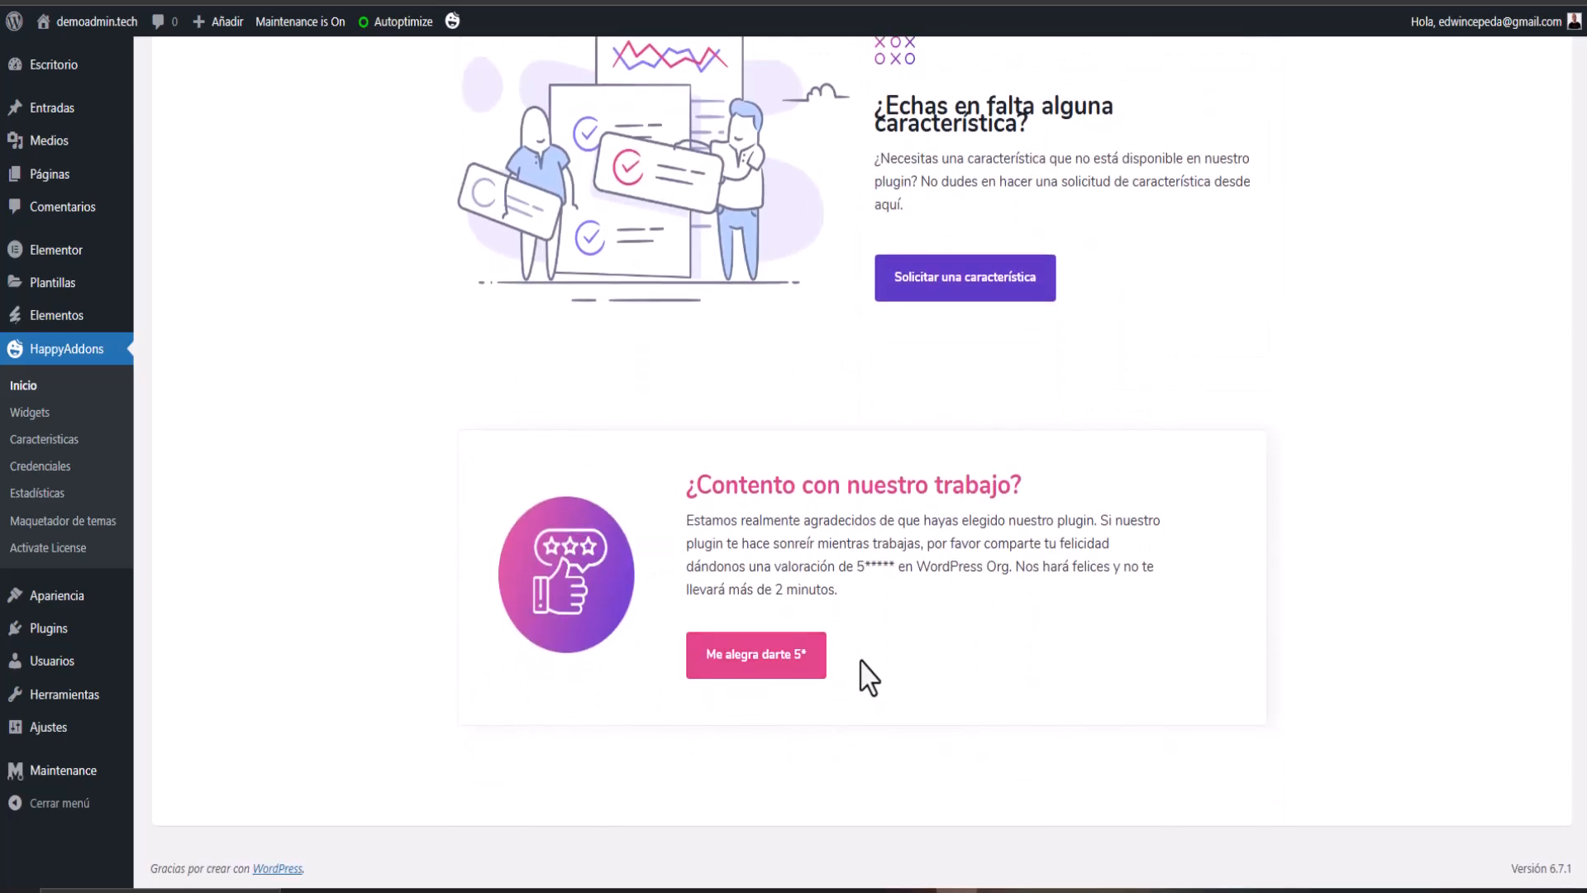
{"action": "scroll", "coordinate": [1176, 610], "scroll_direction": "up", "scroll_amount": 14}
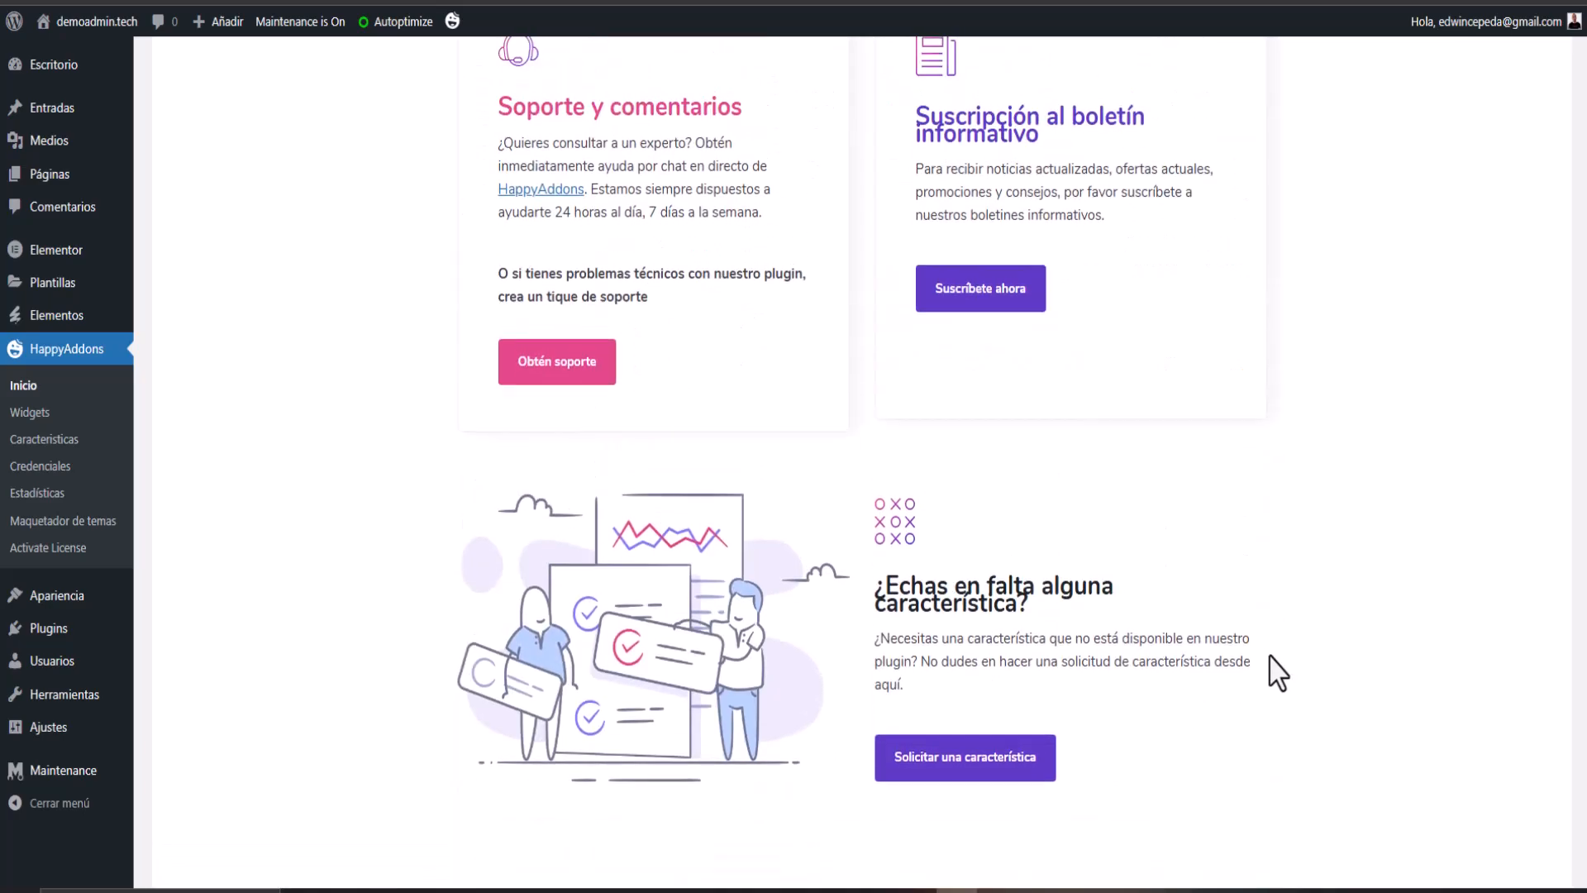
{"action": "scroll", "coordinate": [1277, 674], "scroll_direction": "up", "scroll_amount": 11}
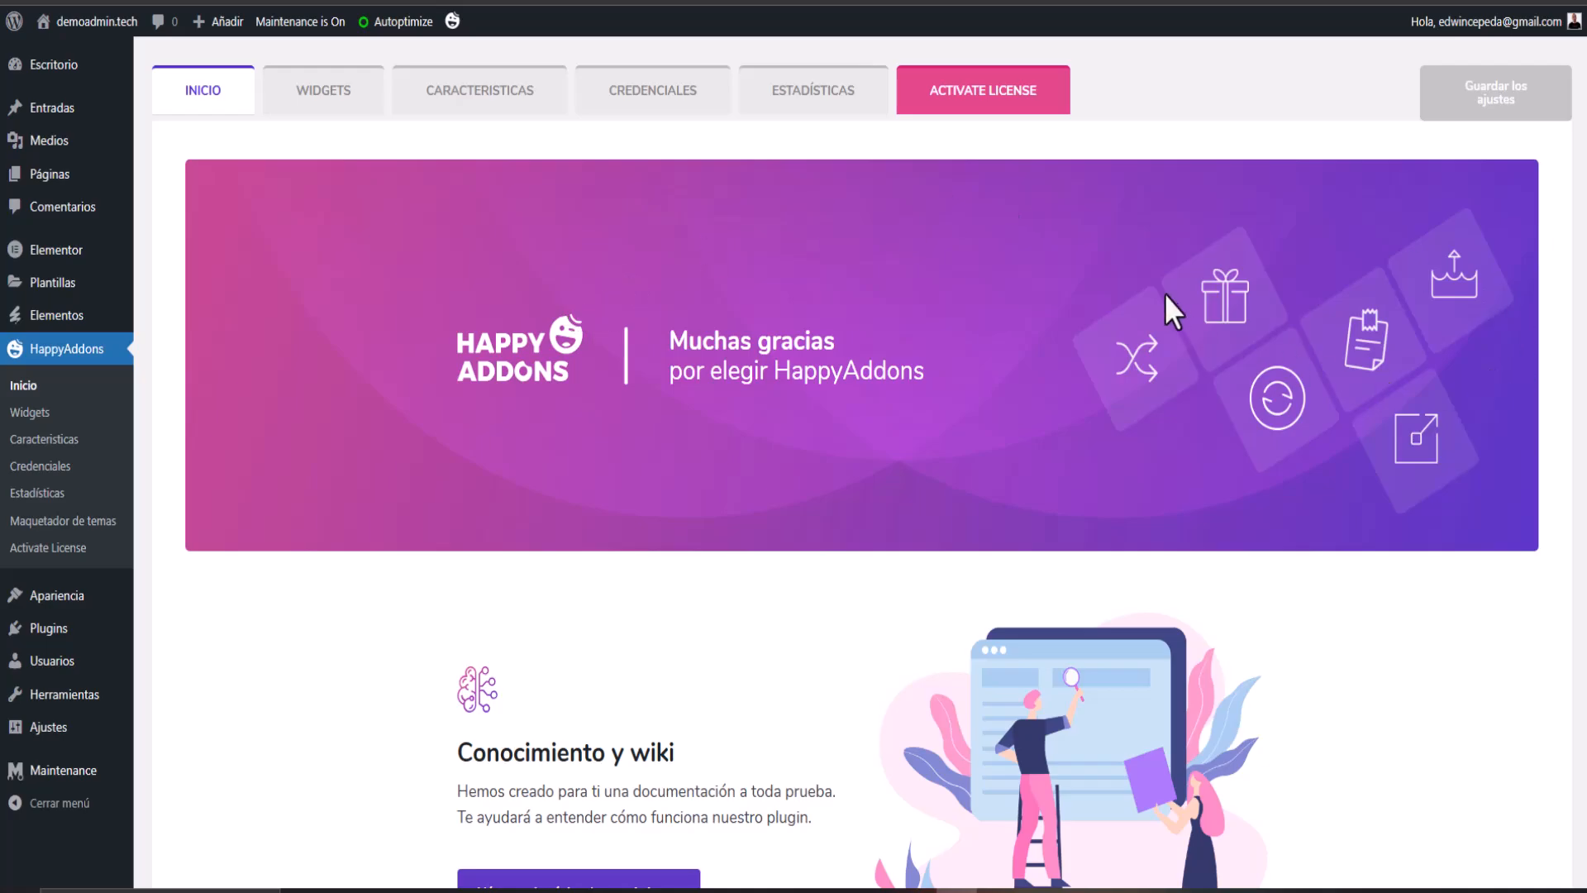
Step: Open the HappyAddons widget settings and look over the full widget list from General to Marketing Widgets
{"action": "left_click", "coordinate": [310, 106]}
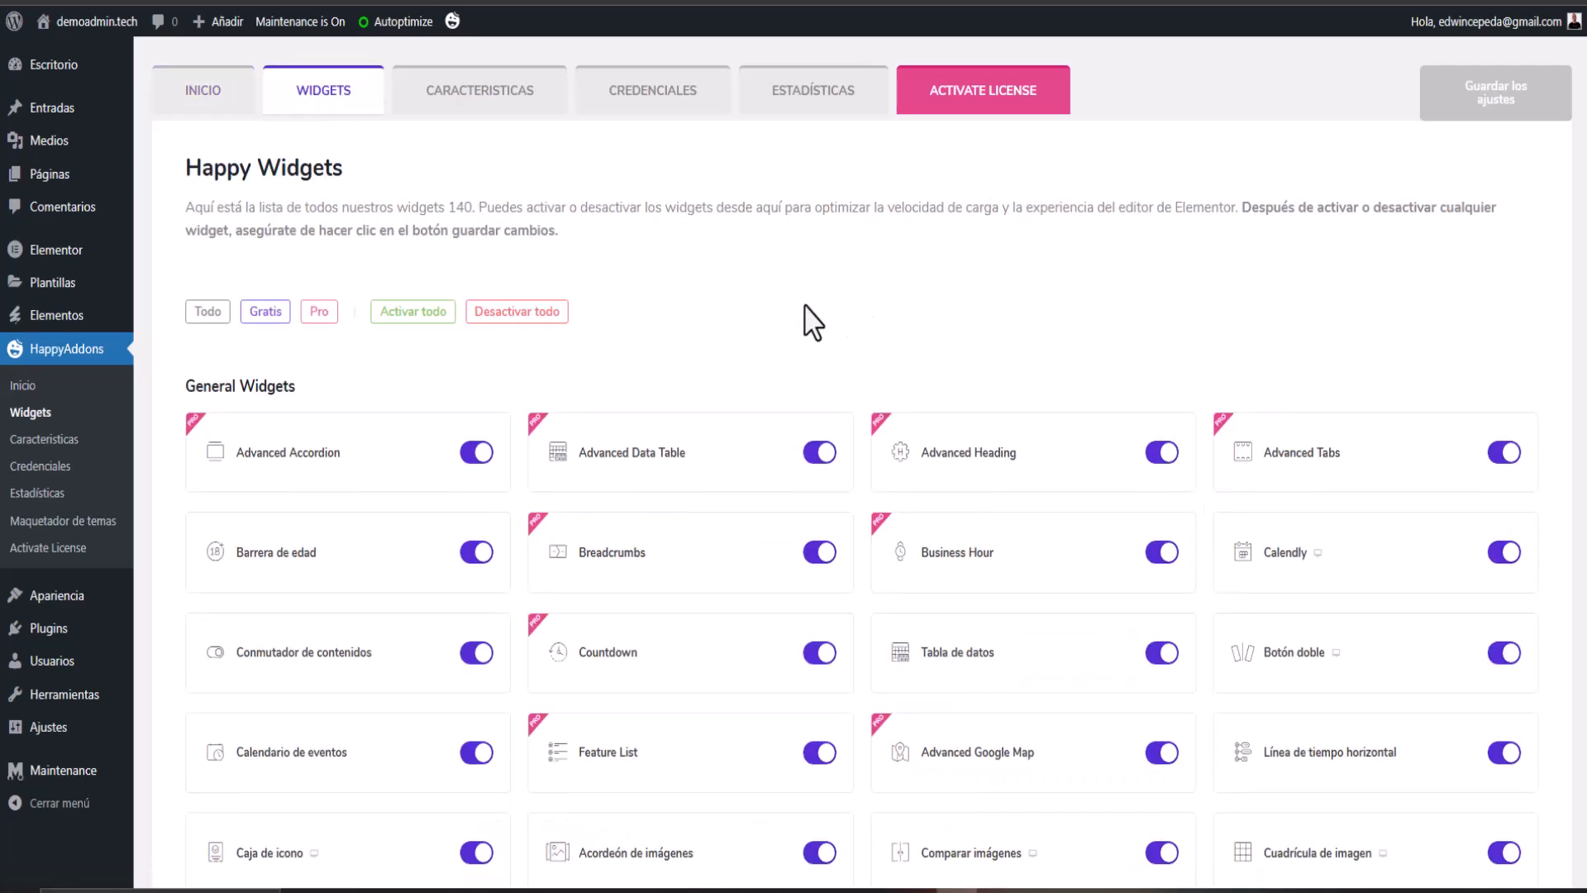
{"action": "scroll", "coordinate": [805, 320], "scroll_direction": "down", "scroll_amount": 15}
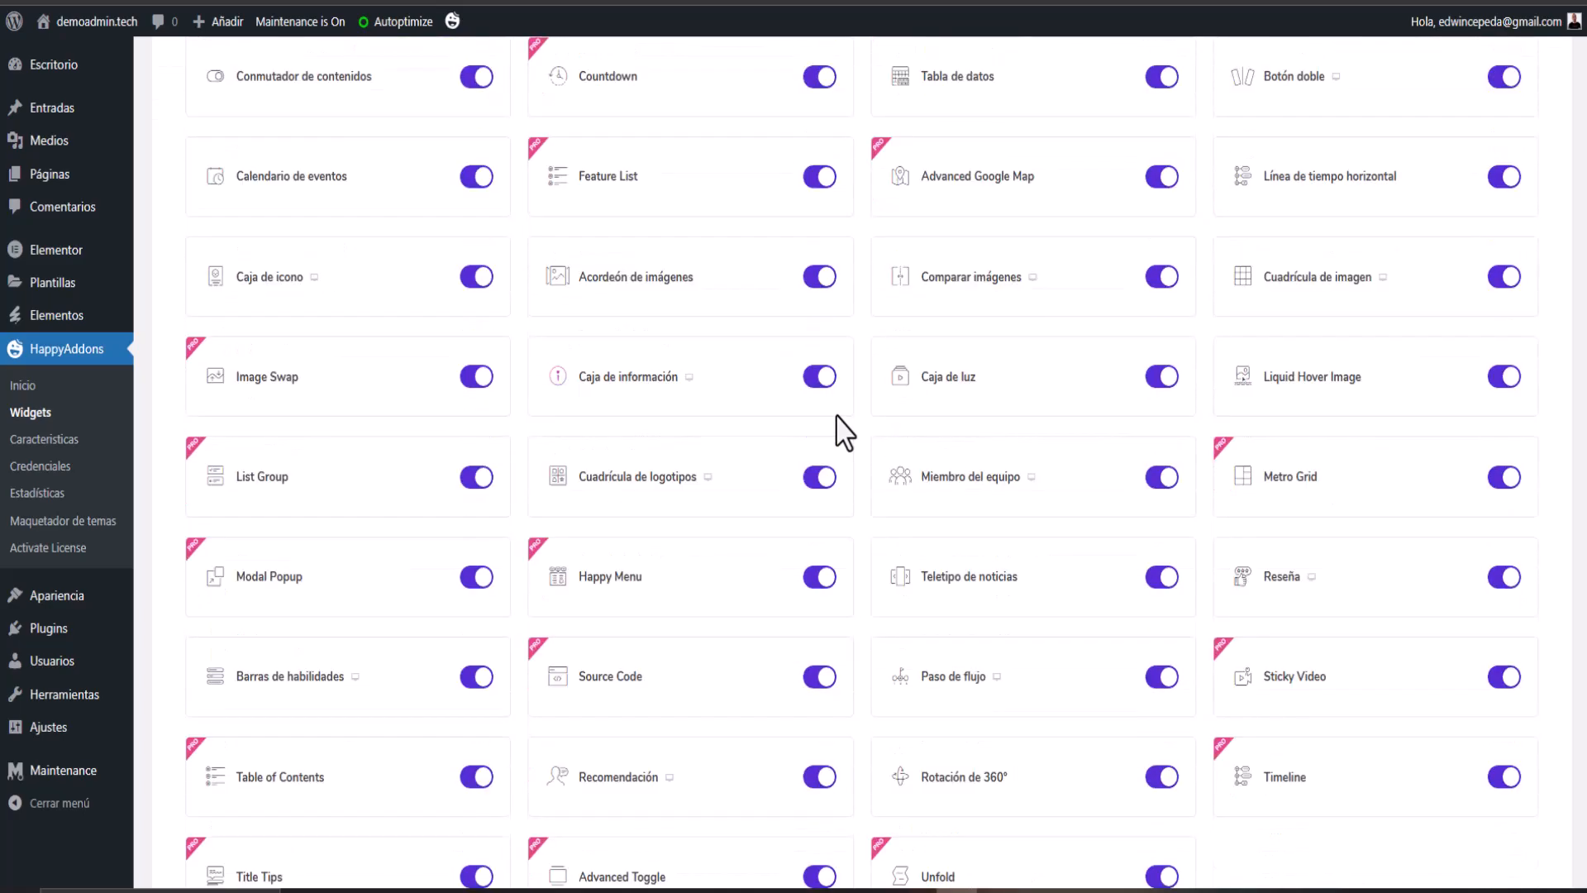
{"action": "scroll", "coordinate": [844, 430], "scroll_direction": "down", "scroll_amount": 10}
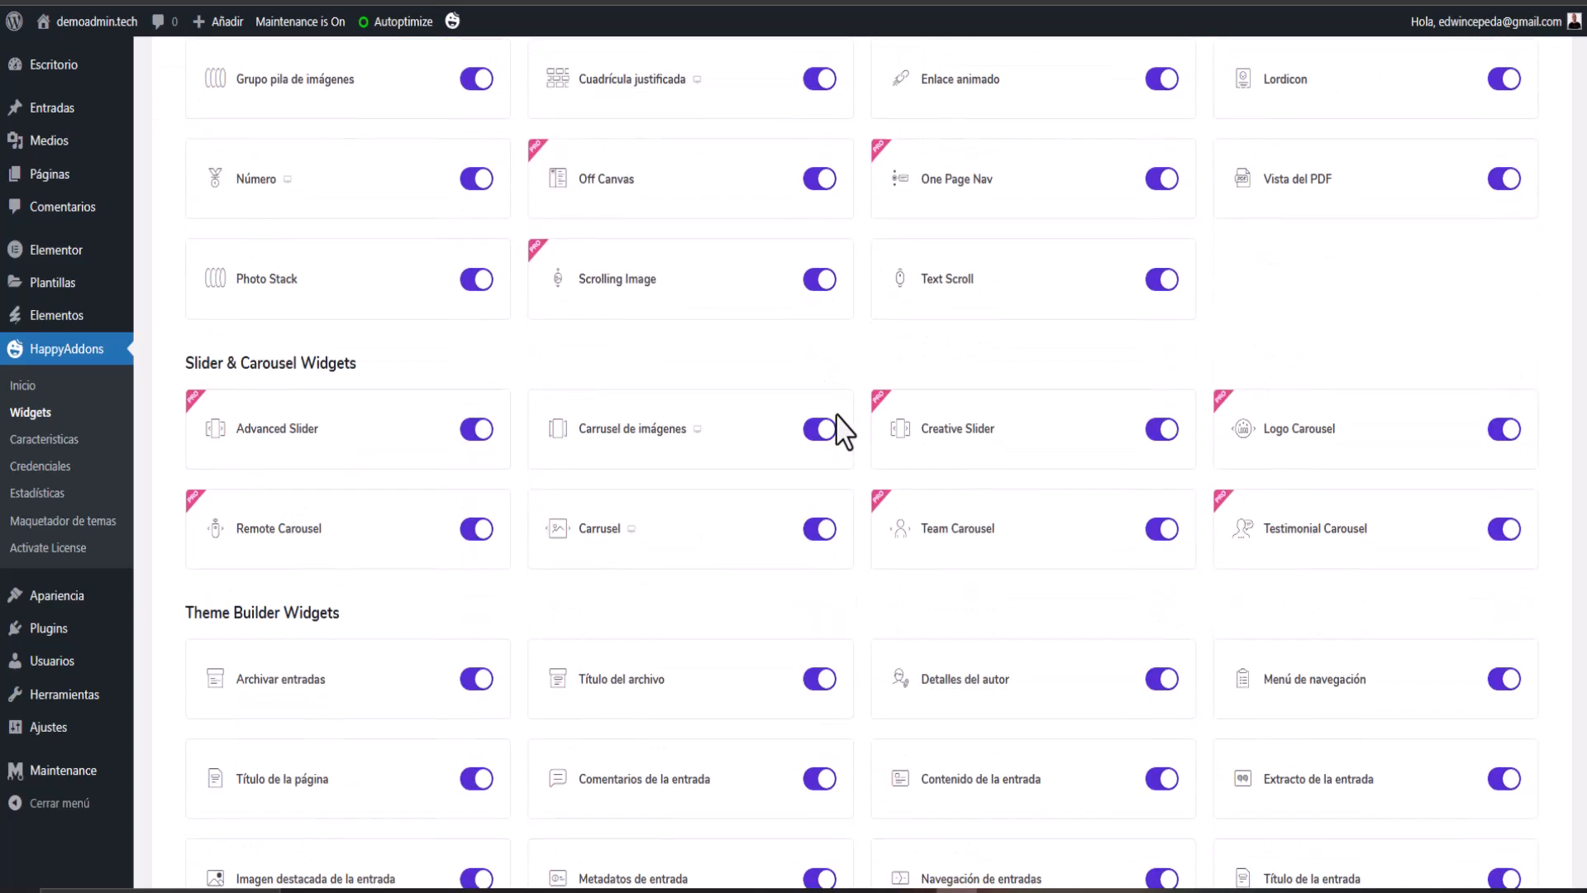
{"action": "scroll", "coordinate": [843, 429], "scroll_direction": "down", "scroll_amount": 7}
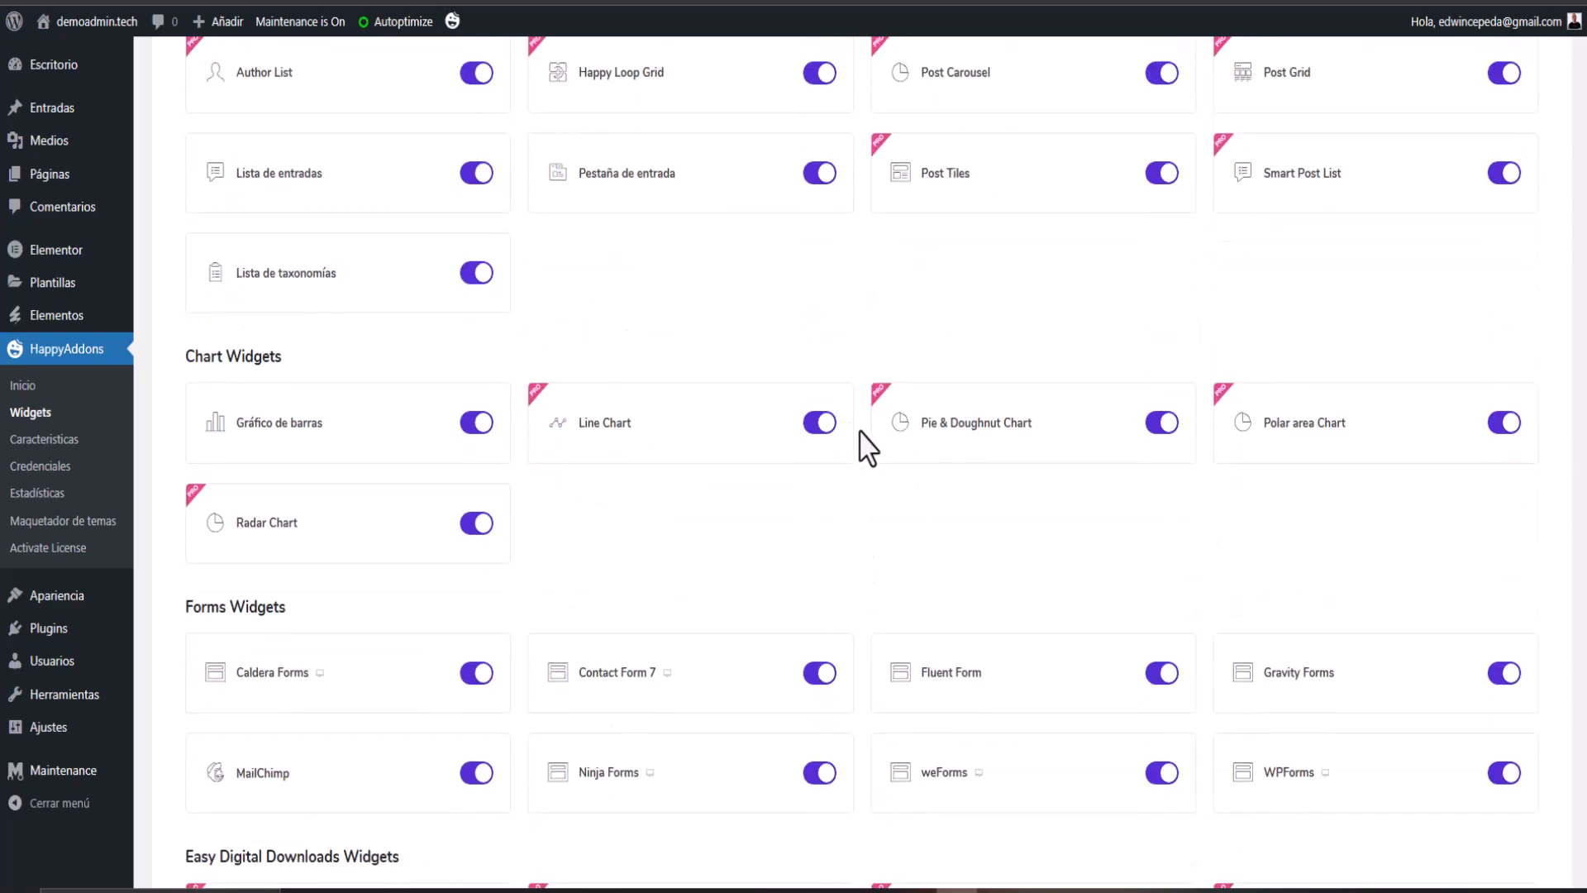
{"action": "scroll", "coordinate": [868, 446], "scroll_direction": "down", "scroll_amount": 9}
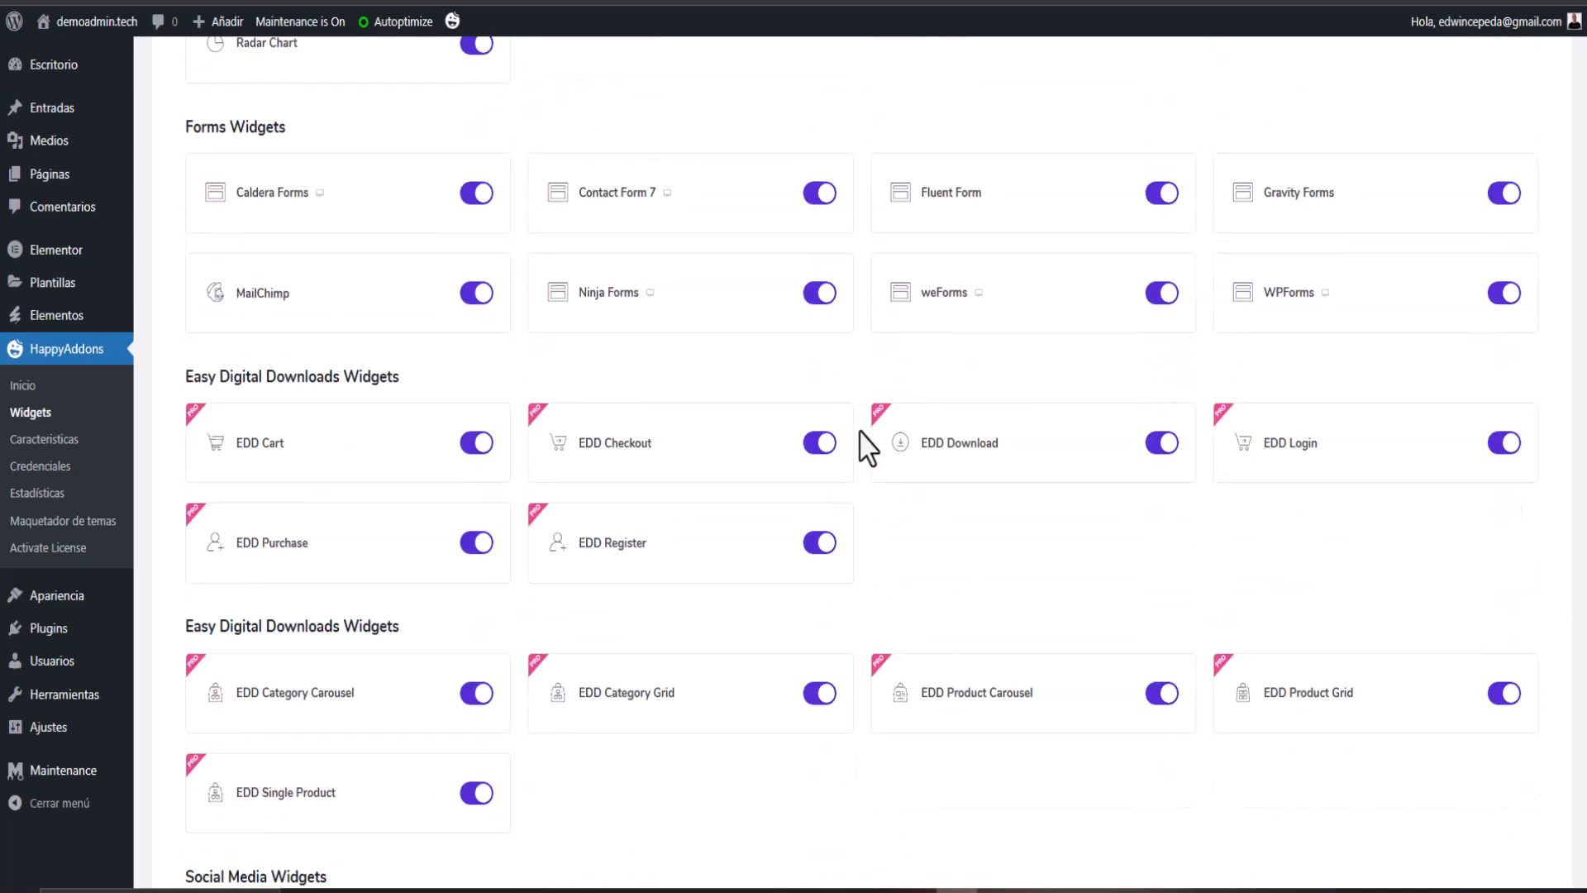
{"action": "scroll", "coordinate": [866, 446], "scroll_direction": "down", "scroll_amount": 4}
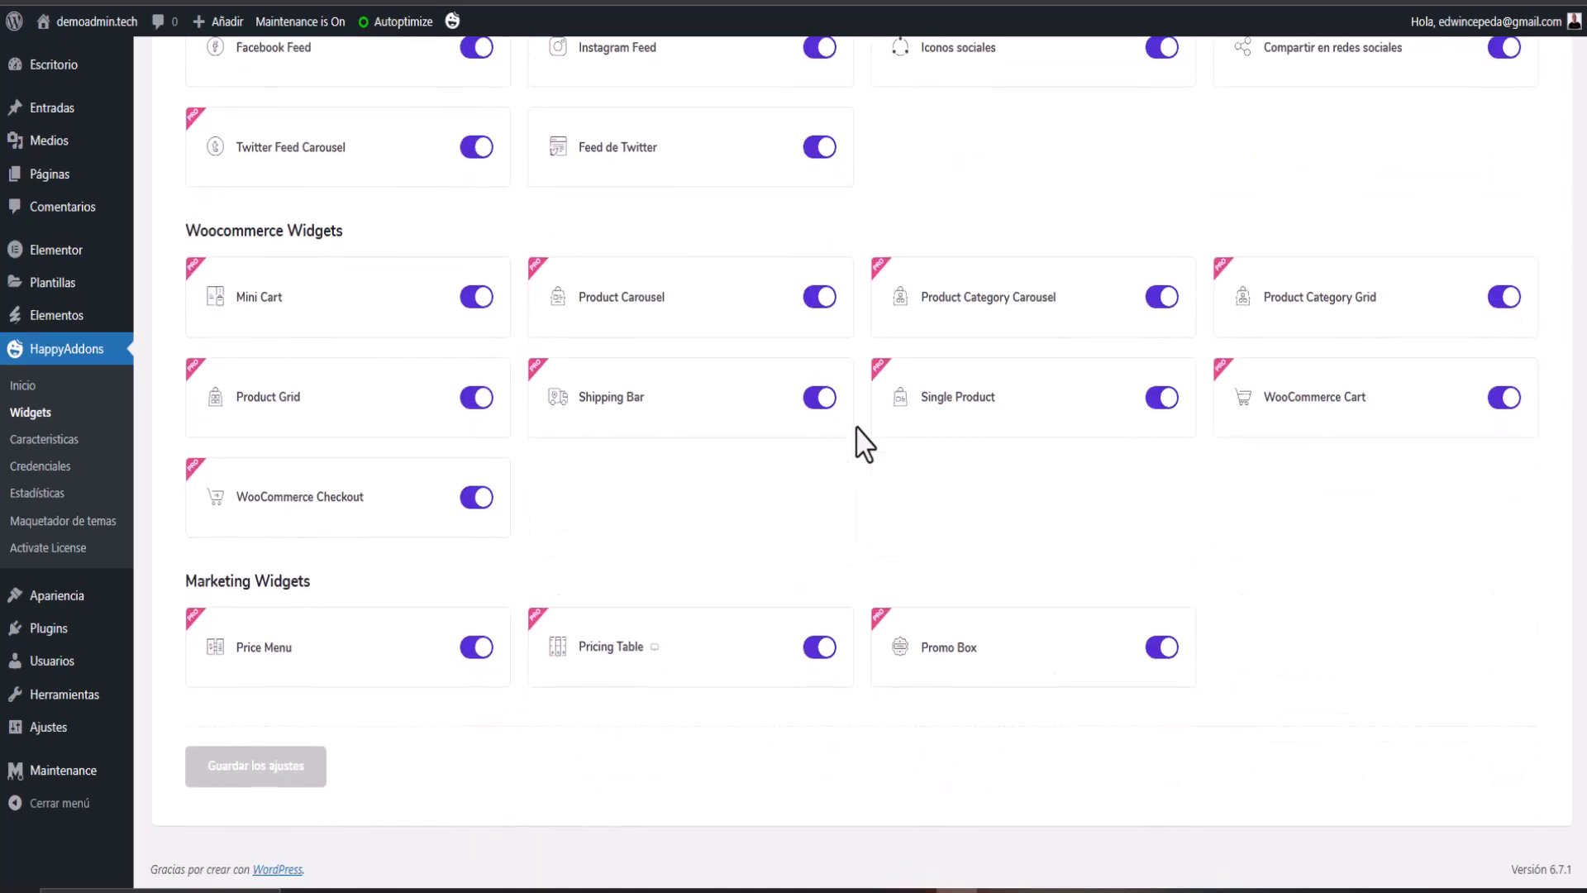
{"action": "scroll", "coordinate": [864, 444], "scroll_direction": "up", "scroll_amount": 20}
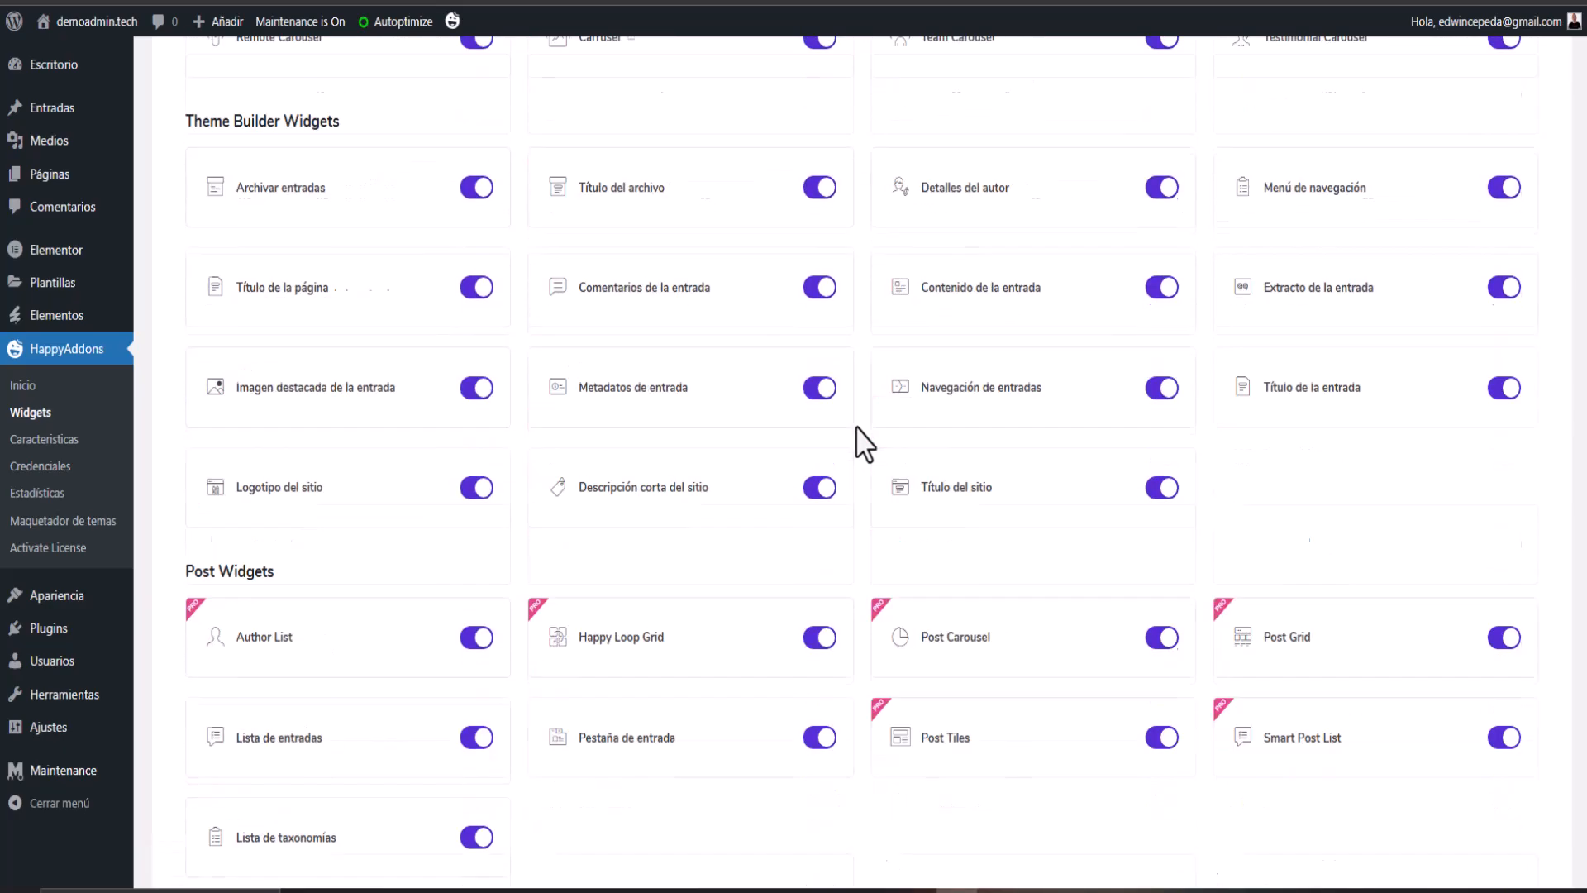
{"action": "scroll", "coordinate": [864, 444], "scroll_direction": "up", "scroll_amount": 12}
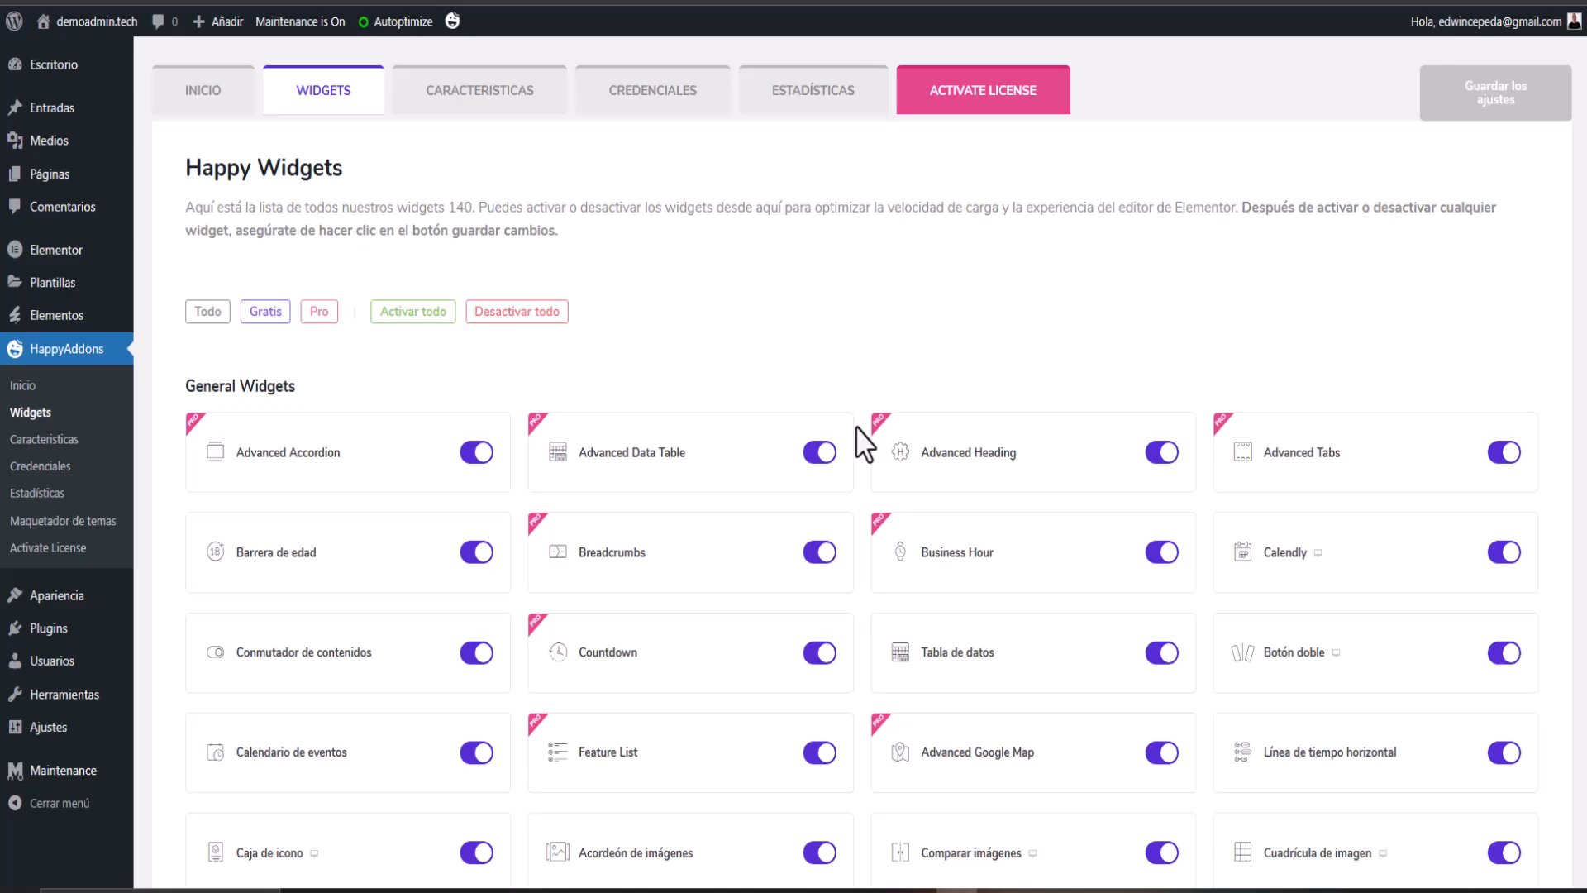
Step: Examine the widget categories again in detail, especially the Forms, Easy Digital Downloads, Social Media, Woocommerce and Marketing Widgets
{"action": "scroll", "coordinate": [864, 444], "scroll_direction": "down", "scroll_amount": 5}
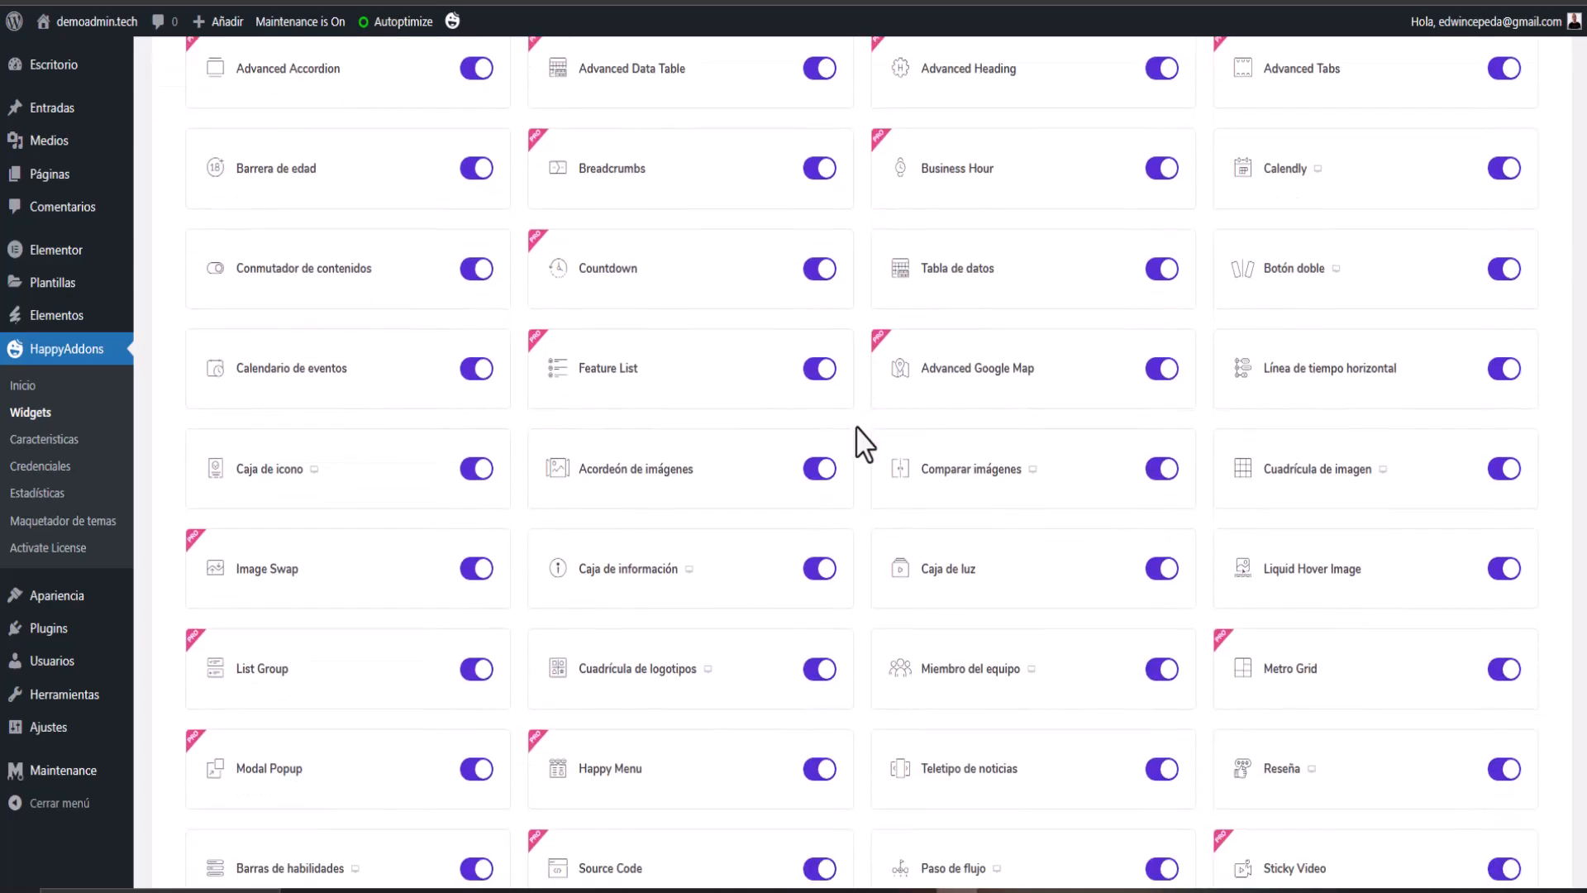
{"action": "scroll", "coordinate": [857, 449], "scroll_direction": "down", "scroll_amount": 15}
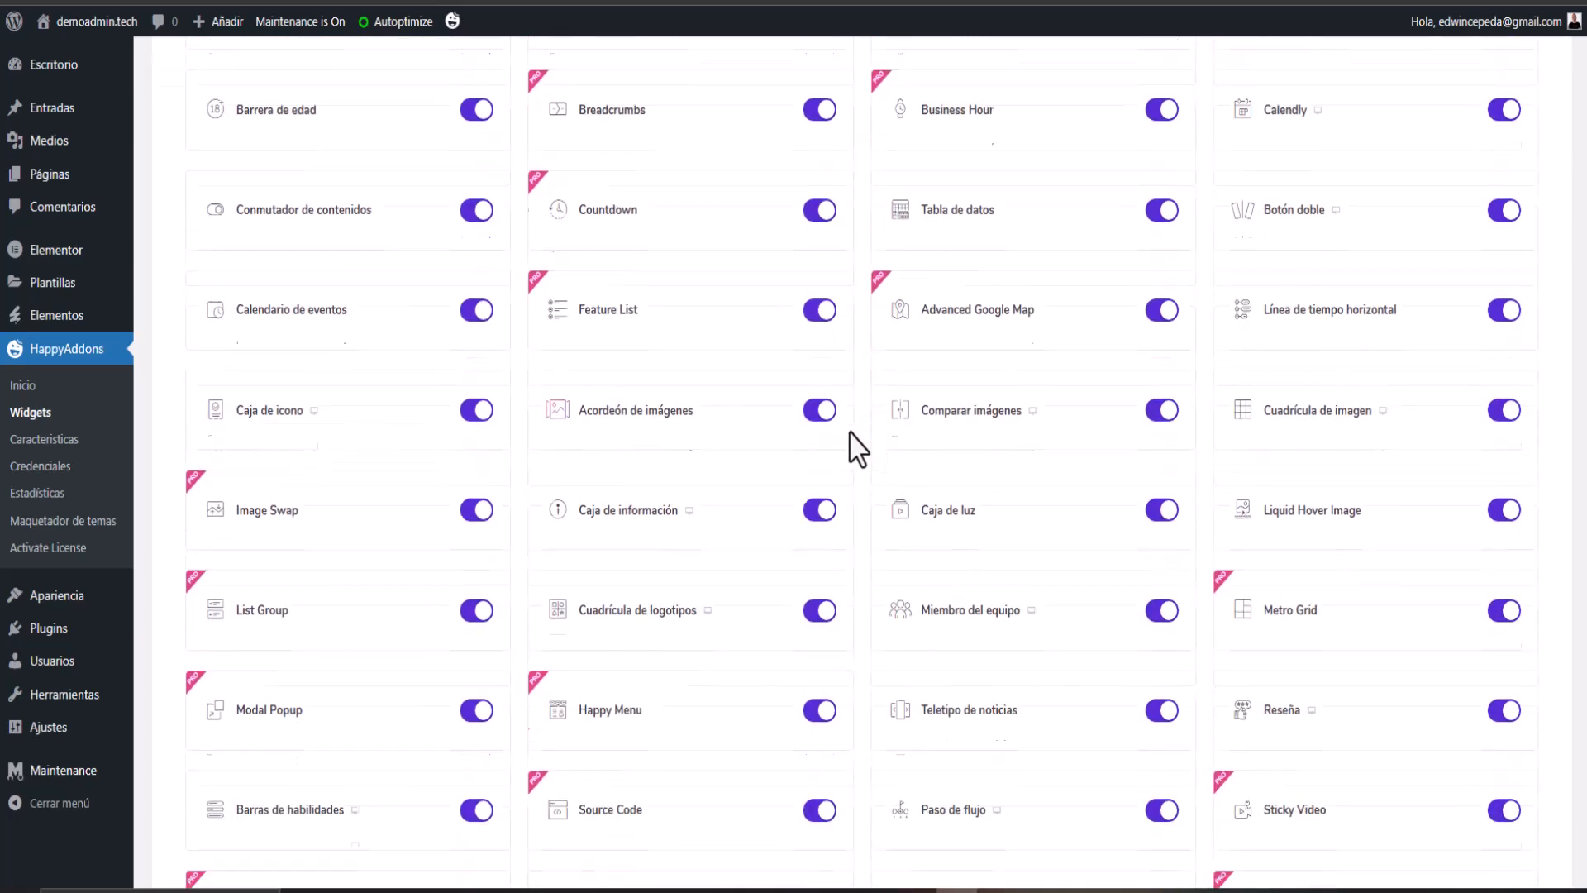
{"action": "scroll", "coordinate": [858, 449], "scroll_direction": "down", "scroll_amount": 15}
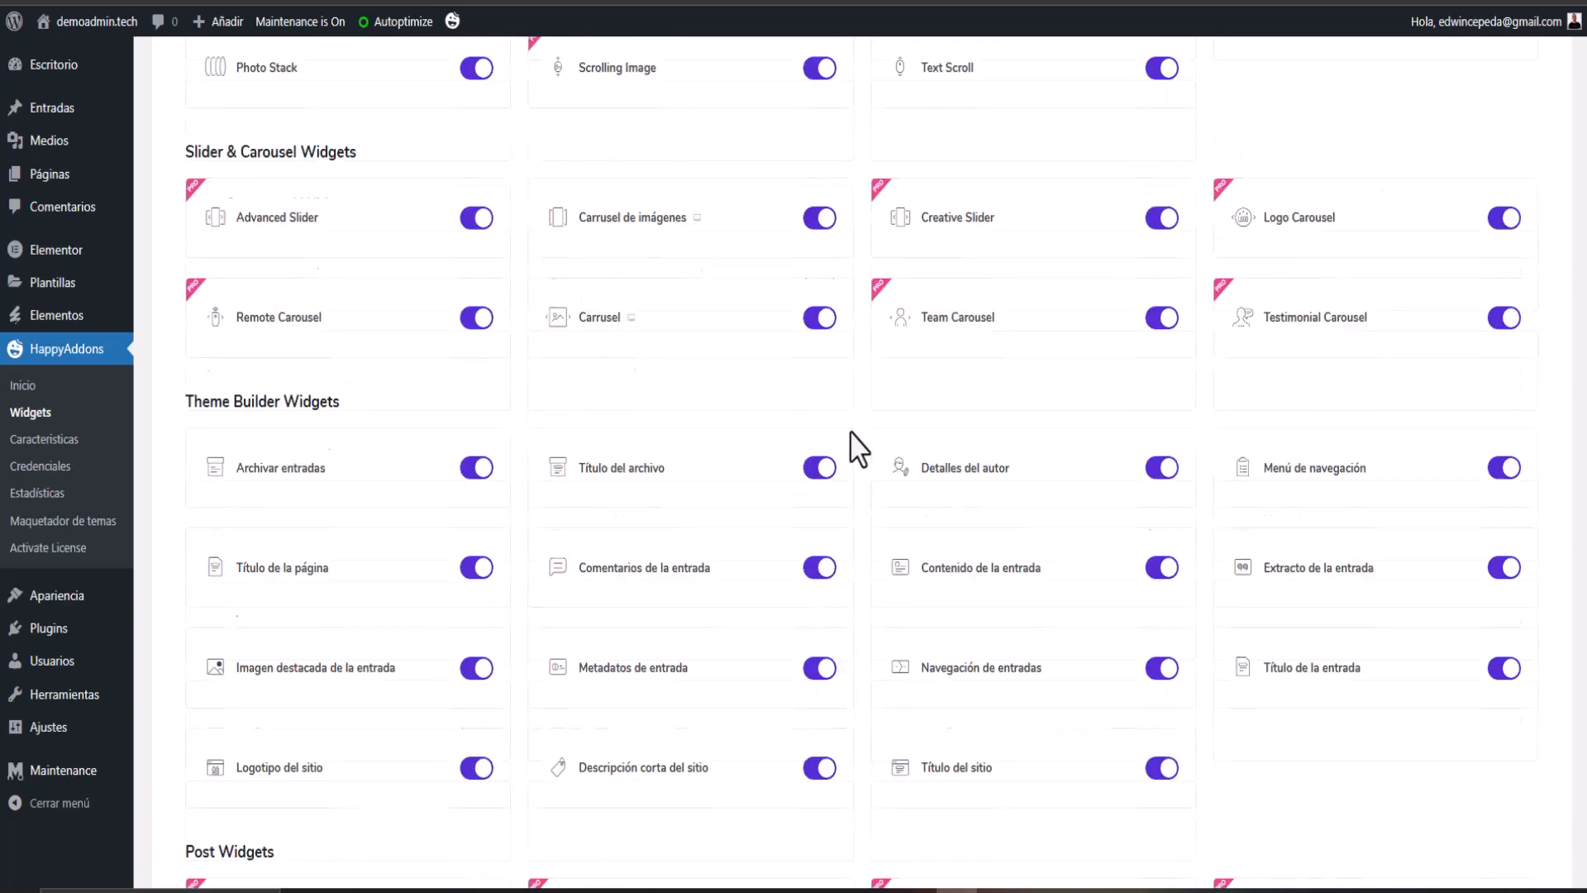
{"action": "scroll", "coordinate": [857, 449], "scroll_direction": "down", "scroll_amount": 2}
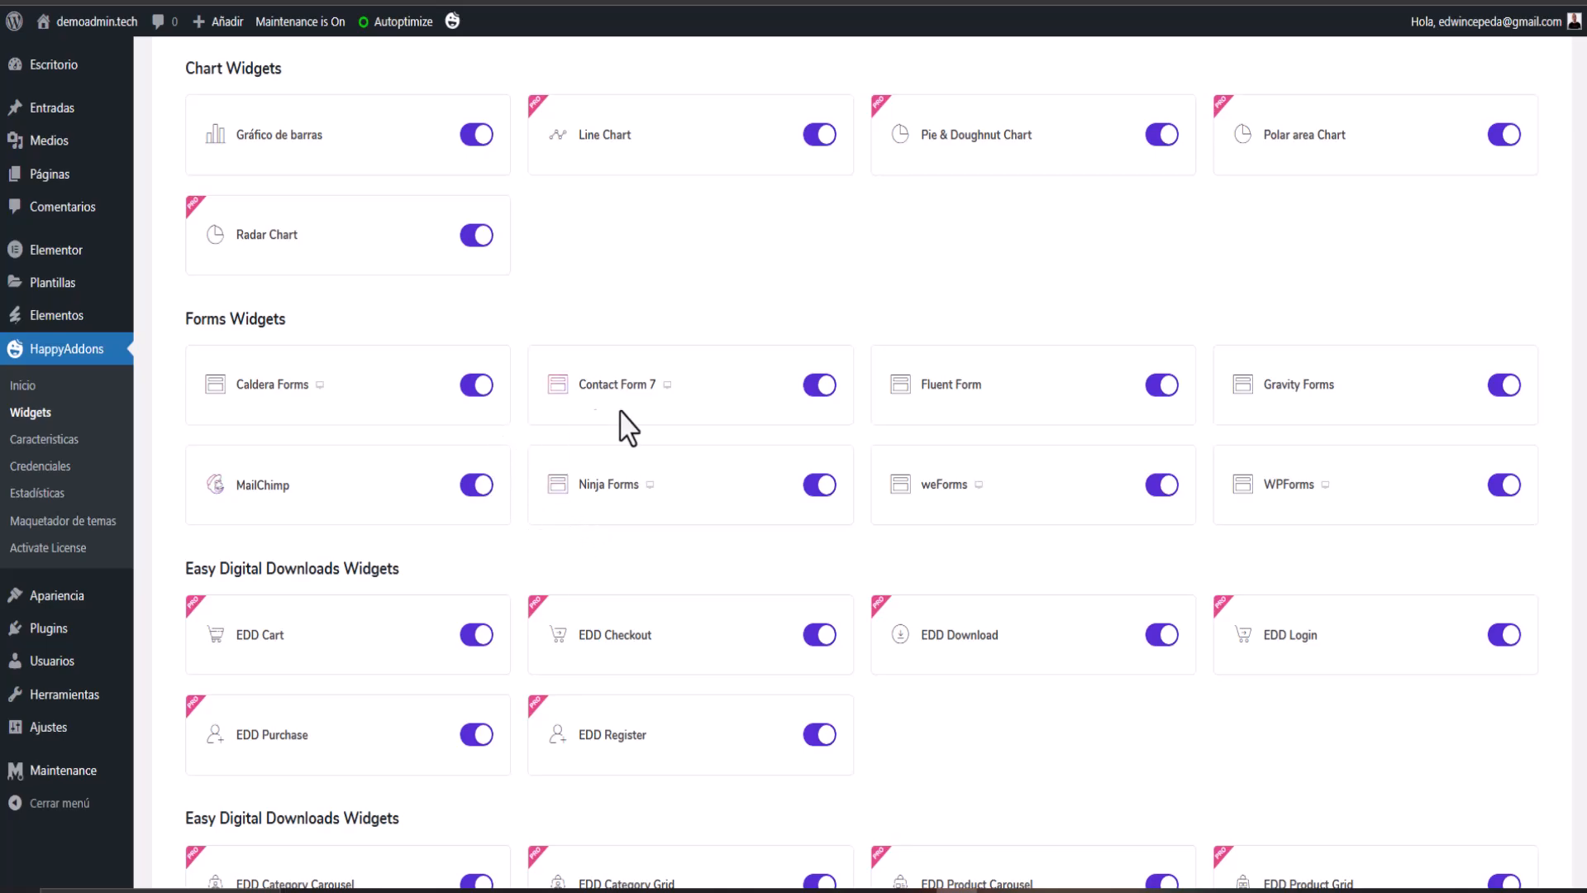
{"action": "scroll", "coordinate": [798, 569], "scroll_direction": "down", "scroll_amount": 3}
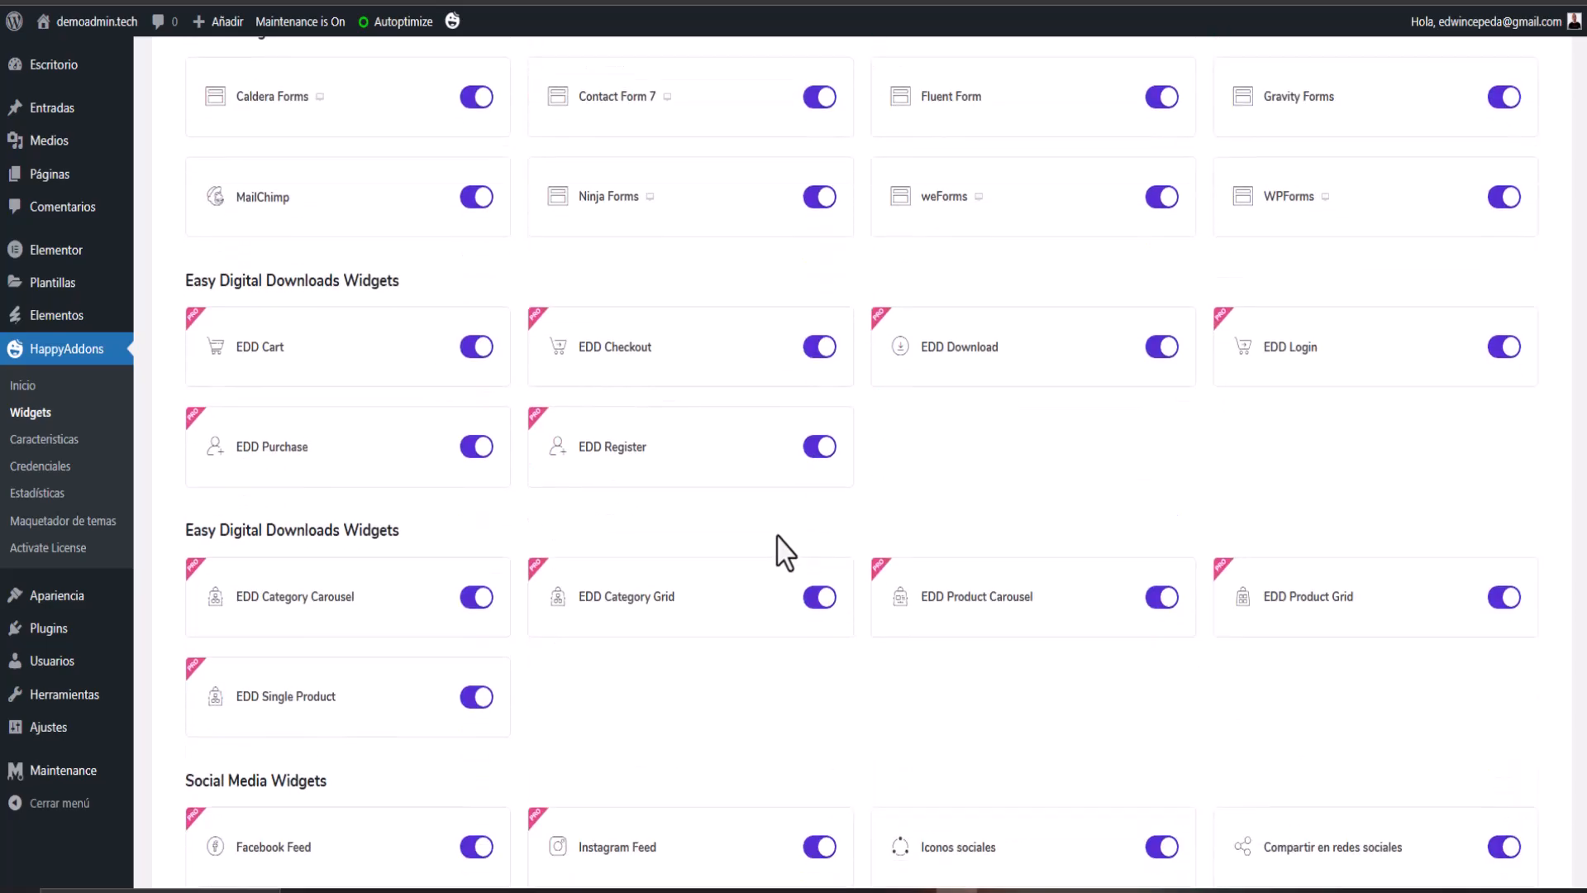
{"action": "scroll", "coordinate": [786, 553], "scroll_direction": "down", "scroll_amount": 2}
{"action": "scroll", "coordinate": [782, 549], "scroll_direction": "down", "scroll_amount": 3}
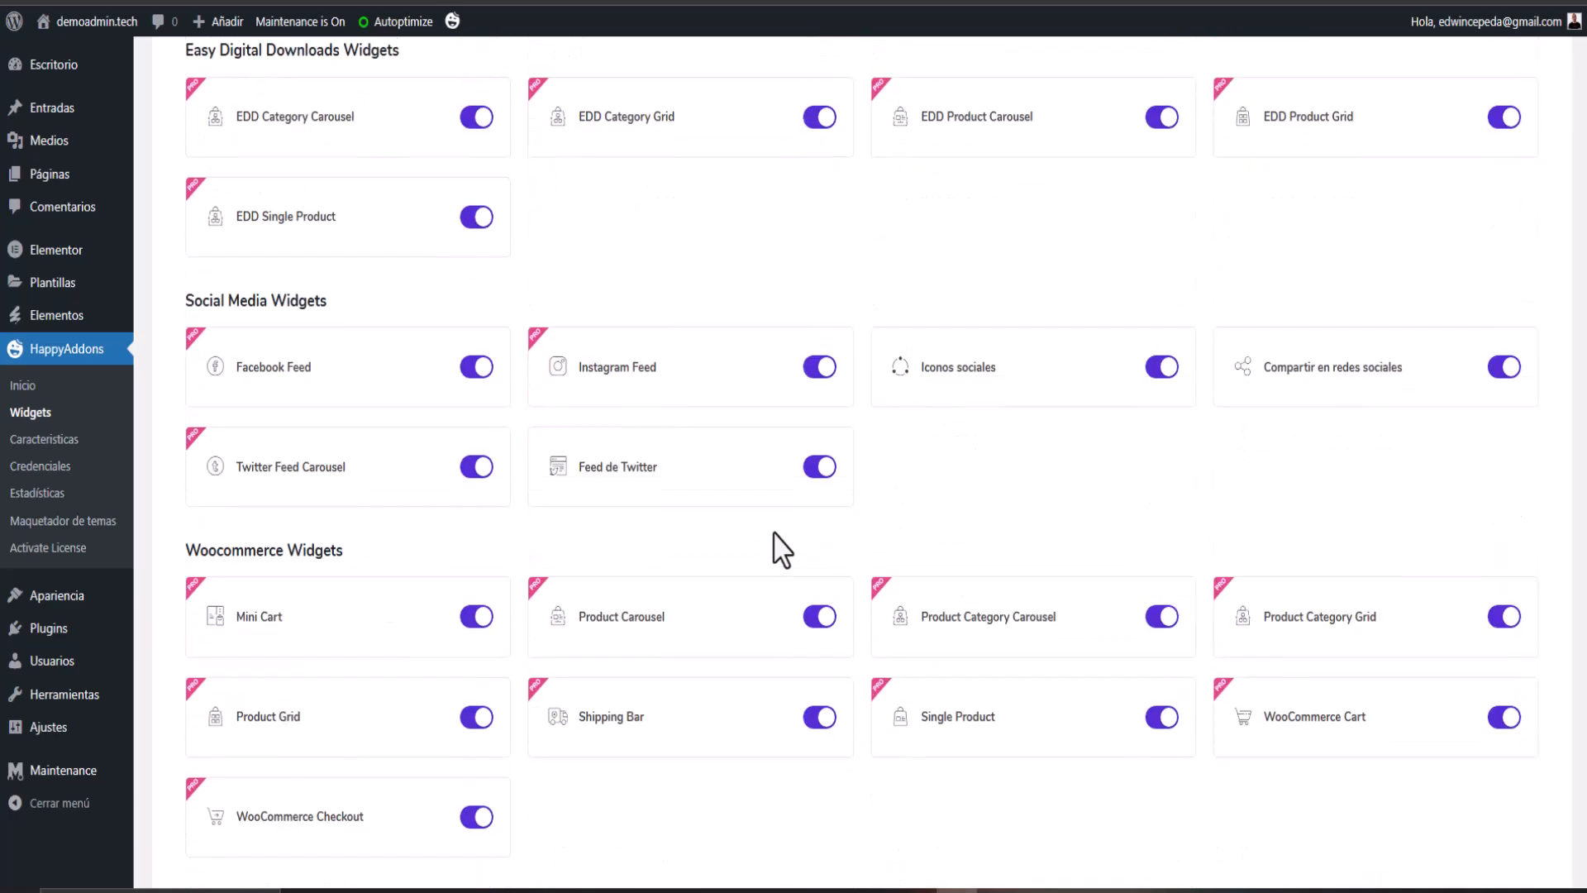
{"action": "scroll", "coordinate": [531, 584], "scroll_direction": "down", "scroll_amount": 1}
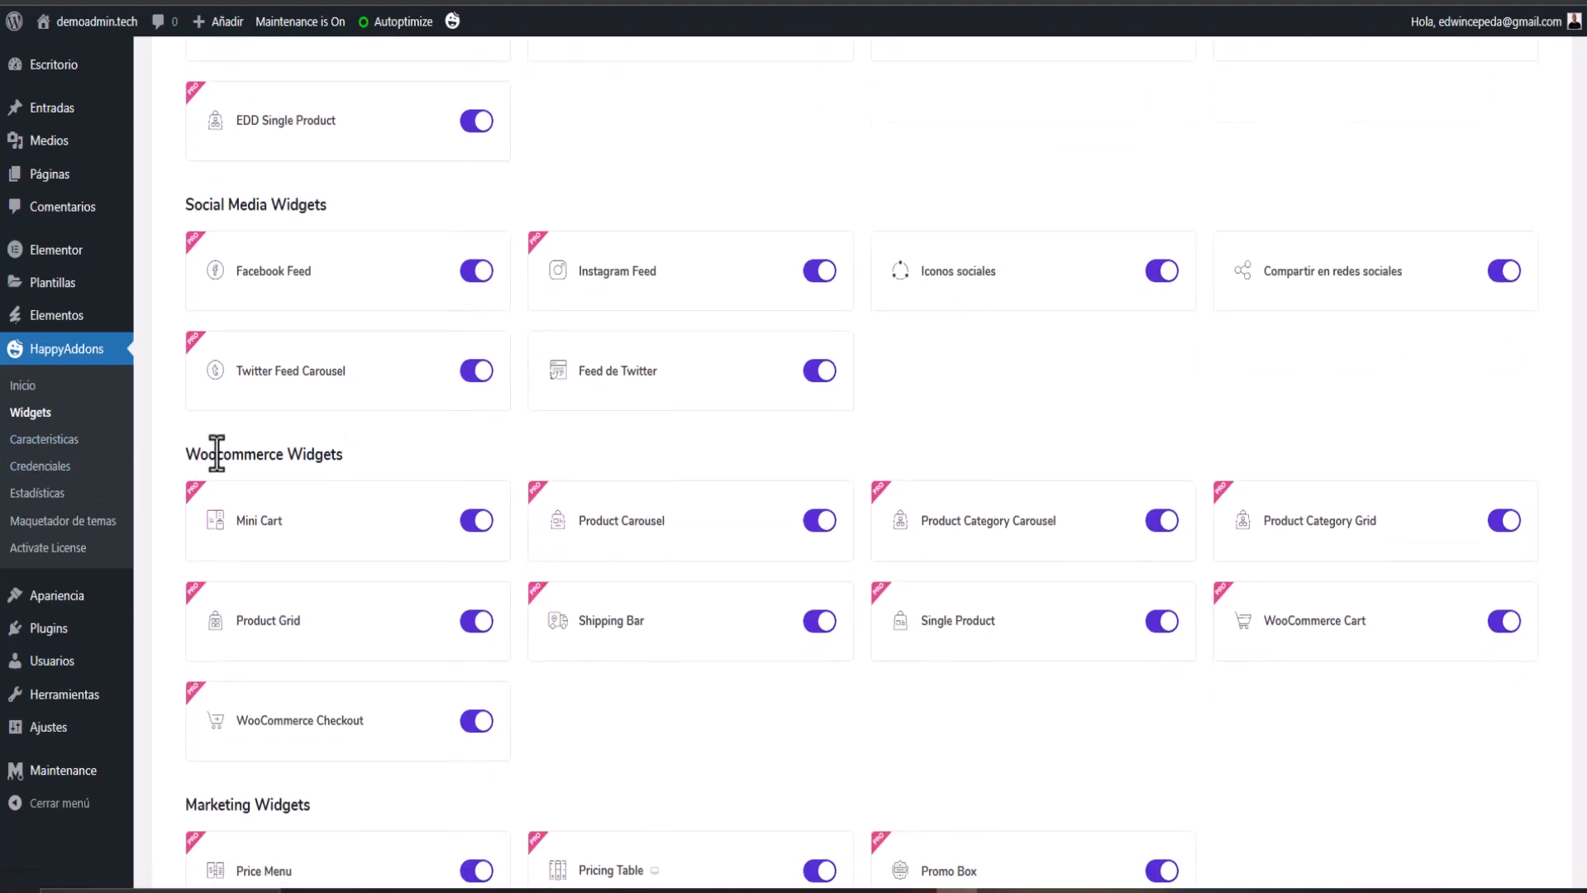
{"action": "scroll", "coordinate": [1033, 554], "scroll_direction": "down", "scroll_amount": 1}
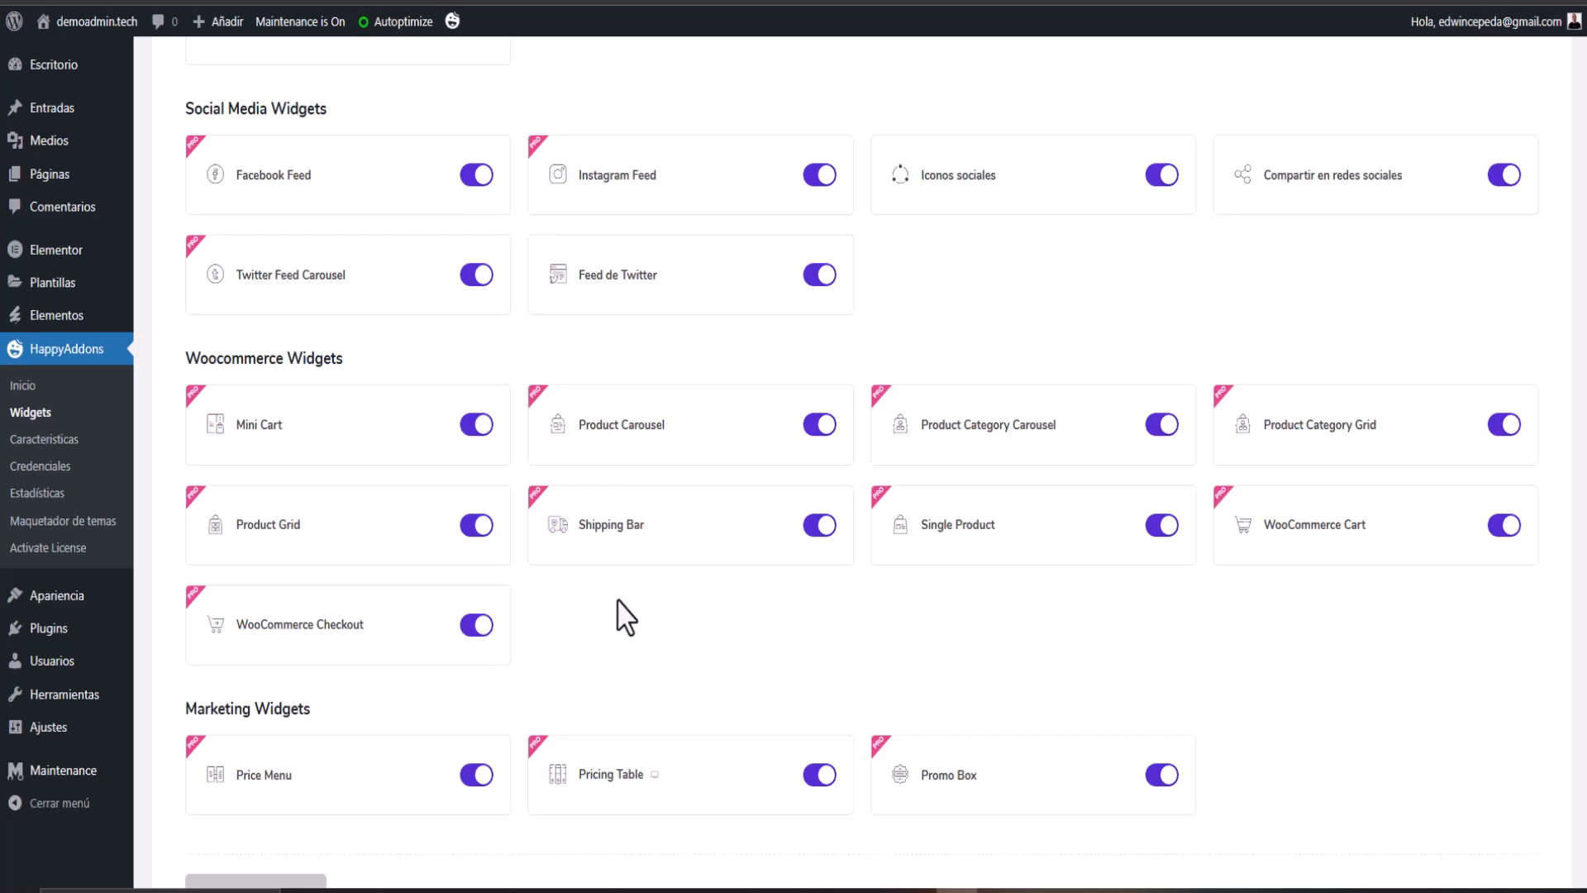
{"action": "scroll", "coordinate": [595, 587], "scroll_direction": "down", "scroll_amount": 2}
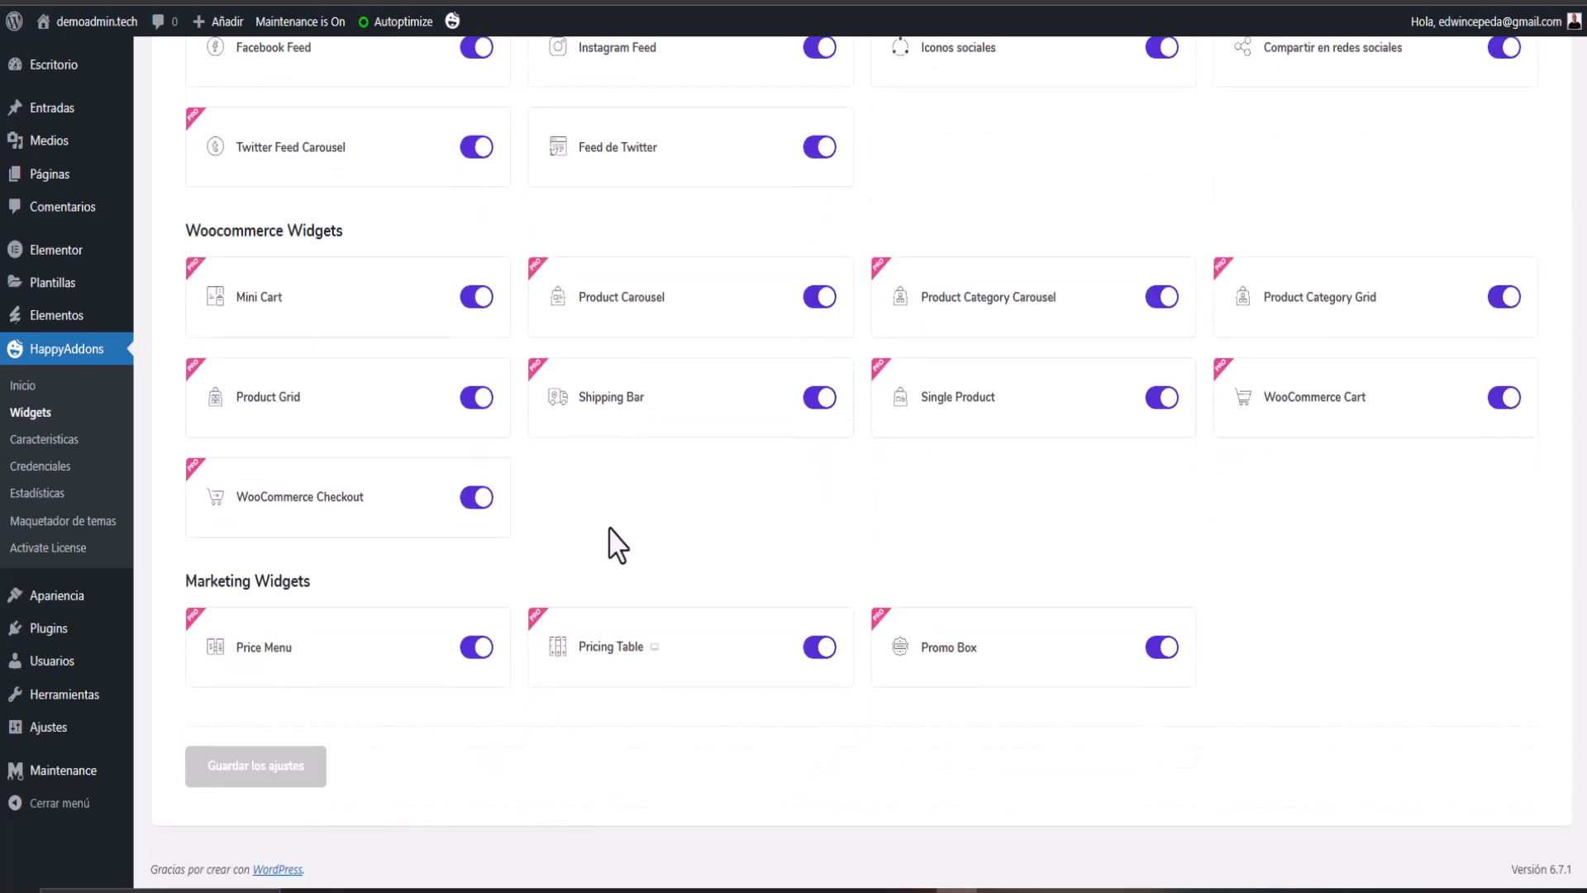
{"action": "scroll", "coordinate": [496, 559], "scroll_direction": "up", "scroll_amount": 15}
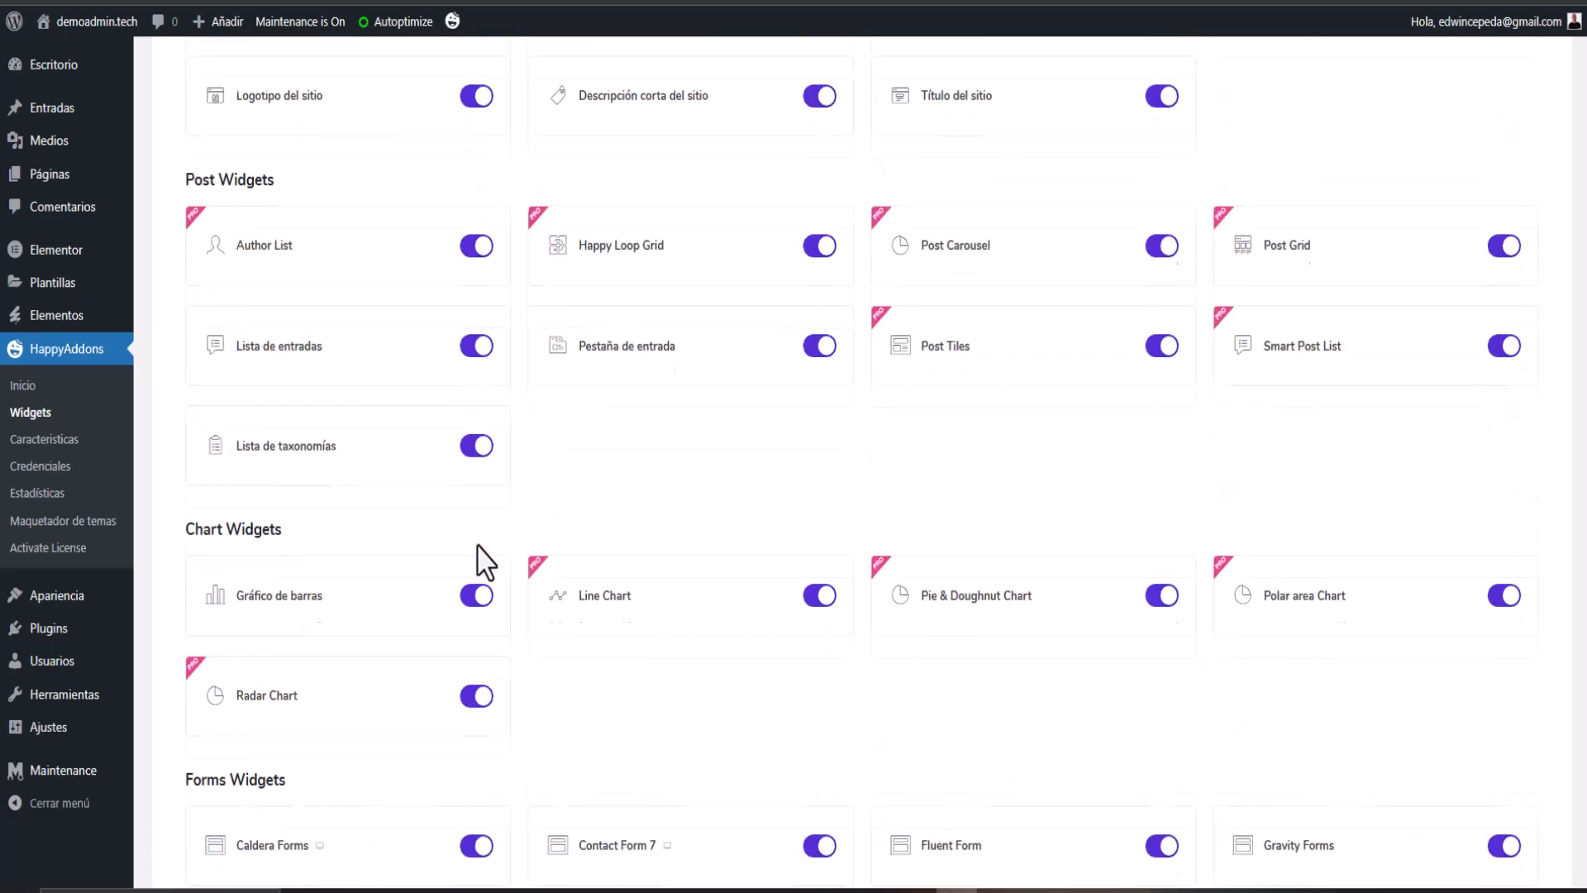
Step: Open the HappyAddons features list and look over its entries from Happy Tooltip to Enlace de envoltura
{"action": "scroll", "coordinate": [487, 562], "scroll_direction": "up", "scroll_amount": 12}
{"action": "scroll", "coordinate": [488, 566], "scroll_direction": "up", "scroll_amount": 12}
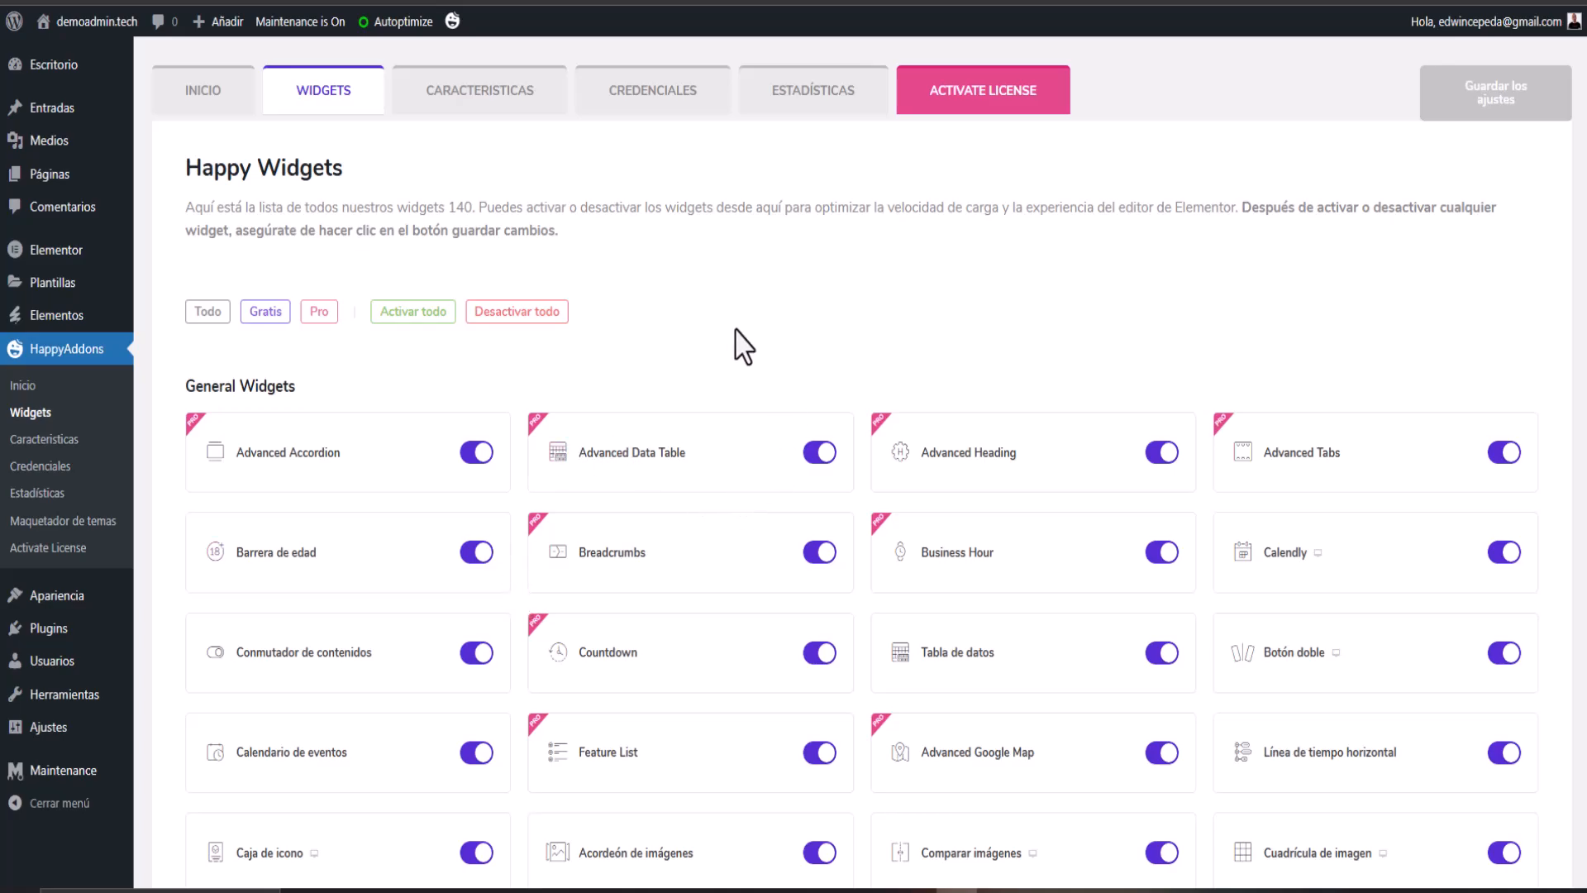
{"action": "left_click", "coordinate": [475, 98]}
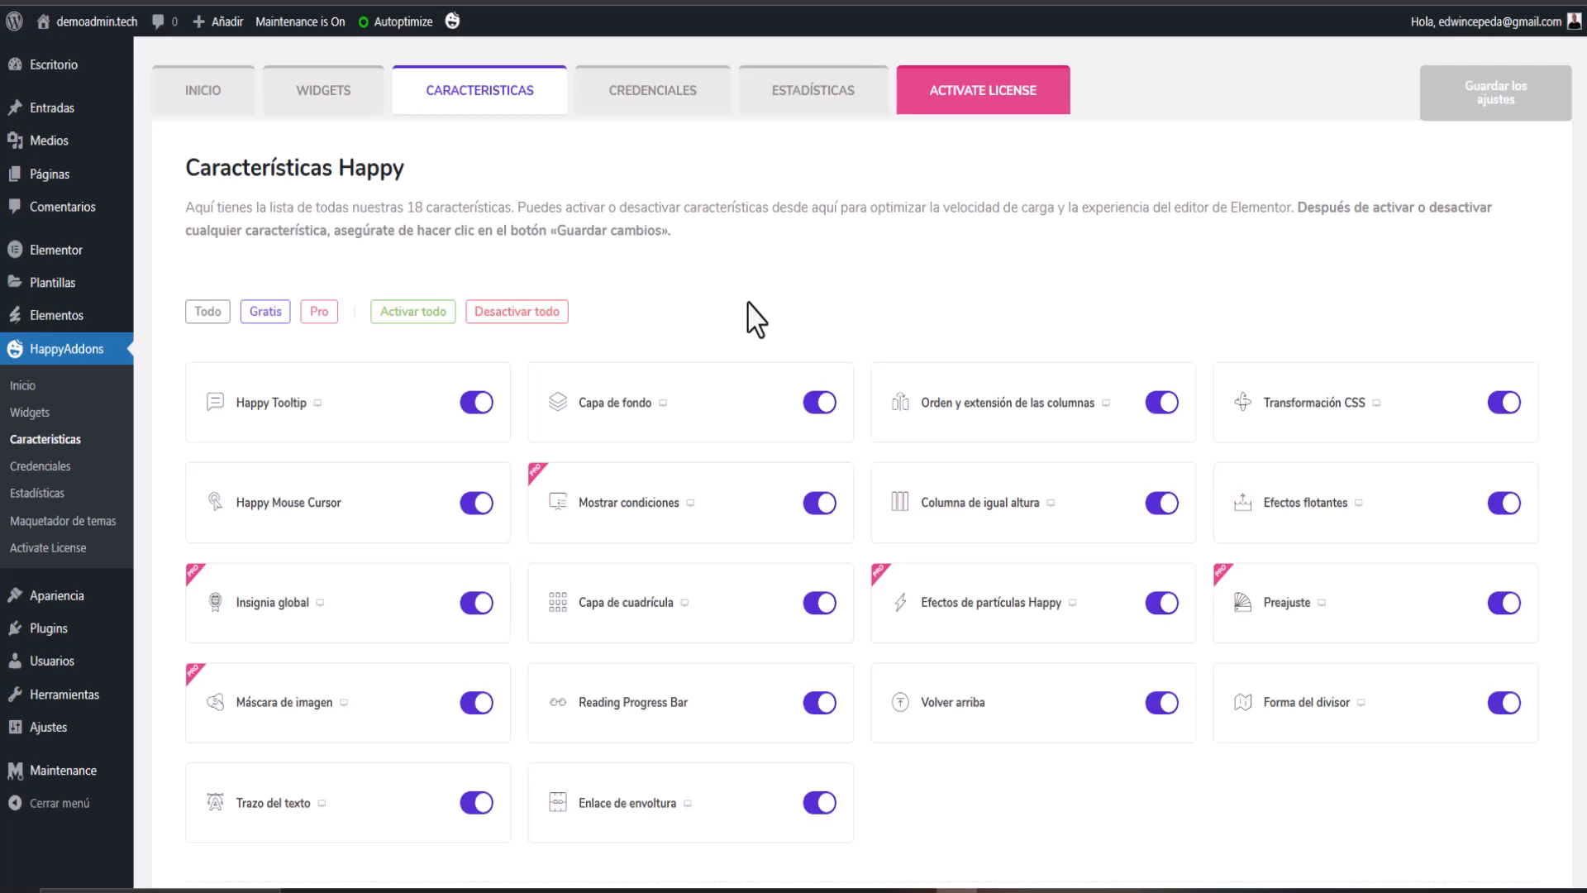
{"action": "scroll", "coordinate": [499, 514], "scroll_direction": "down", "scroll_amount": 2}
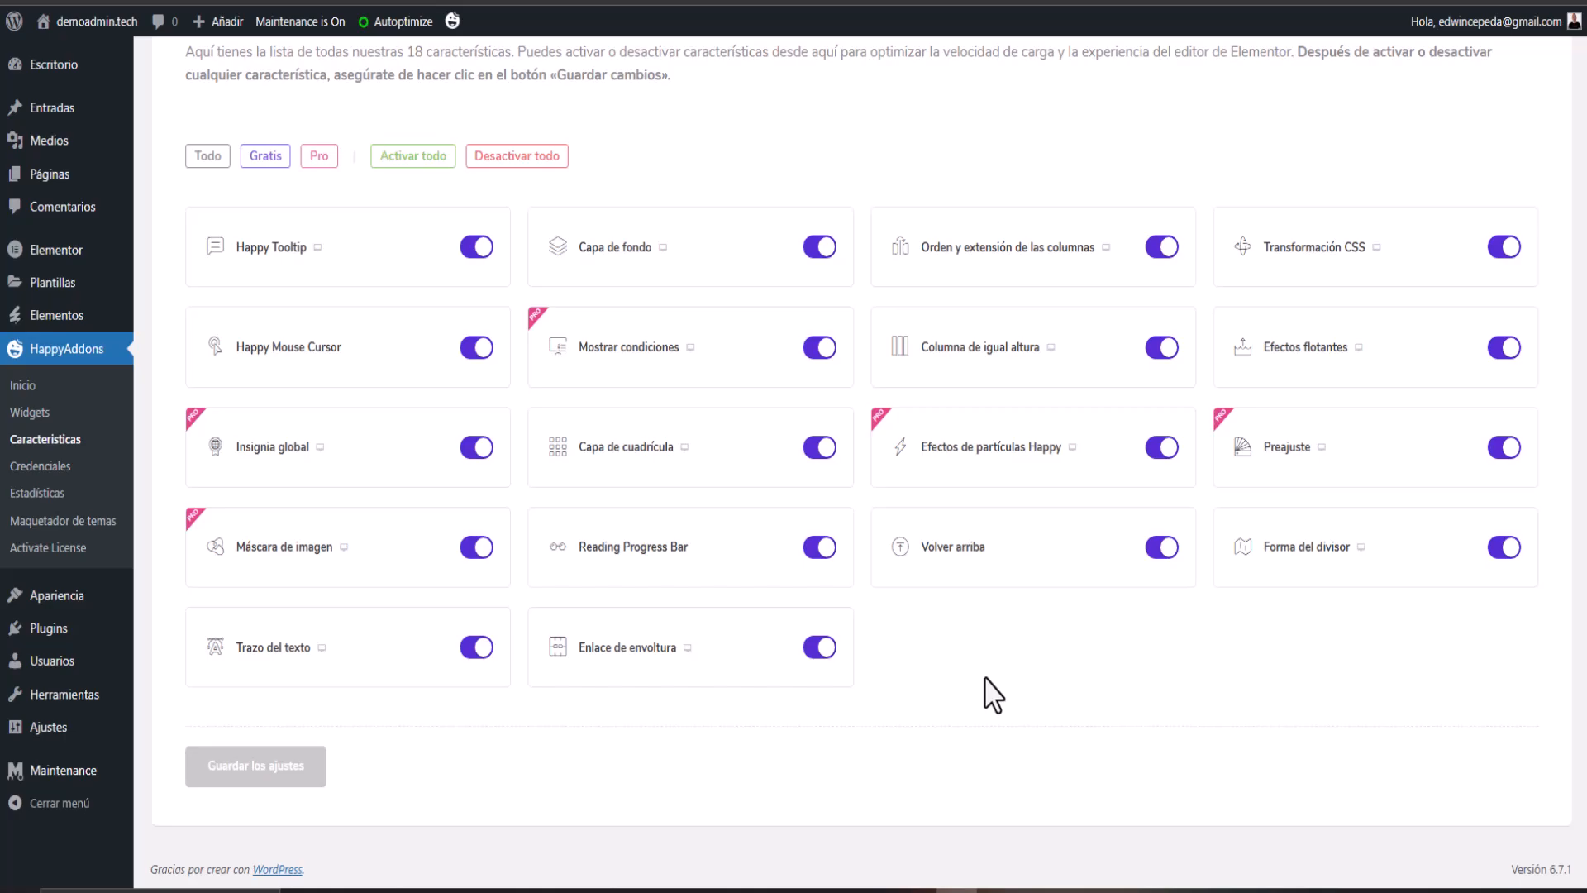
{"action": "scroll", "coordinate": [751, 648], "scroll_direction": "up", "scroll_amount": 2}
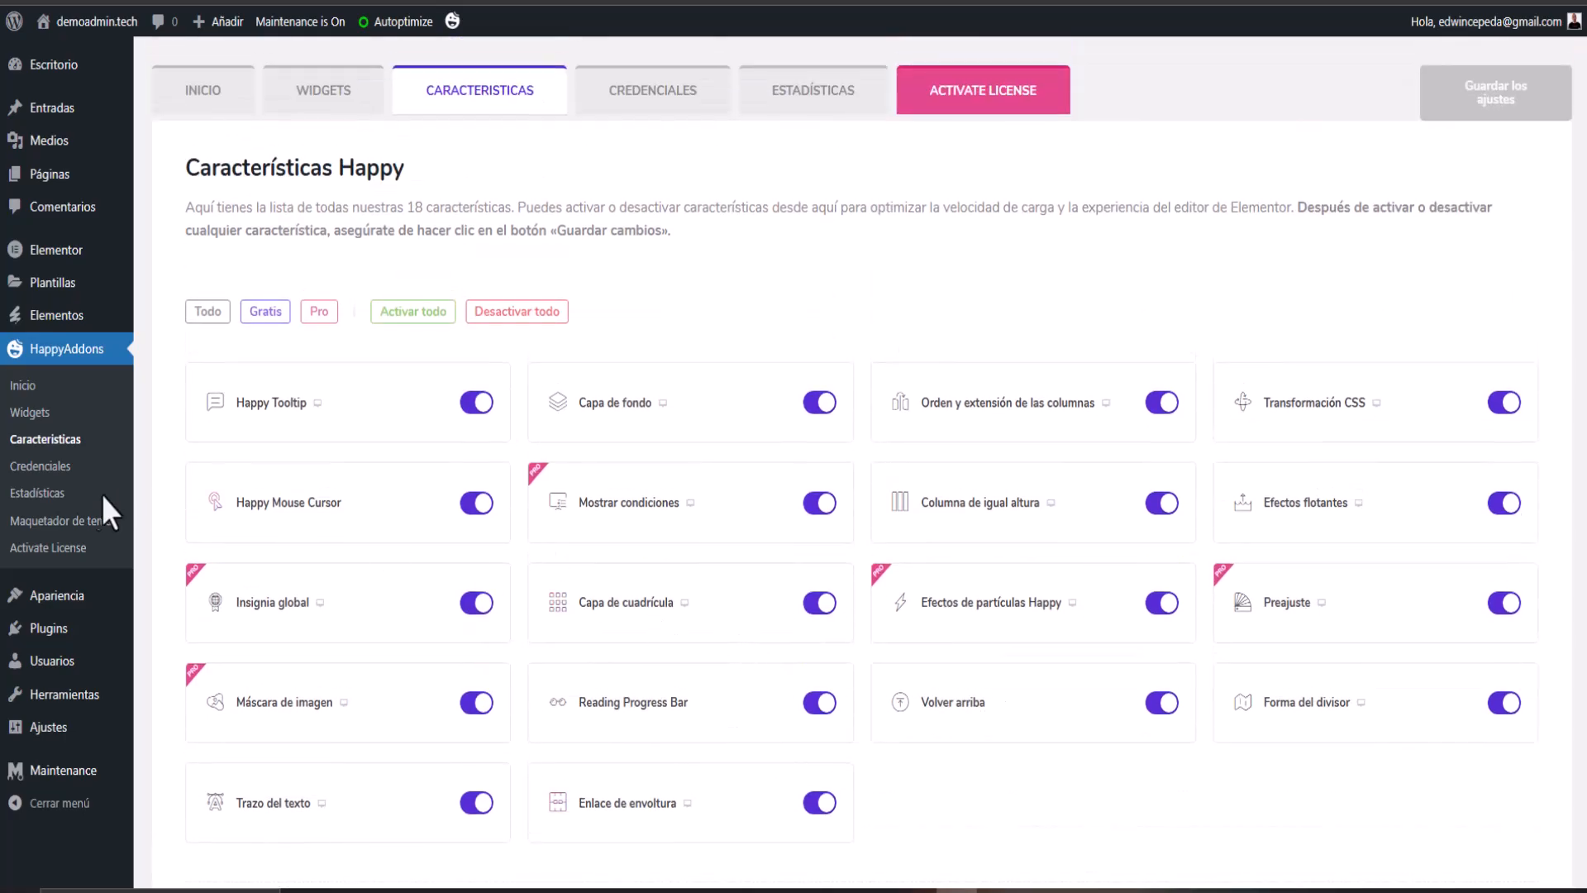
Step: Return to the HappyAddons widget settings and look over the General Widgets and the first Creative Widgets
{"action": "left_click", "coordinate": [341, 107]}
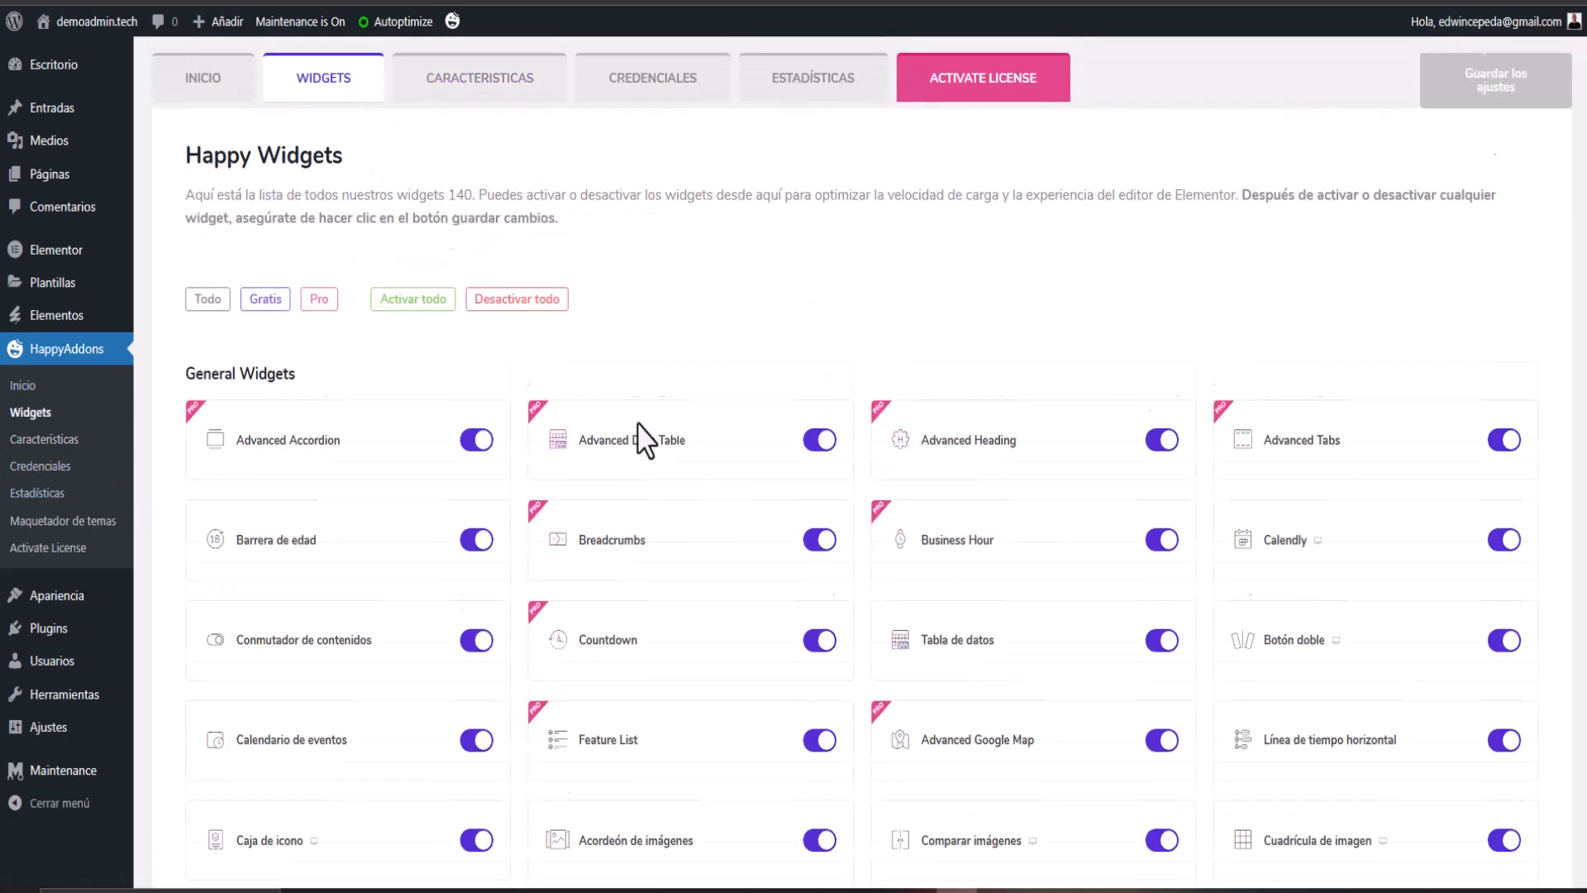
{"action": "scroll", "coordinate": [578, 463], "scroll_direction": "down", "scroll_amount": 2}
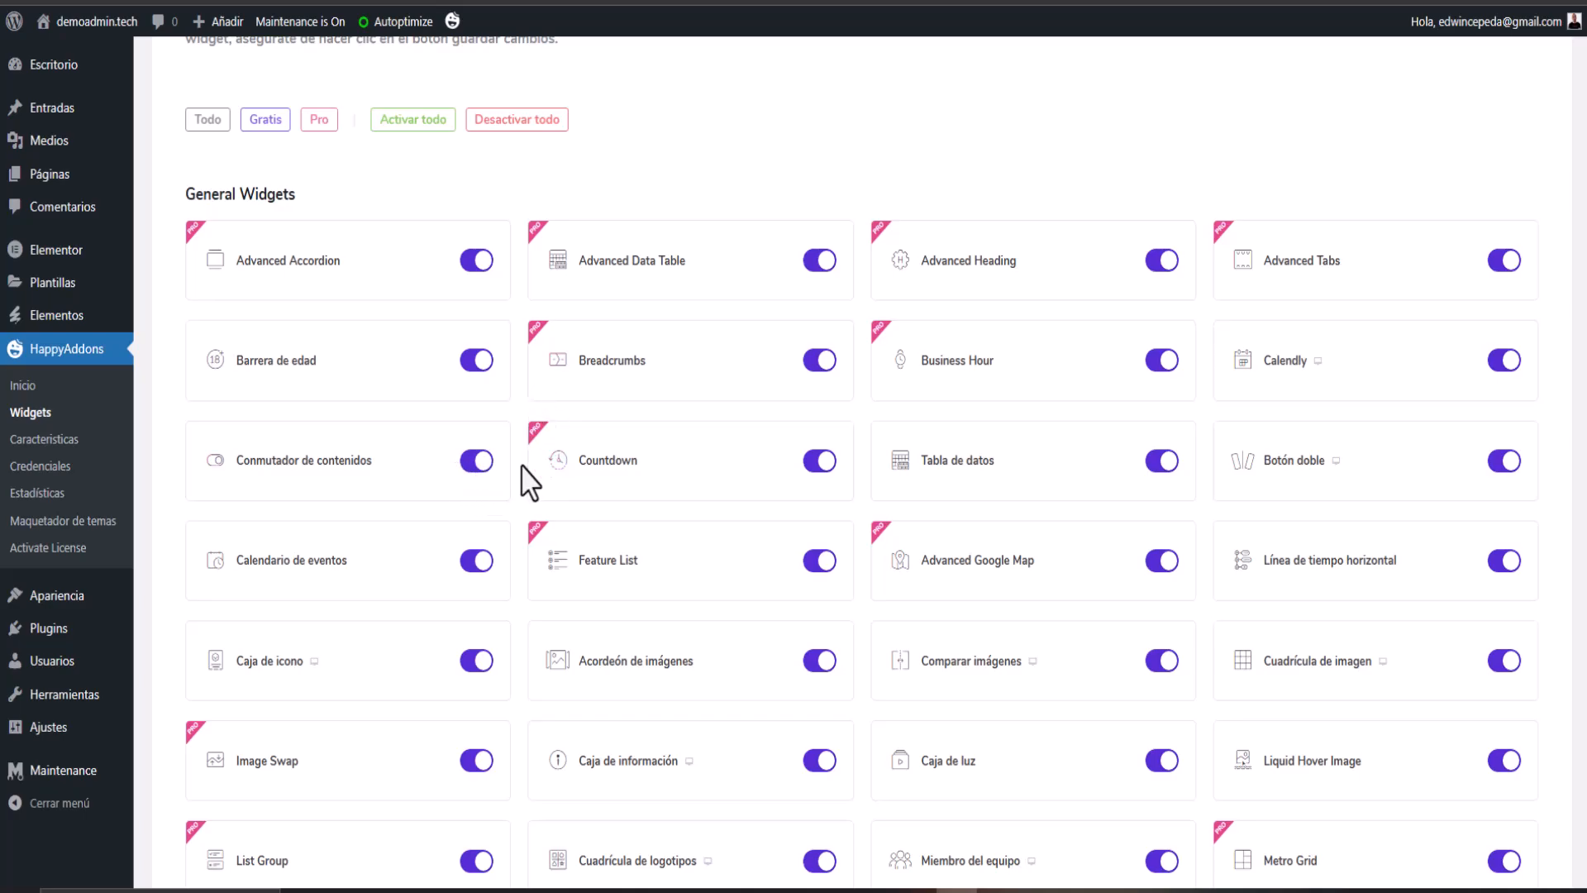
{"action": "scroll", "coordinate": [529, 480], "scroll_direction": "down", "scroll_amount": 5}
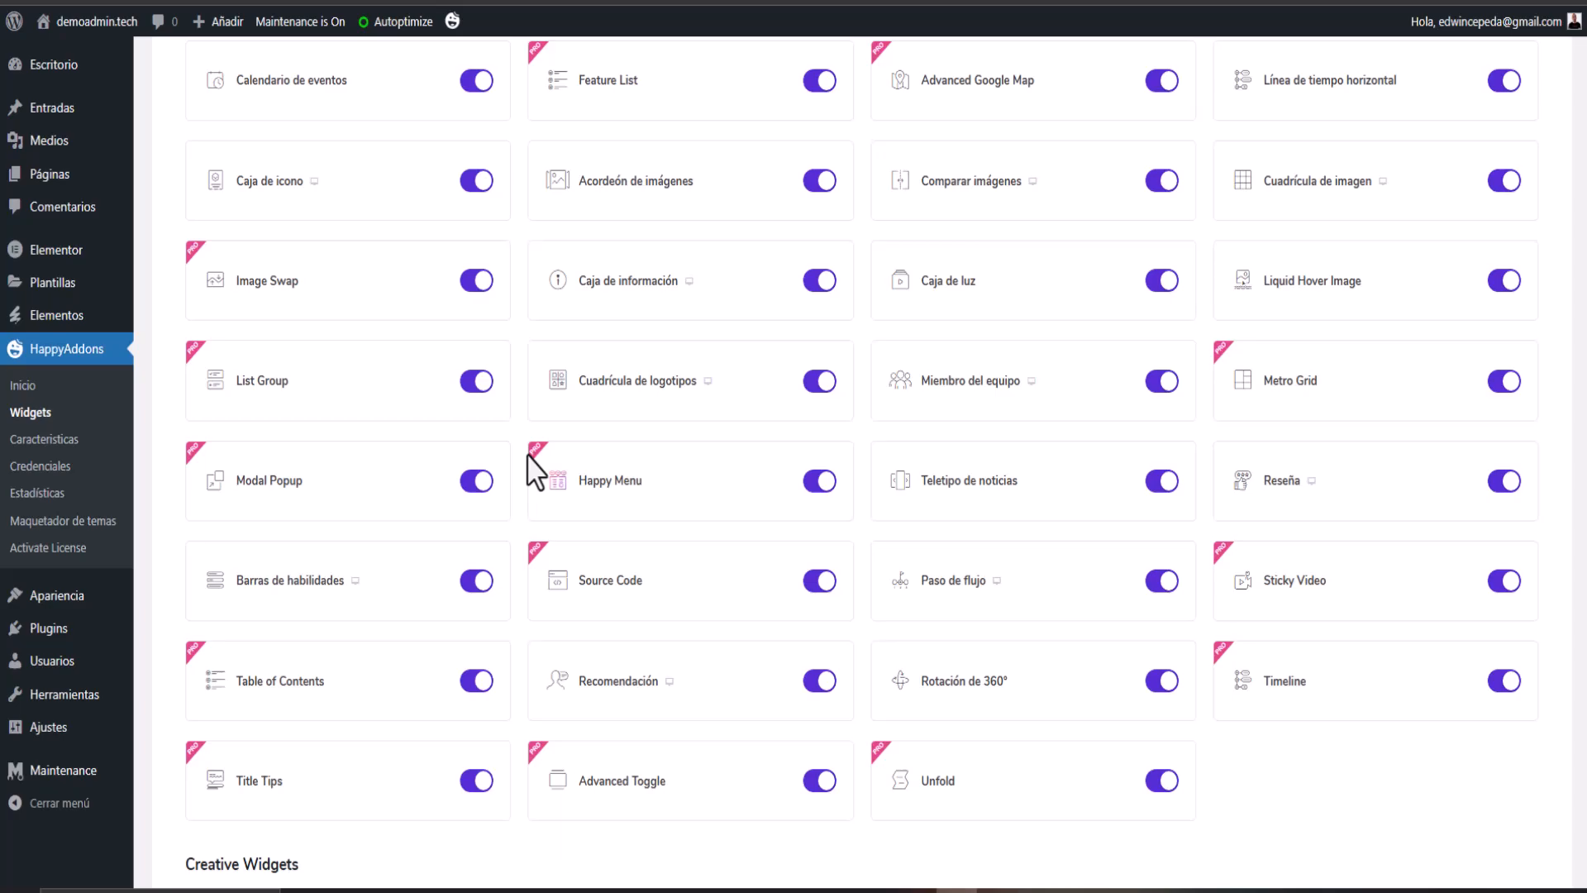
{"action": "scroll", "coordinate": [521, 471], "scroll_direction": "down", "scroll_amount": 3}
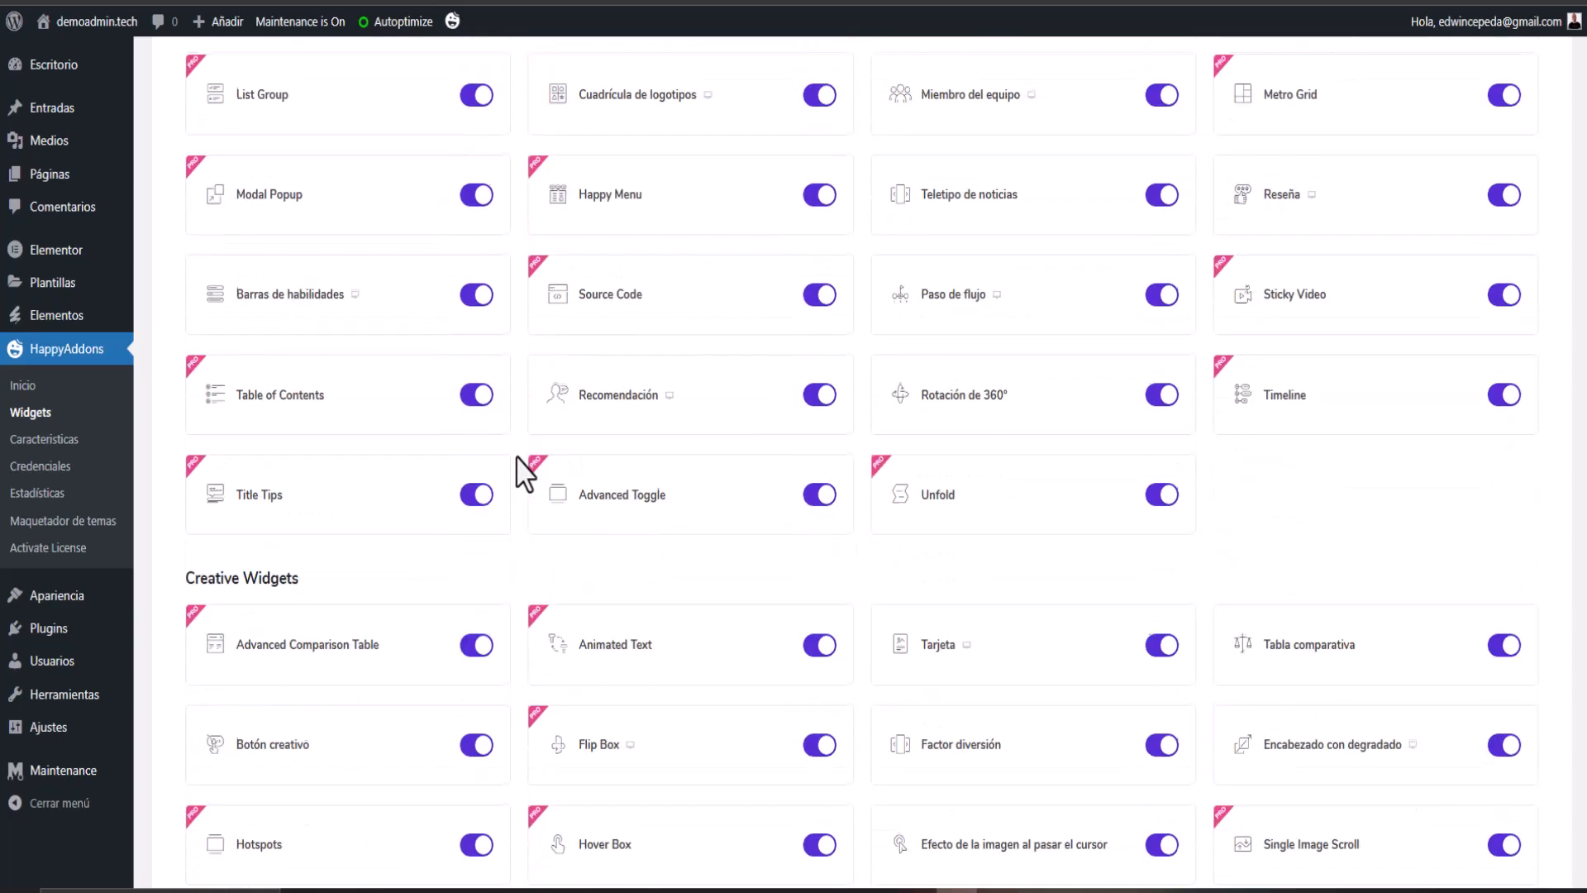
{"action": "scroll", "coordinate": [525, 473], "scroll_direction": "down", "scroll_amount": 2}
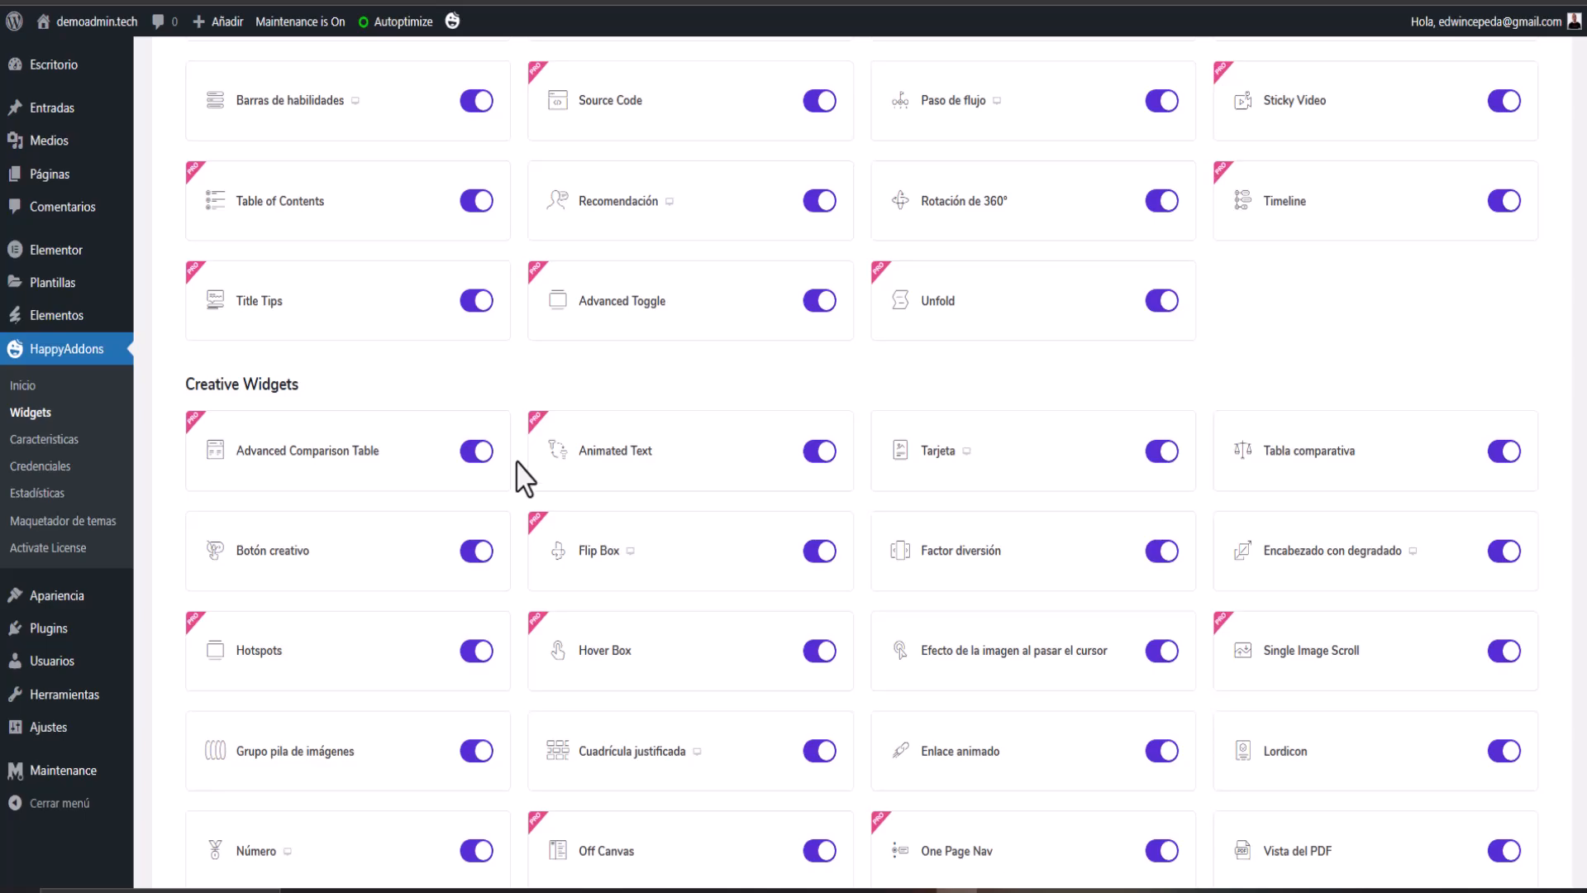
{"action": "scroll", "coordinate": [525, 477], "scroll_direction": "down", "scroll_amount": 4}
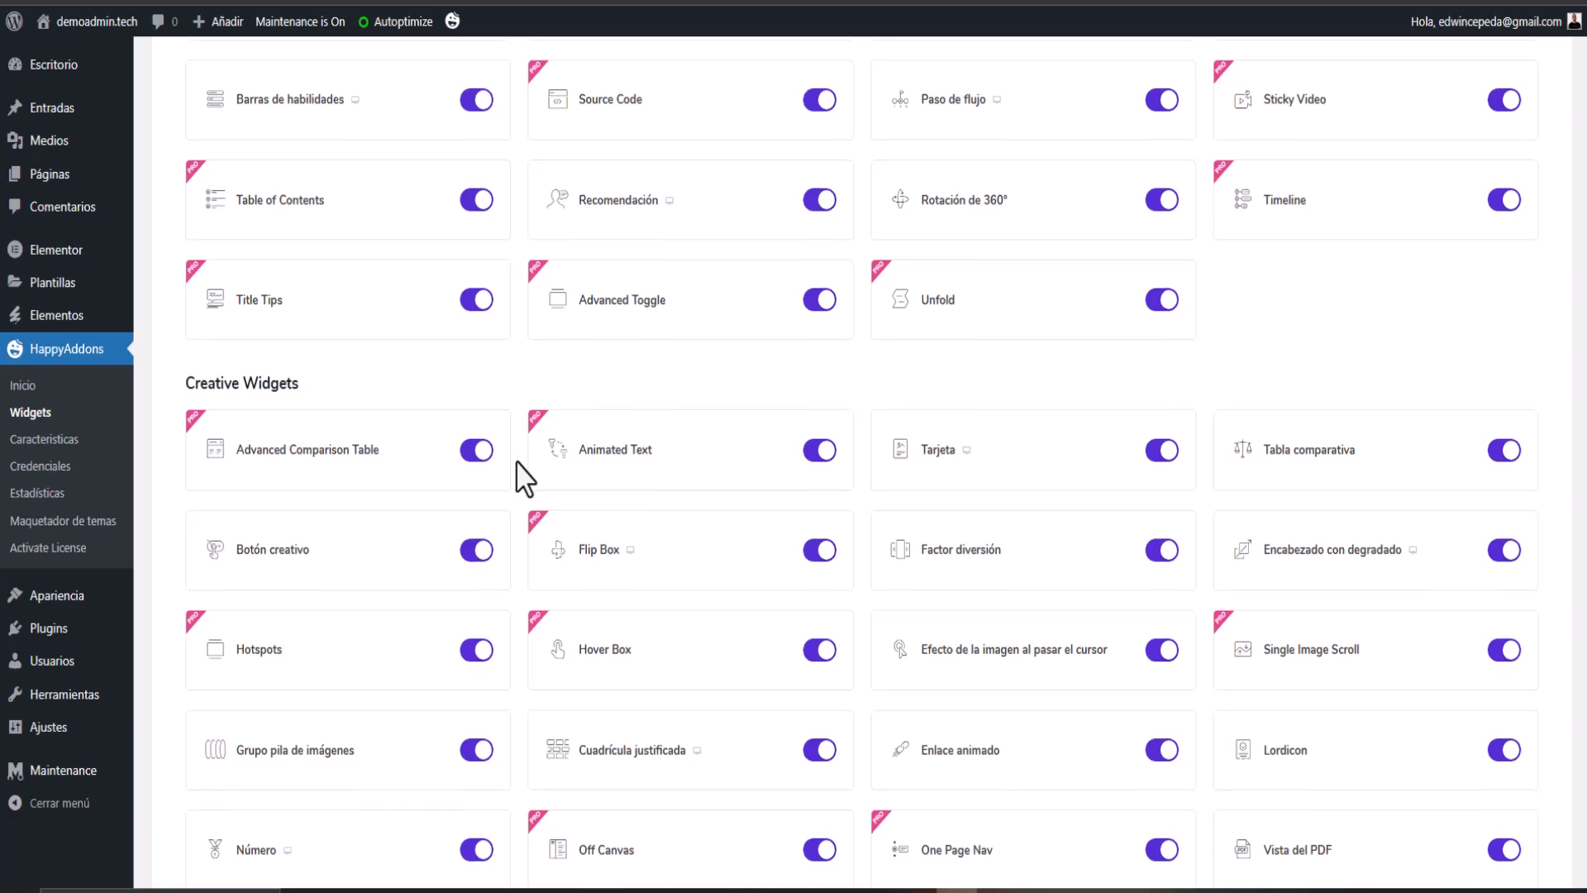
{"action": "scroll", "coordinate": [525, 478], "scroll_direction": "up", "scroll_amount": 15}
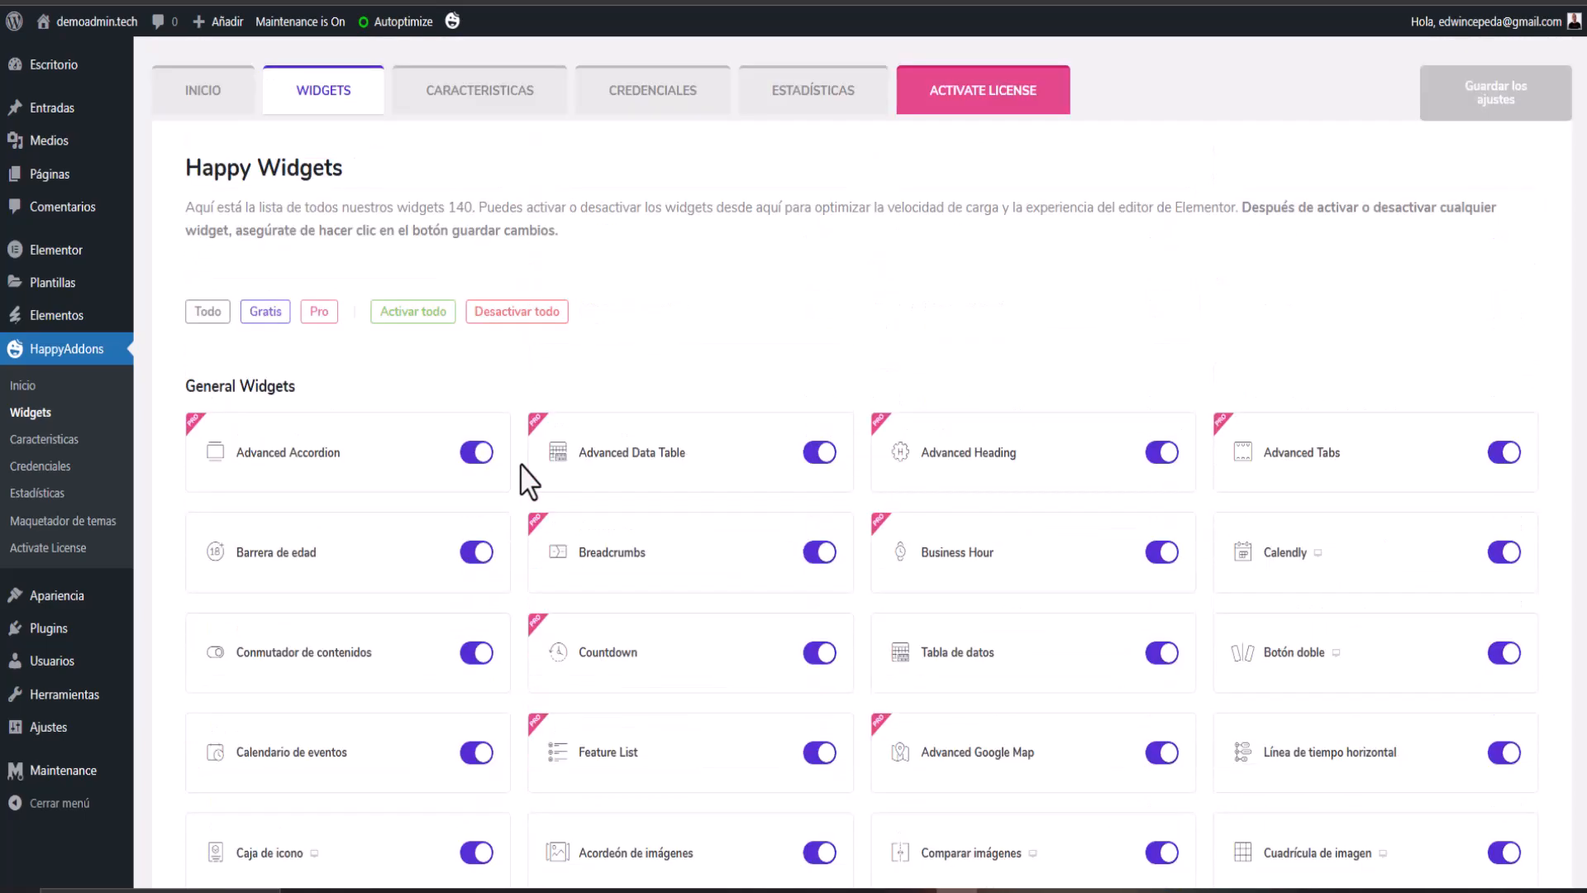
Step: Go through the widget list once more, from the General Widgets past the Creative Widgets and back to its start
{"action": "scroll", "coordinate": [525, 478], "scroll_direction": "down", "scroll_amount": 8}
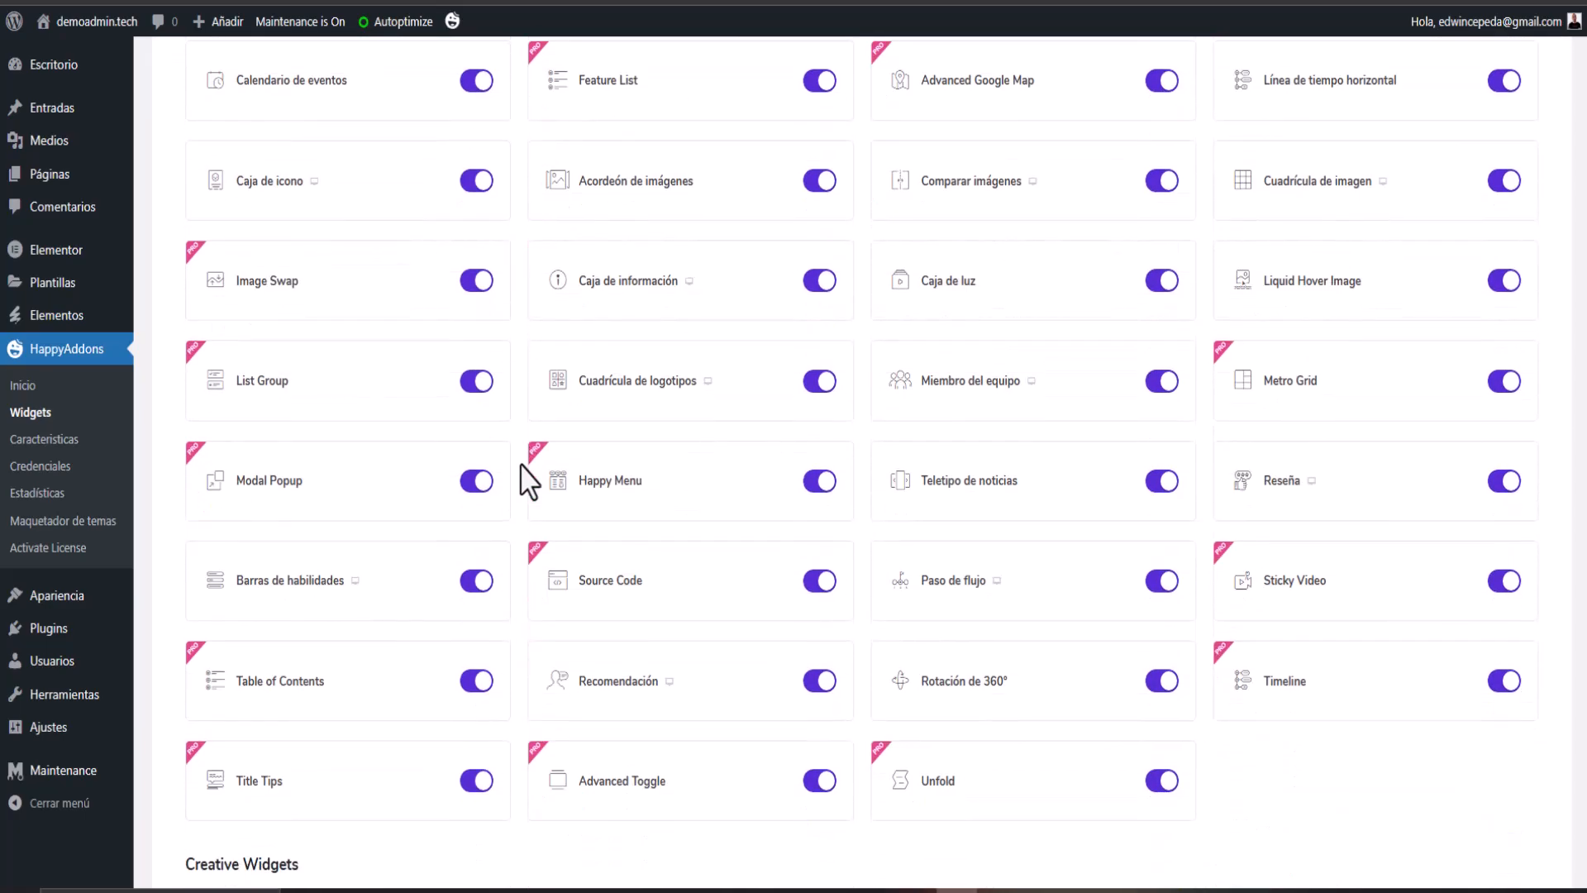
{"action": "scroll", "coordinate": [526, 478], "scroll_direction": "down", "scroll_amount": 8}
{"action": "scroll", "coordinate": [525, 478], "scroll_direction": "down", "scroll_amount": 3}
{"action": "scroll", "coordinate": [526, 478], "scroll_direction": "down", "scroll_amount": 5}
{"action": "scroll", "coordinate": [526, 484], "scroll_direction": "up", "scroll_amount": 20}
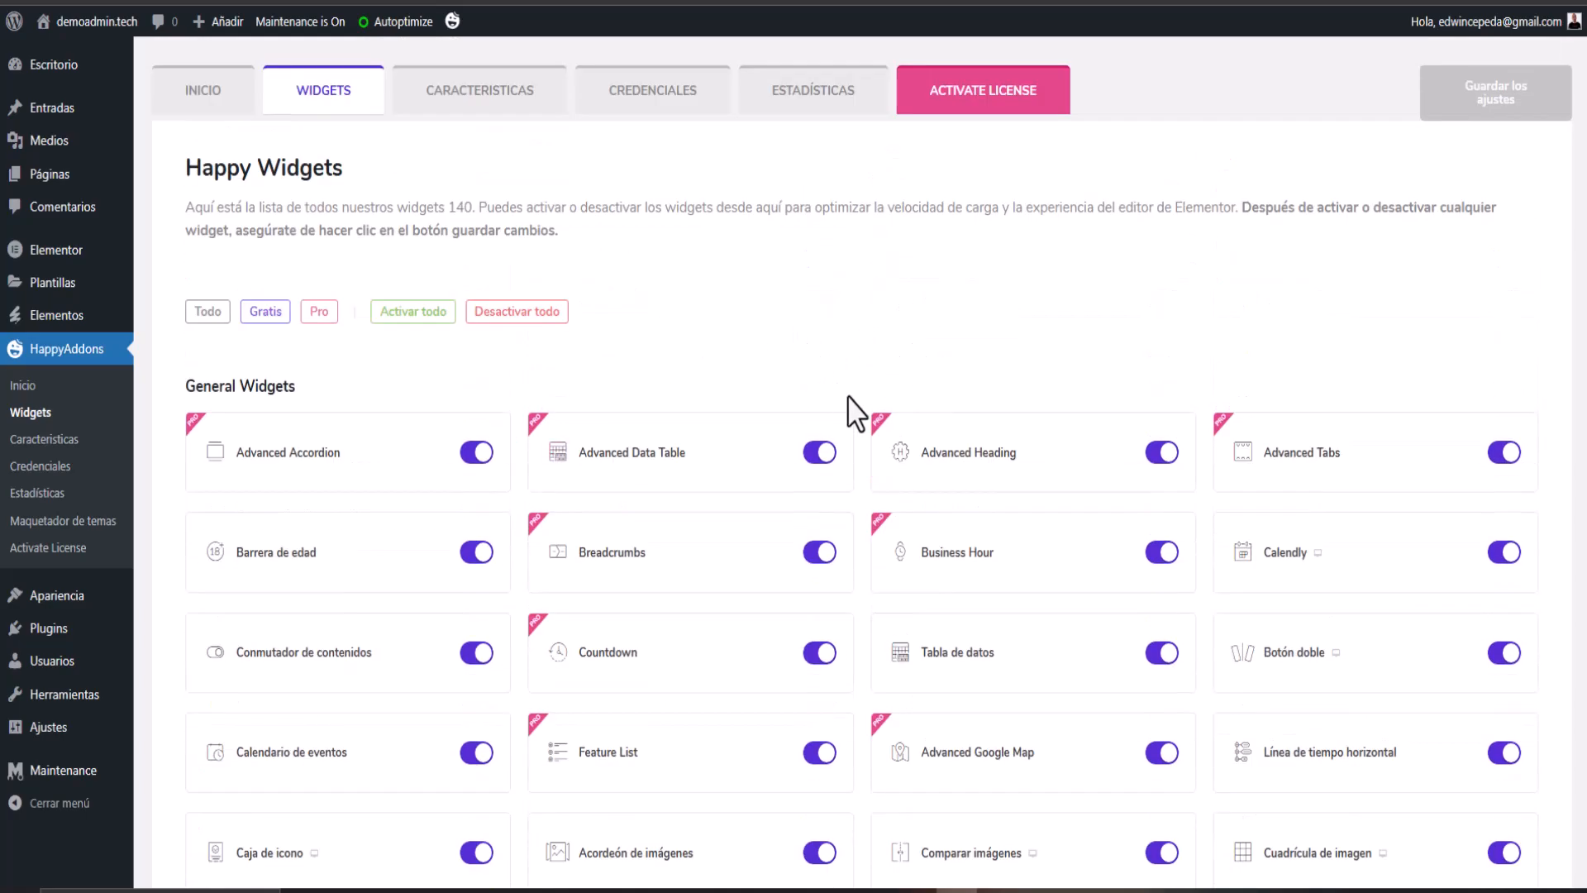
{"action": "scroll", "coordinate": [858, 417], "scroll_direction": "down", "scroll_amount": 8}
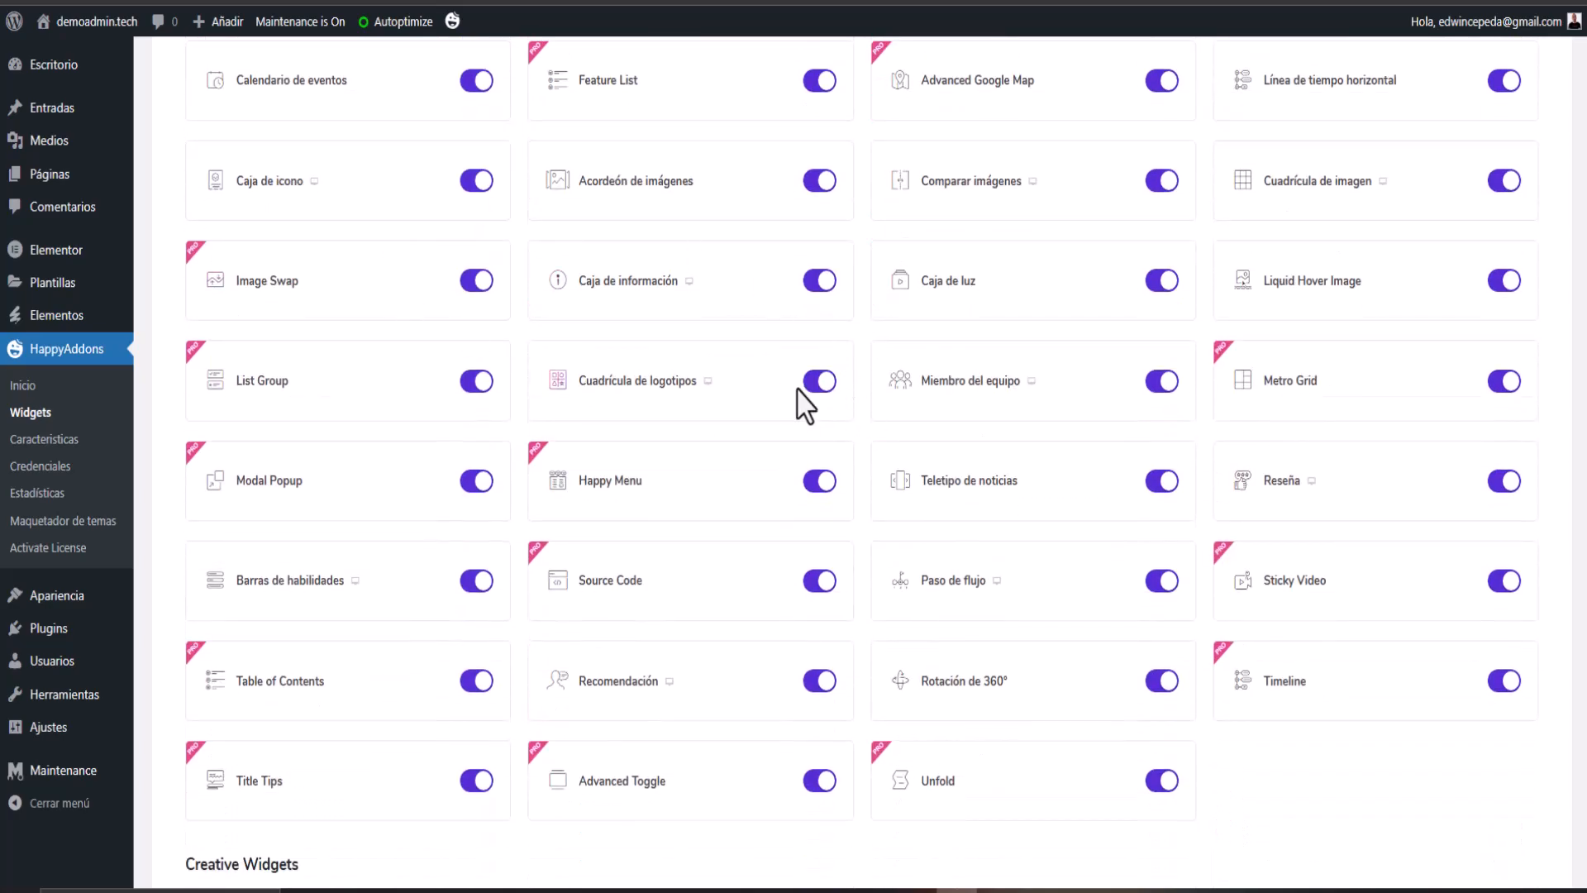
{"action": "scroll", "coordinate": [678, 503], "scroll_direction": "up", "scroll_amount": 8}
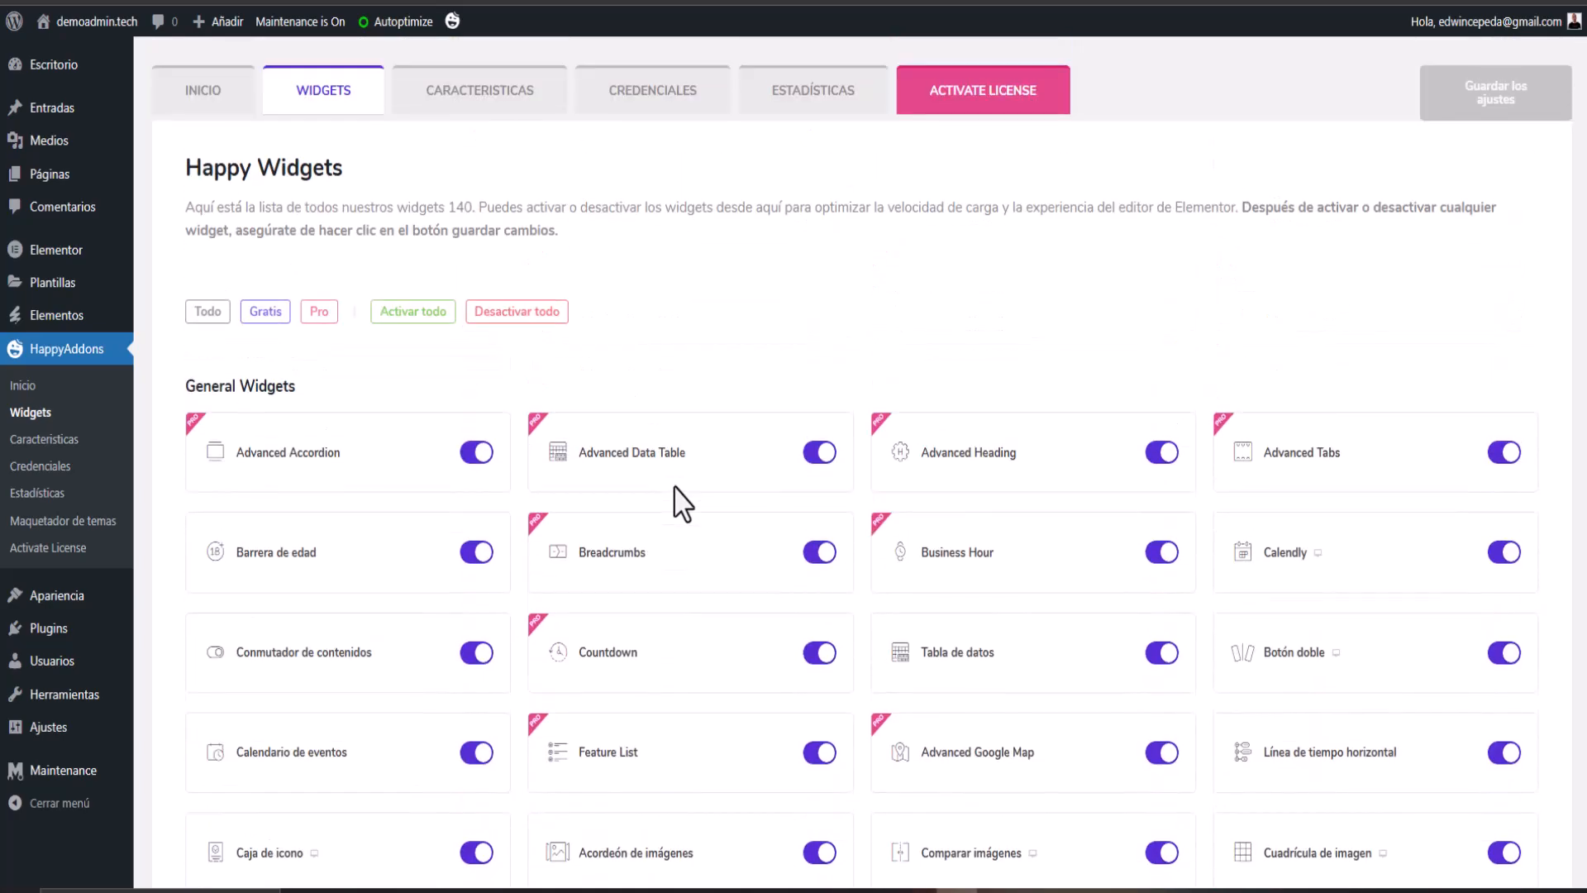
Step: Review the HappyAddons credential fields for MailChimp, Feed de Twitter, Tabla de datos avanzada, Feed de Facebook, Instagram and Google Map
{"action": "left_click", "coordinate": [616, 112]}
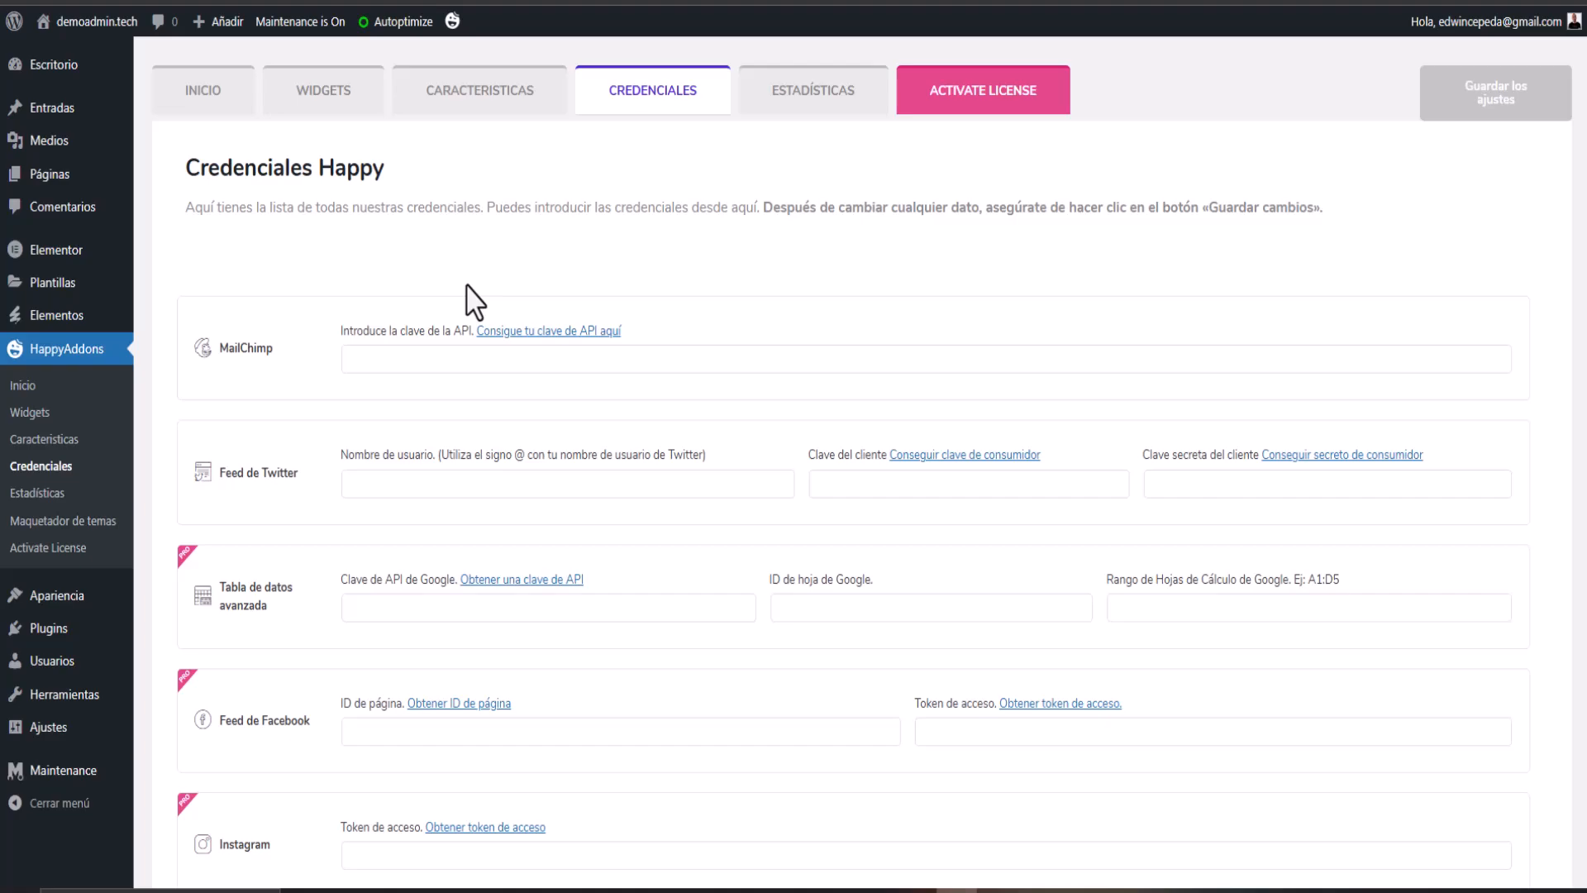
{"action": "scroll", "coordinate": [465, 463], "scroll_direction": "down", "scroll_amount": 3}
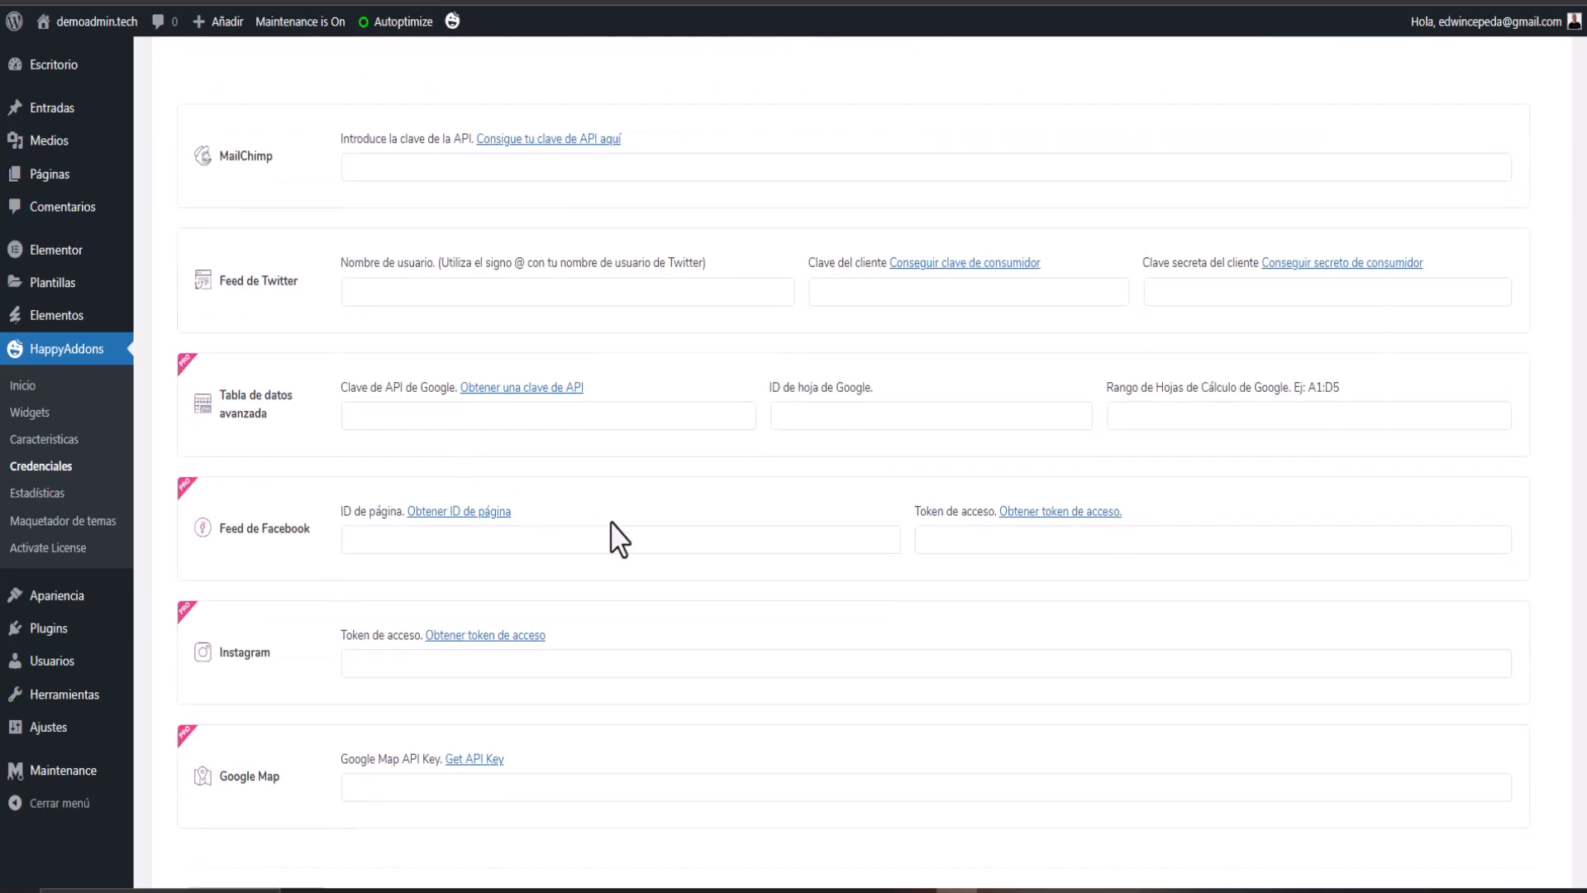
{"action": "scroll", "coordinate": [463, 542], "scroll_direction": "down", "scroll_amount": 2}
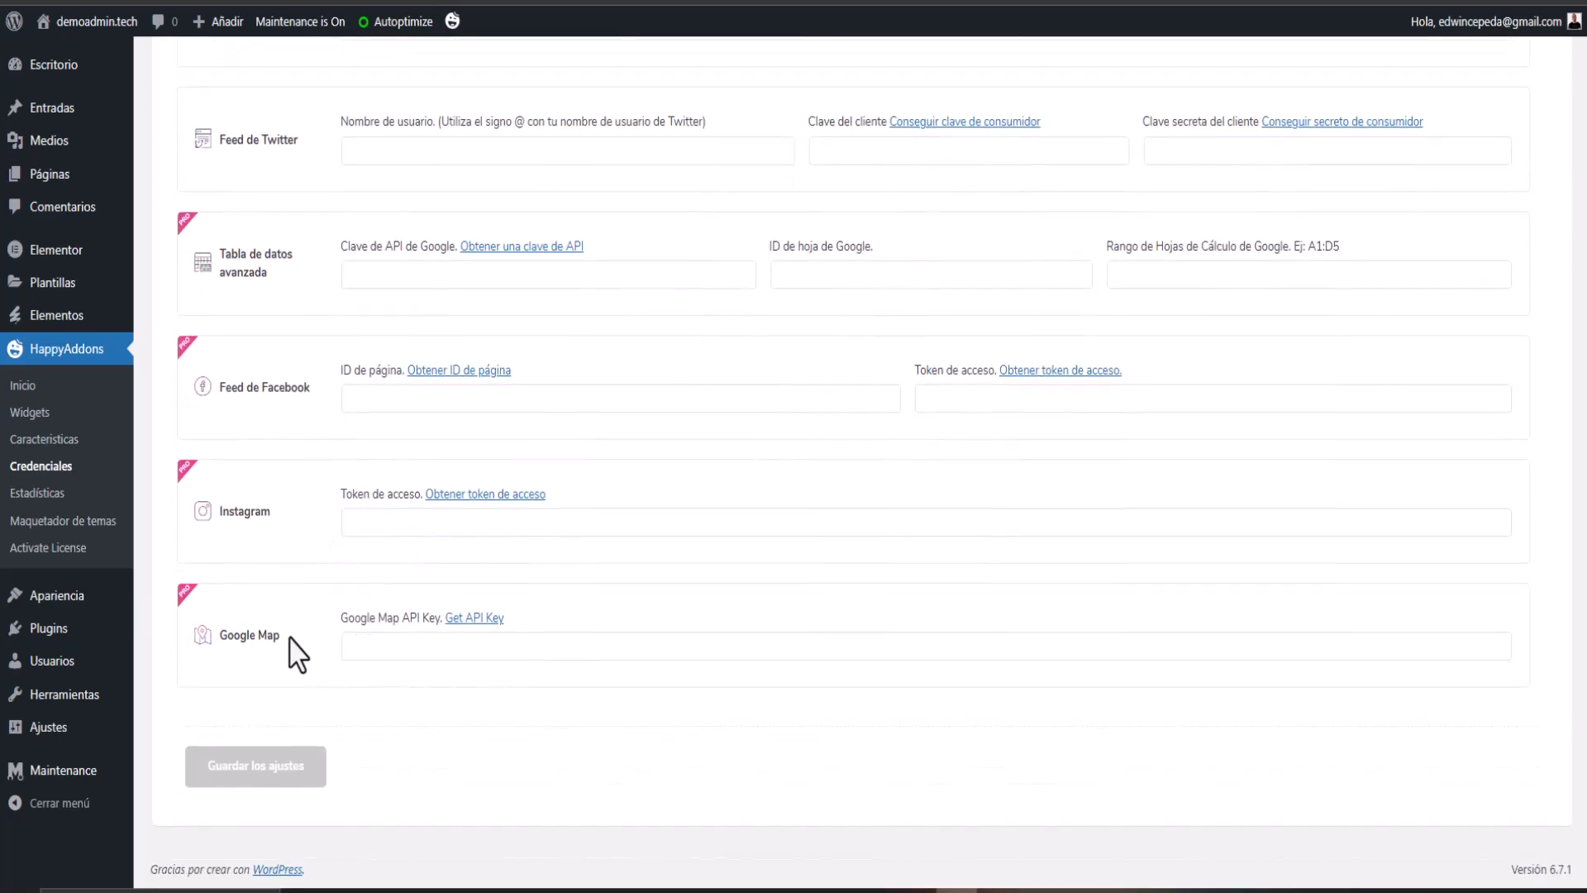
{"action": "scroll", "coordinate": [682, 572], "scroll_direction": "up", "scroll_amount": 2}
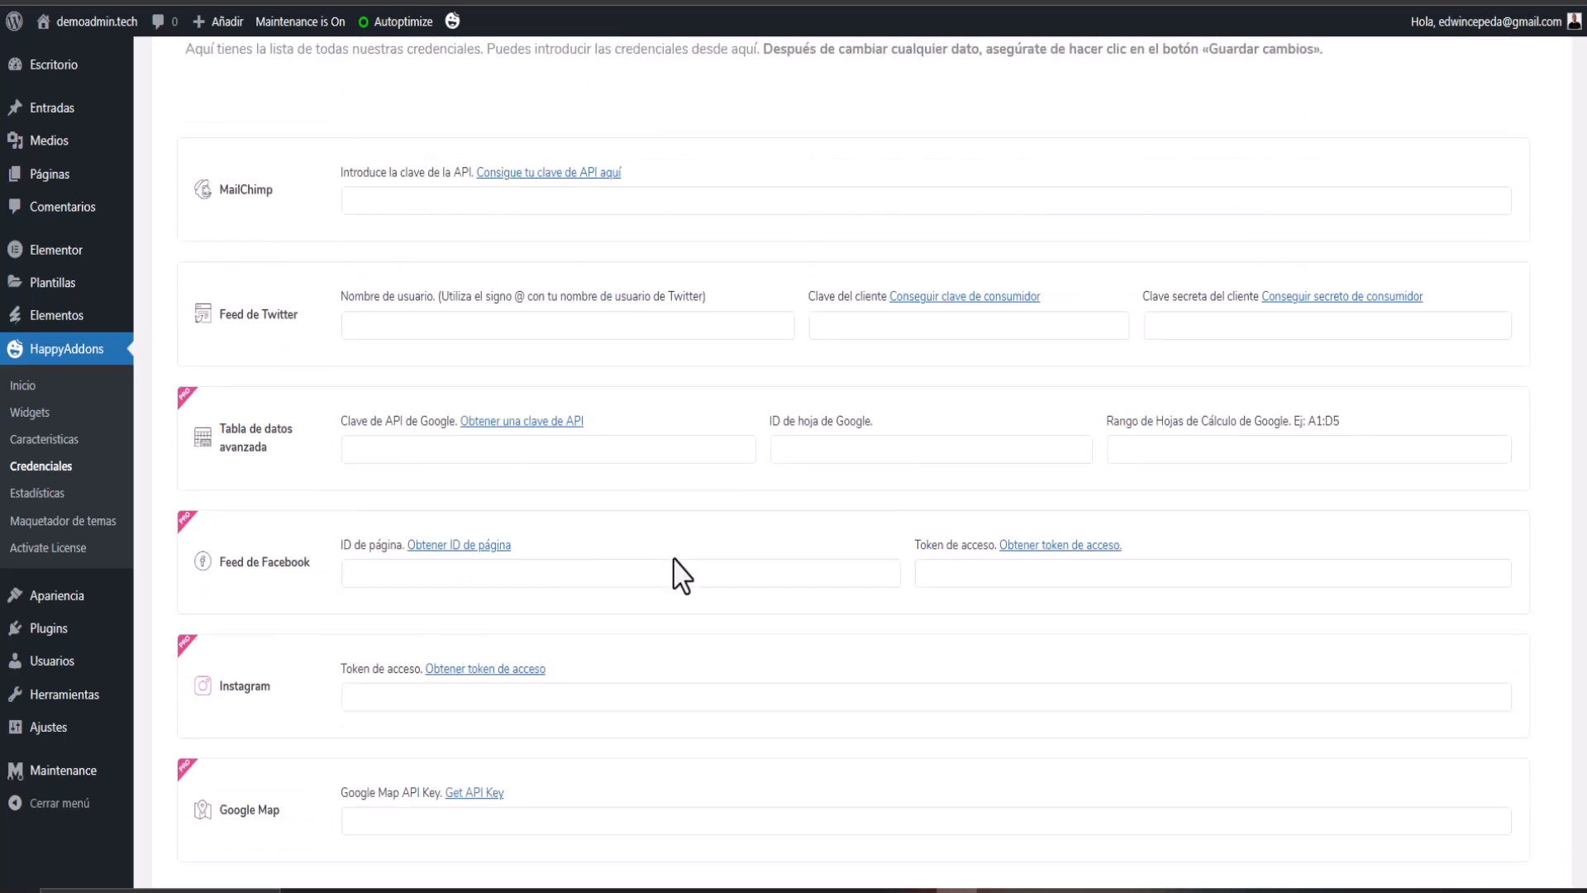
{"action": "scroll", "coordinate": [682, 573], "scroll_direction": "up", "scroll_amount": 2}
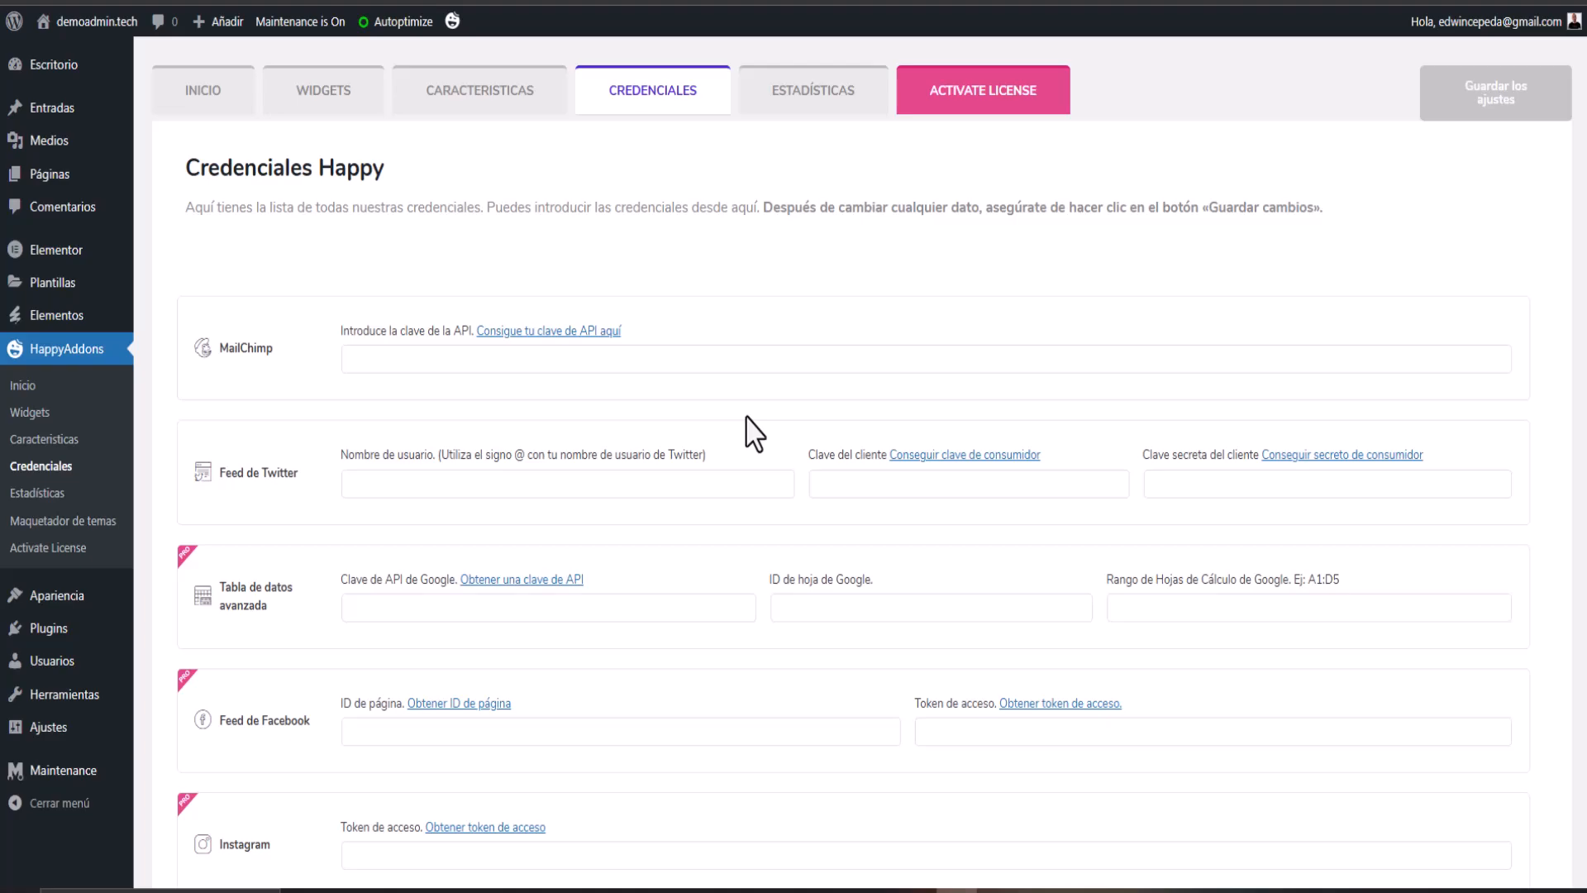
Step: Read the HappyAddons Estadísticas page, and view the Cabecera templates in the Theme Builder
{"action": "left_click", "coordinate": [851, 106]}
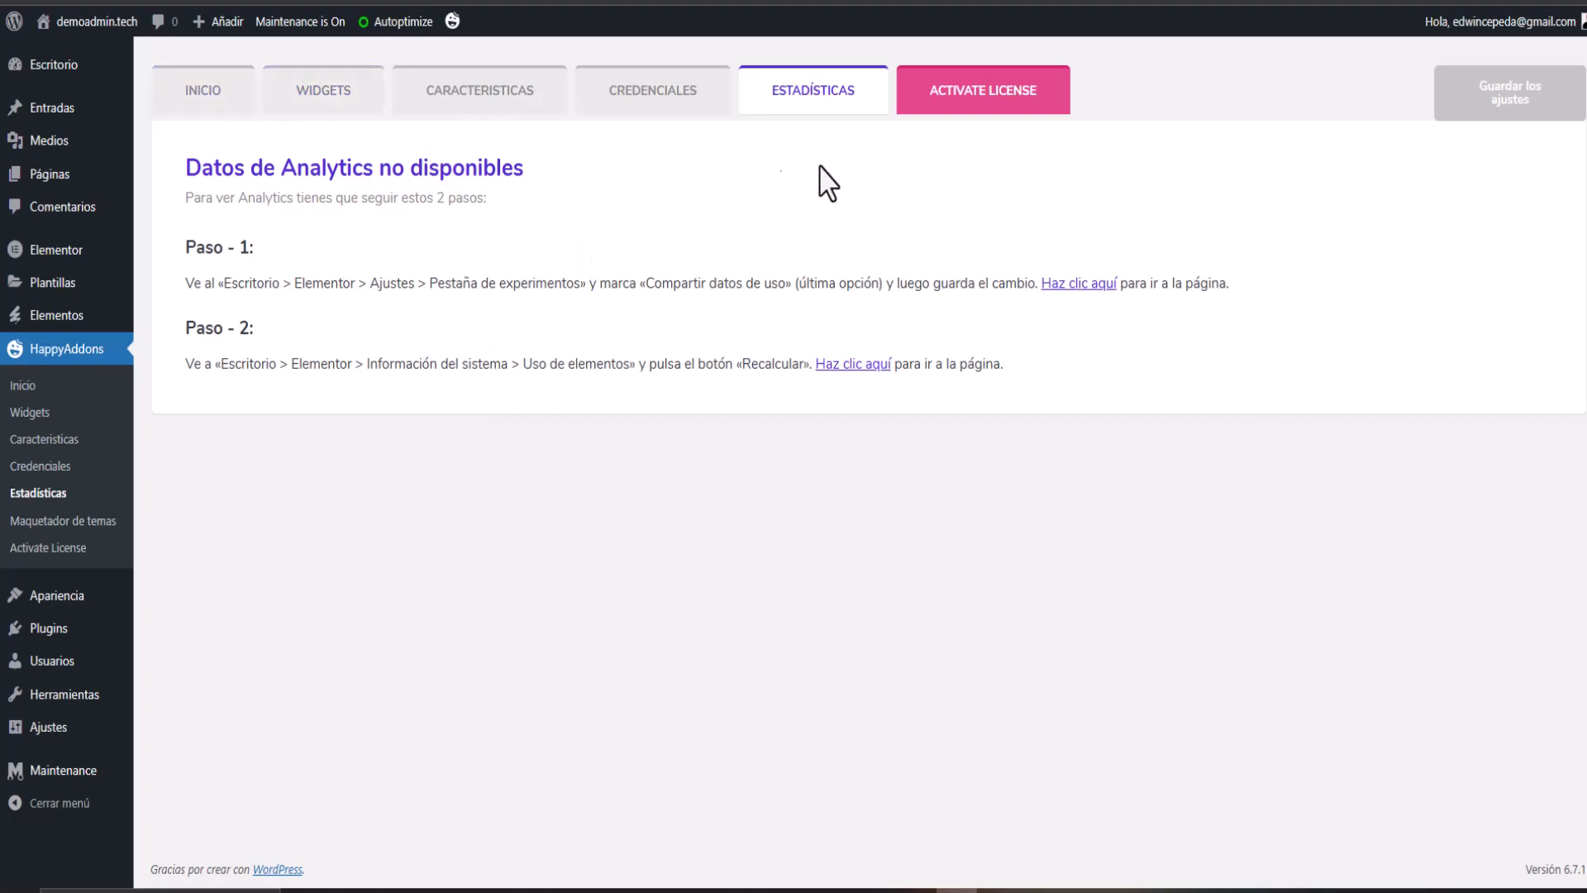
{"action": "left_click", "coordinate": [89, 526]}
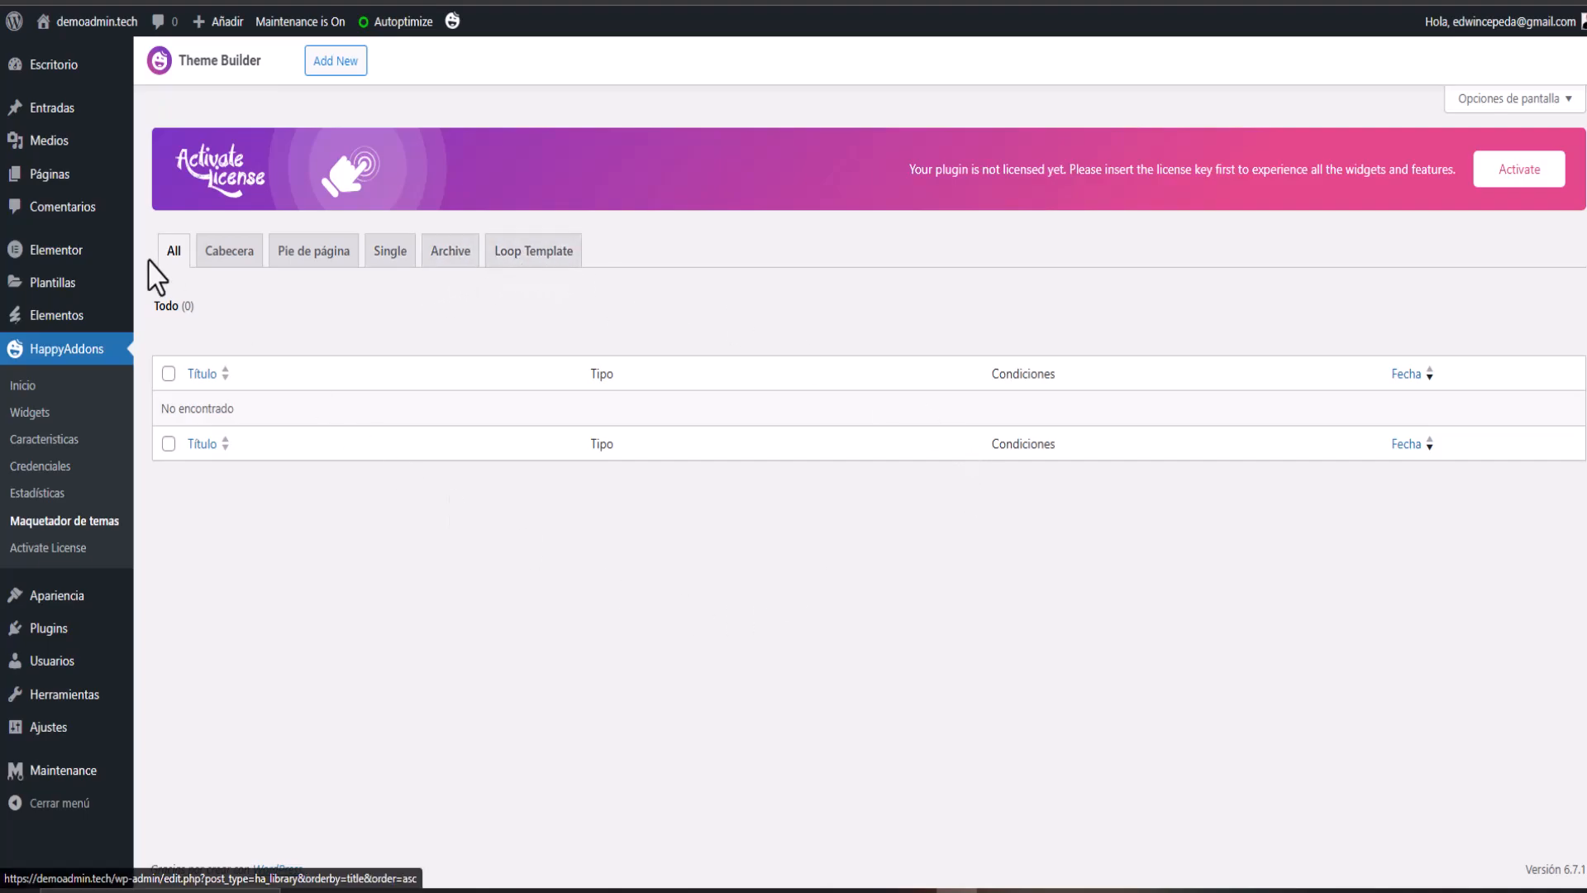
{"action": "left_click", "coordinate": [229, 250]}
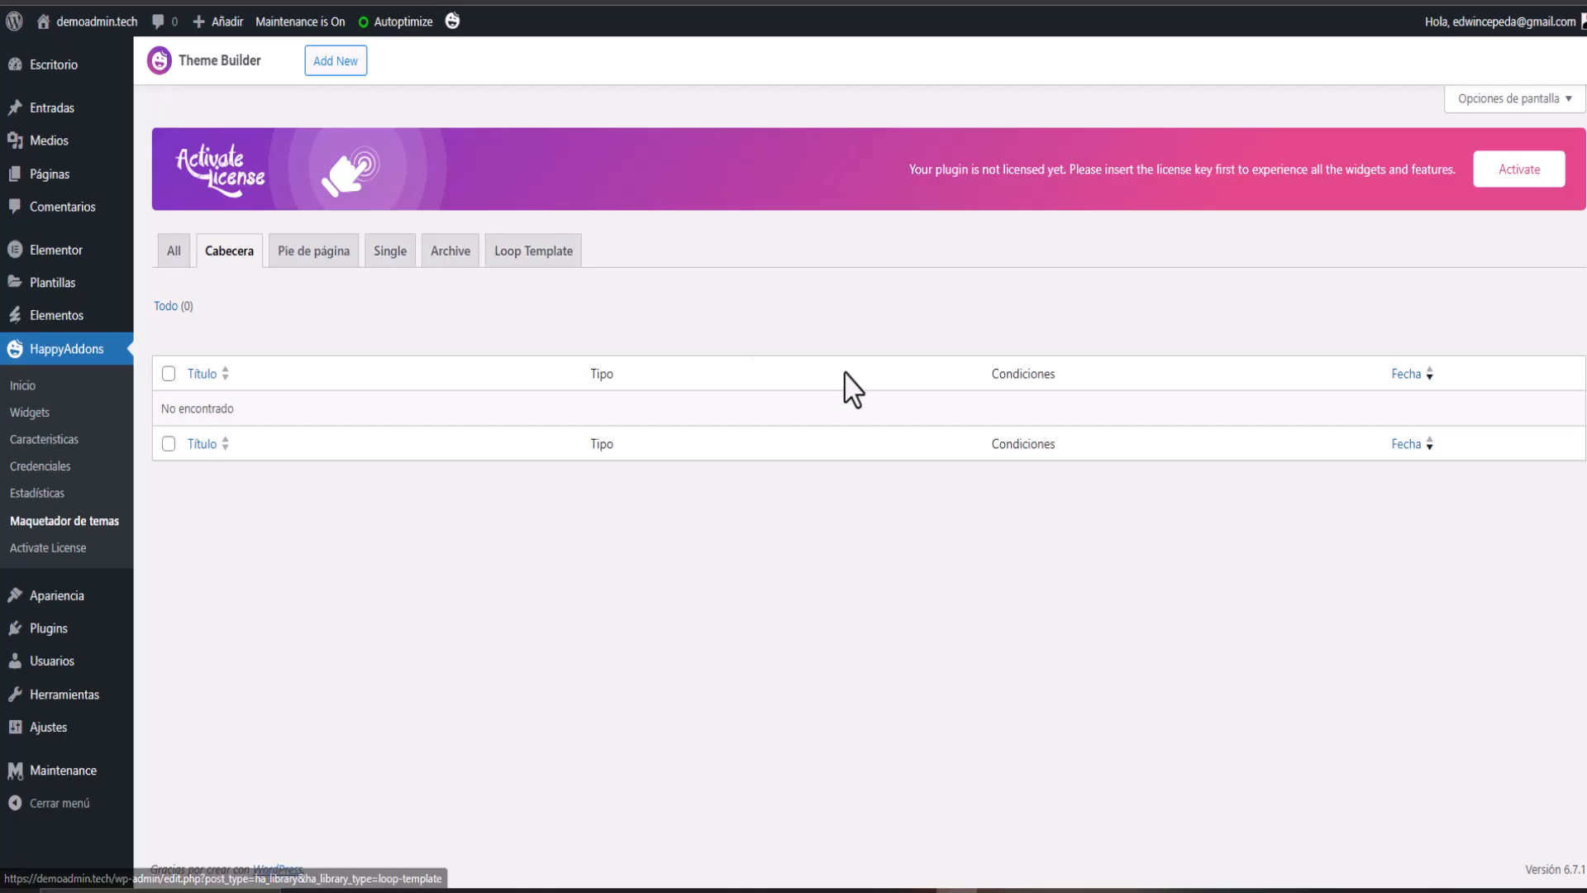
Step: Open the inicio page from the site's page list for editing with Elementor
{"action": "left_click", "coordinate": [51, 203]}
{"action": "mouse_move", "coordinate": [414, 488]}
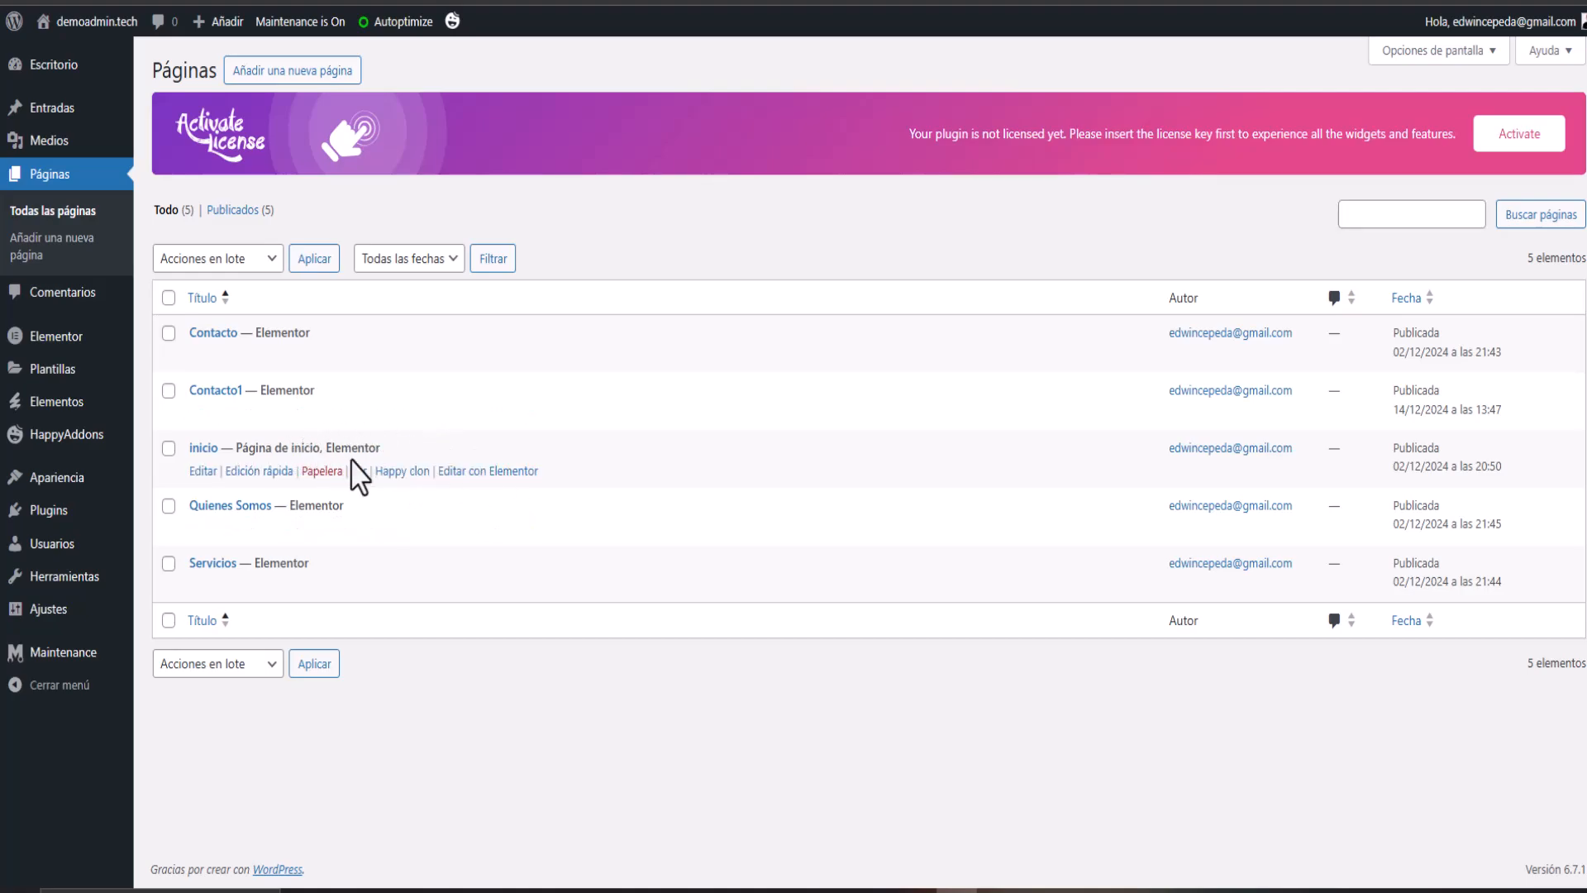
{"action": "left_click", "coordinate": [488, 471]}
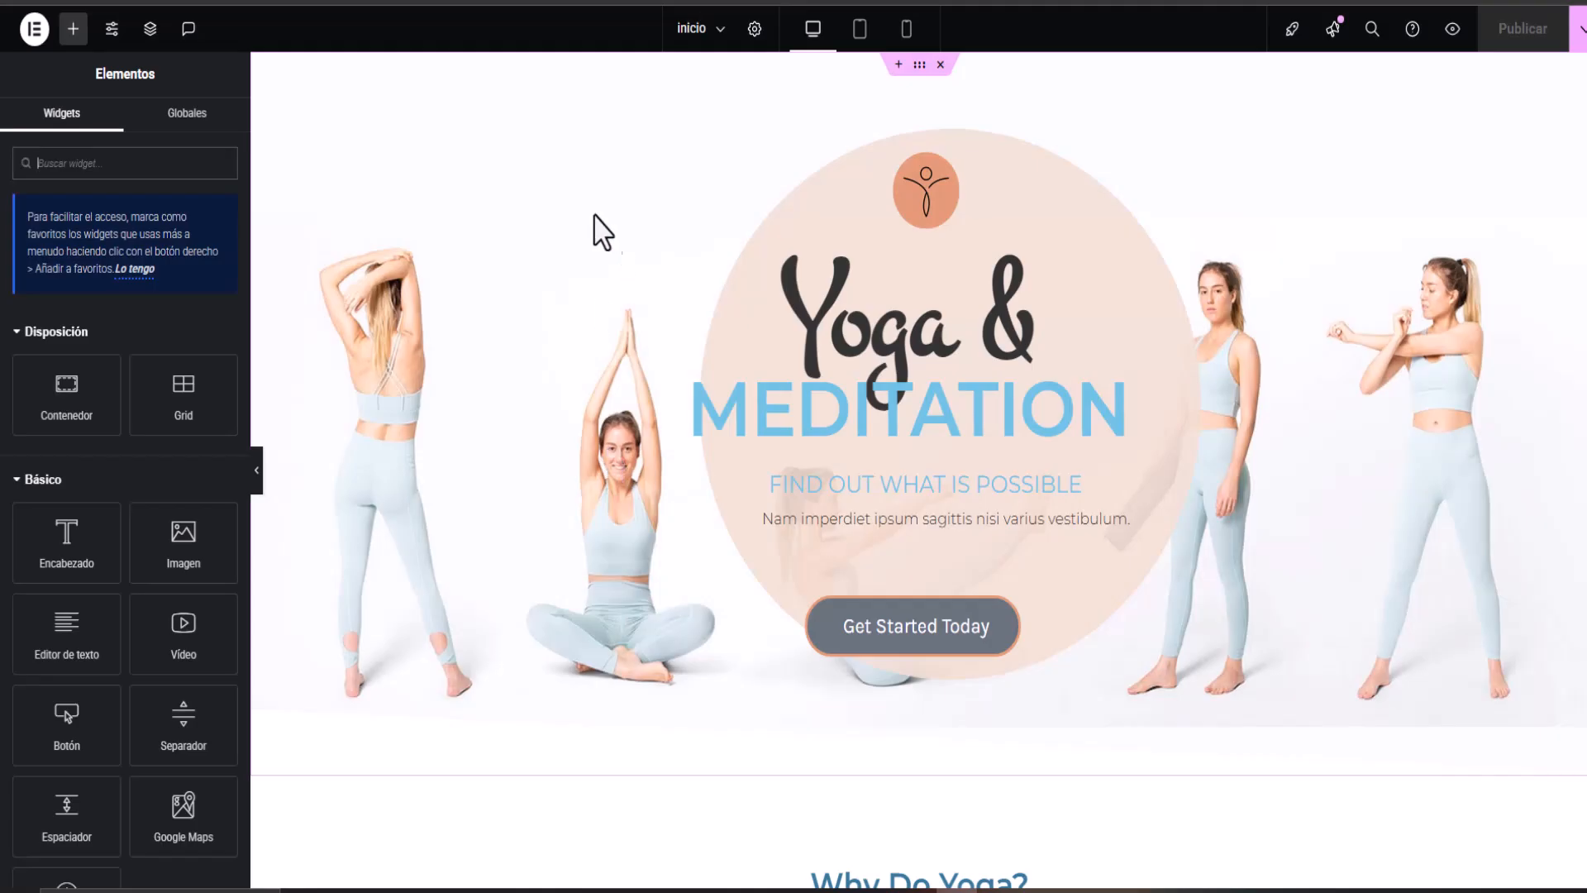
Step: Collapse the Elementor widget categories from Disposición through Individual to reach the Happy Addons category
{"action": "scroll", "coordinate": [67, 377], "scroll_direction": "down", "scroll_amount": 5}
{"action": "scroll", "coordinate": [68, 377], "scroll_direction": "up", "scroll_amount": 5}
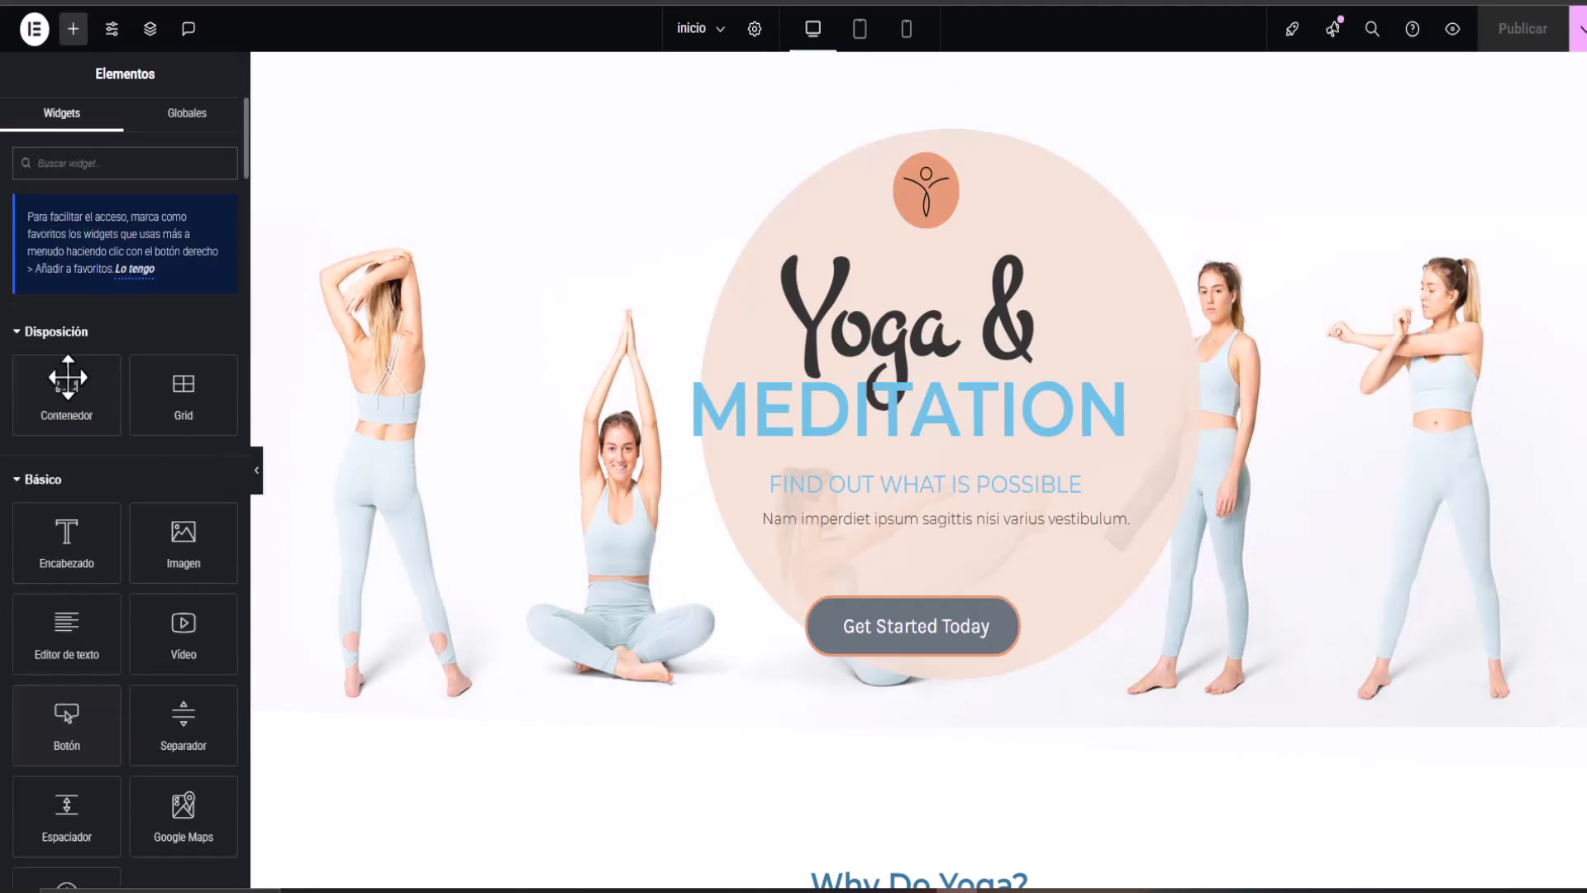
{"action": "left_click", "coordinate": [17, 333]}
{"action": "left_click", "coordinate": [14, 380]}
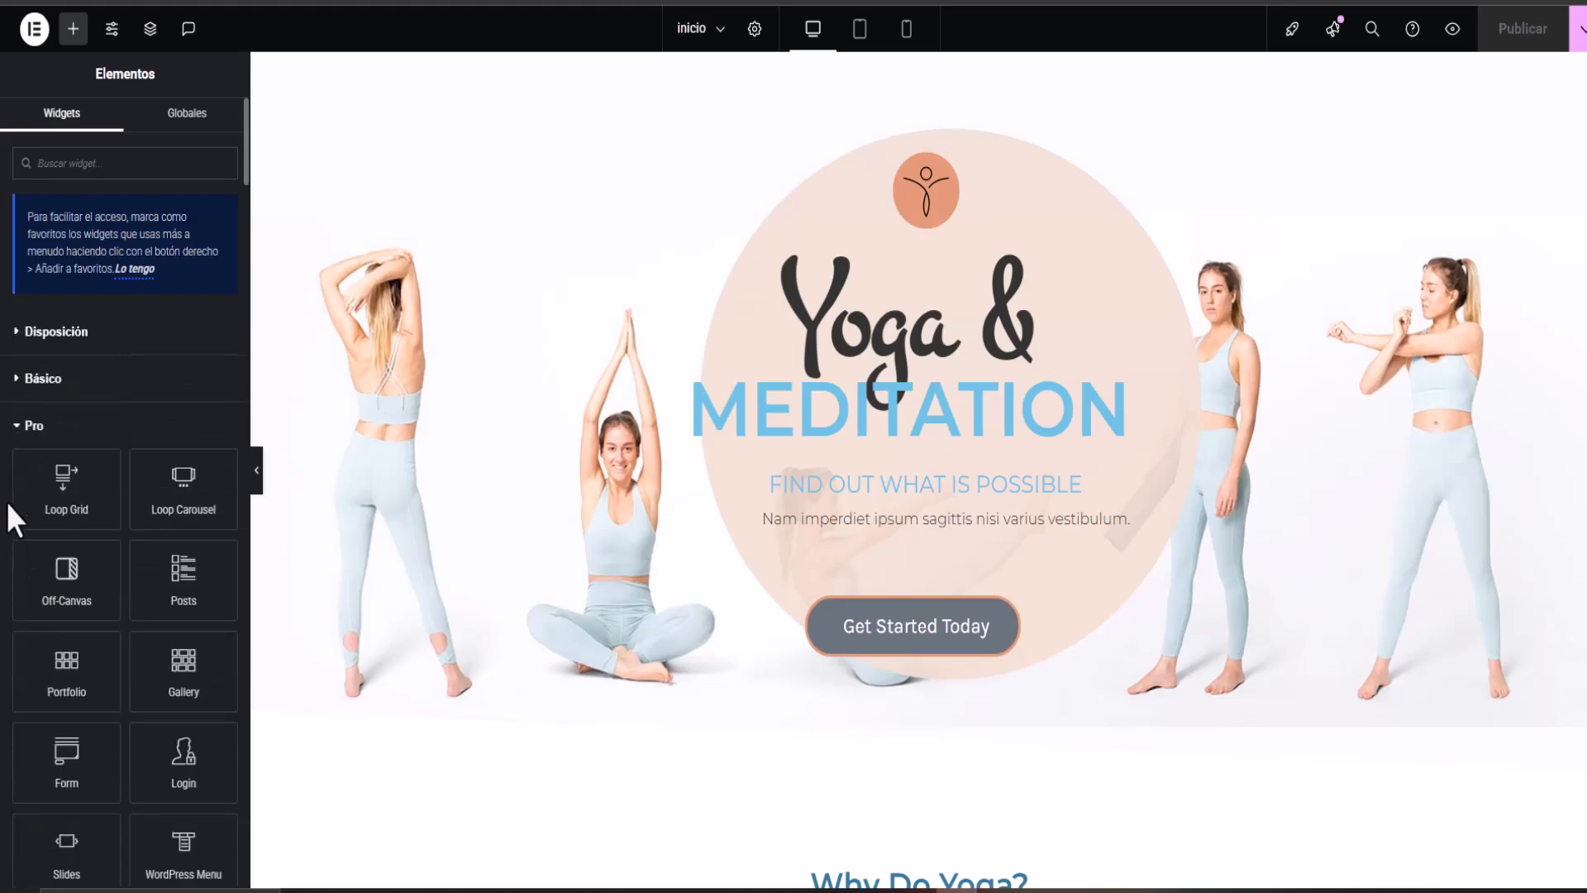
{"action": "left_click", "coordinate": [21, 425]}
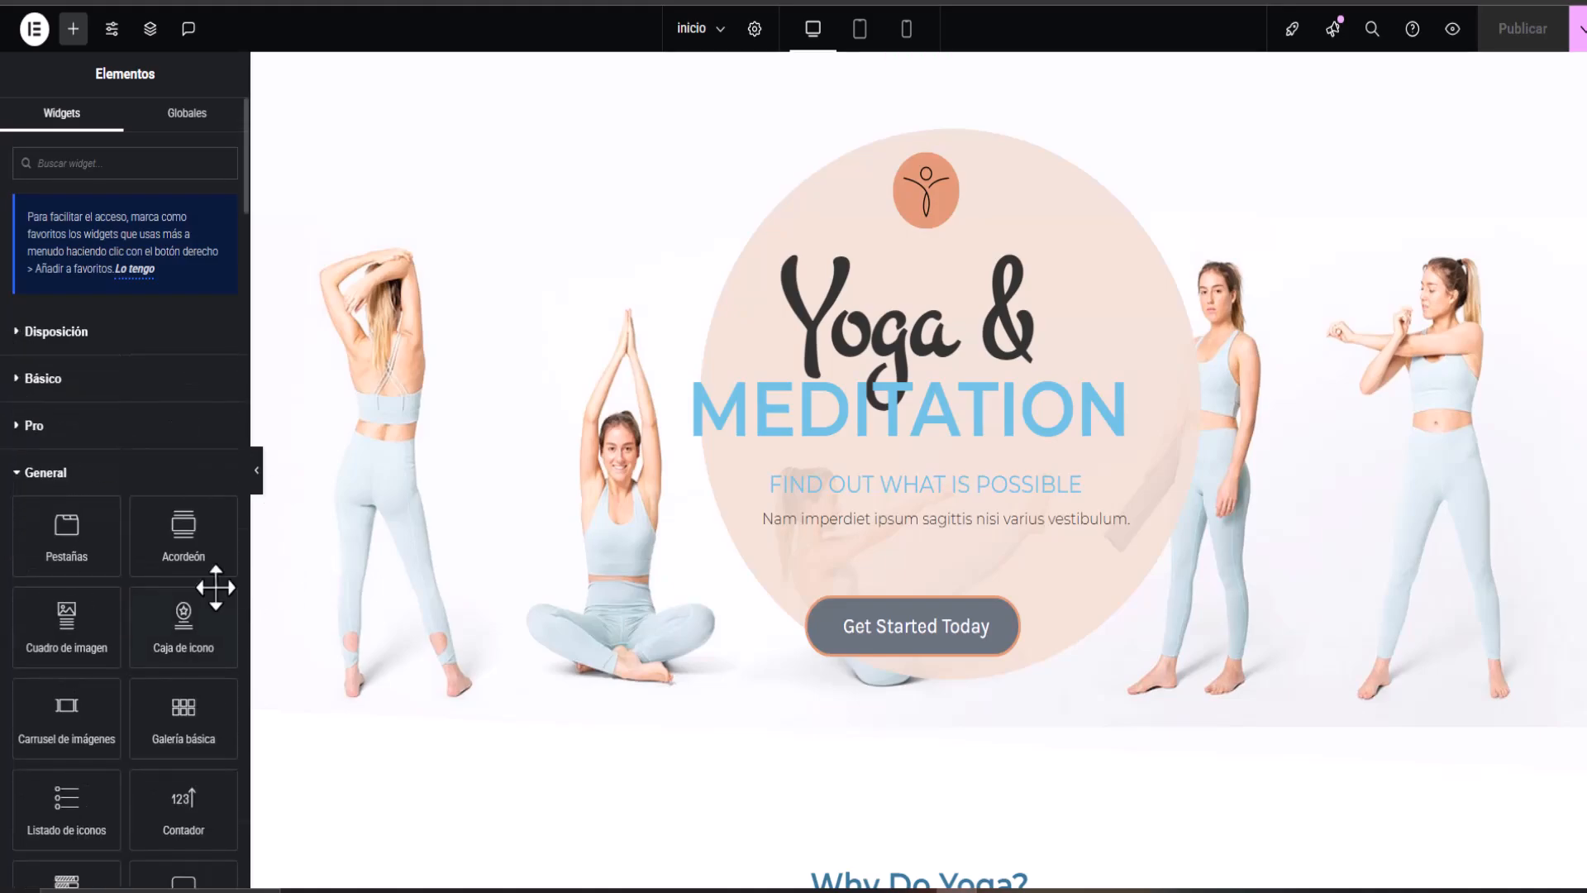
{"action": "left_click", "coordinate": [17, 474]}
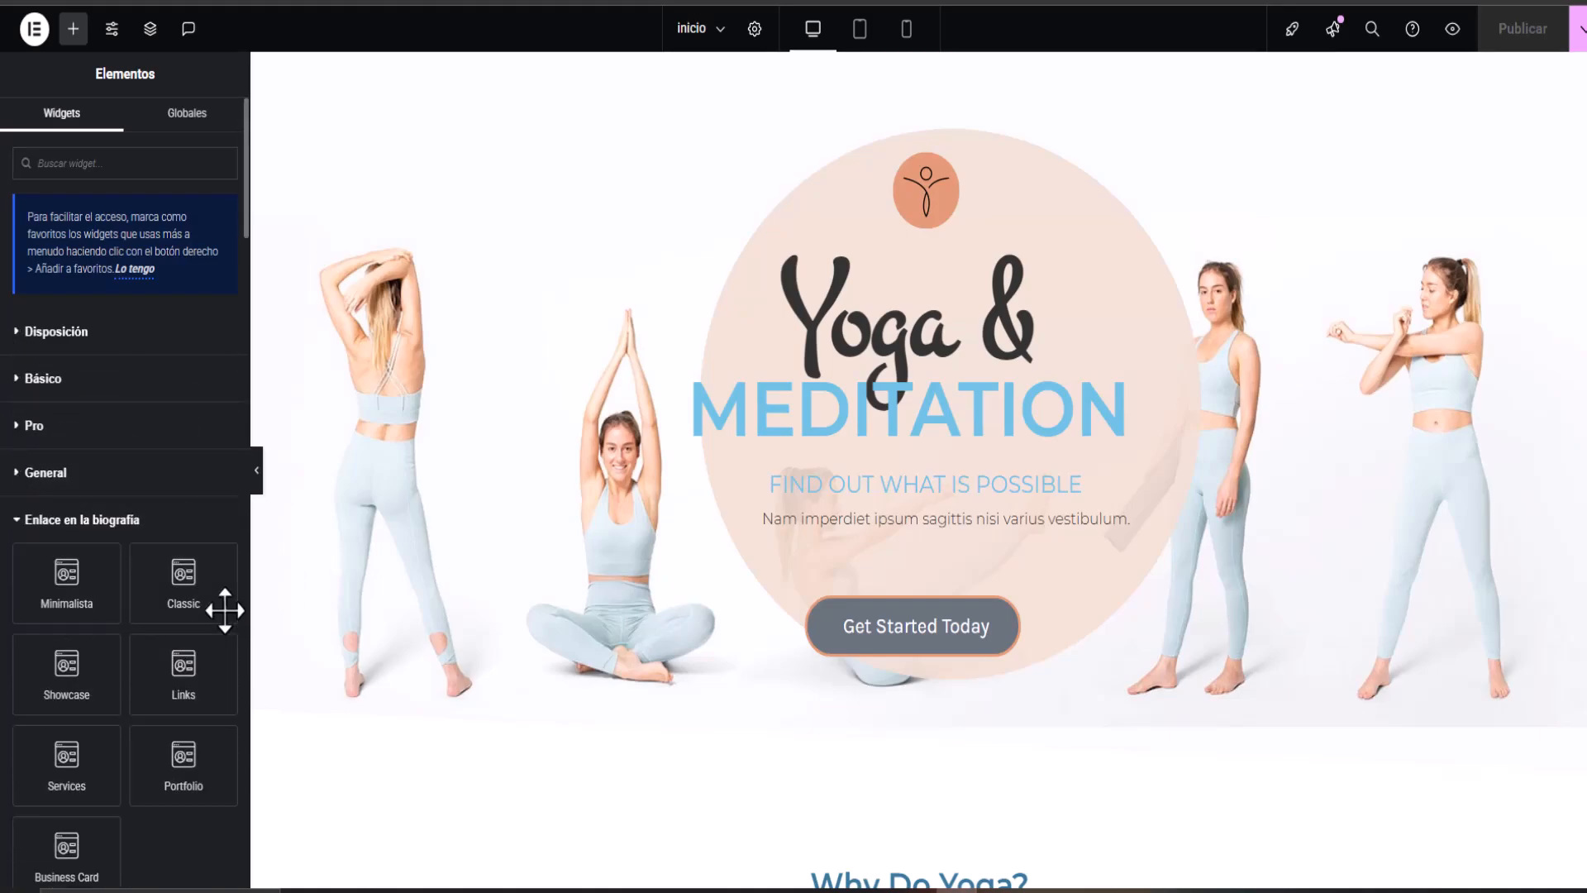
{"action": "left_click", "coordinate": [7, 533]}
{"action": "scroll", "coordinate": [177, 578], "scroll_direction": "down", "scroll_amount": 1}
{"action": "scroll", "coordinate": [177, 585], "scroll_direction": "down", "scroll_amount": 1}
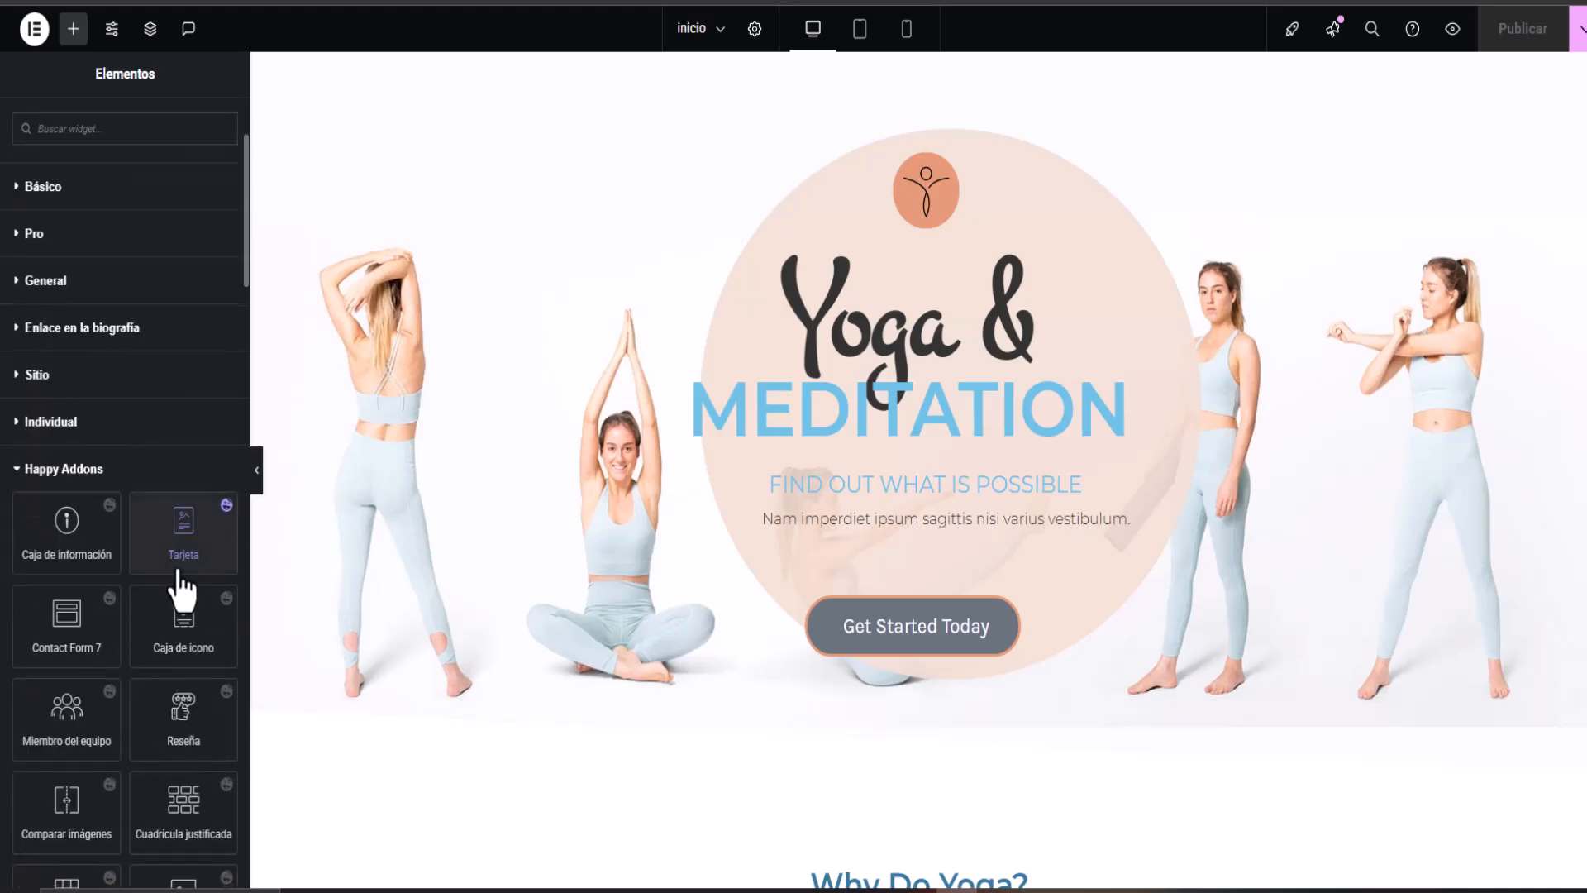
Step: Look through the Happy Addons widgets in the Elementor editor, from Caja de información down to Lordicon and Título de la página
{"action": "scroll", "coordinate": [145, 585], "scroll_direction": "down", "scroll_amount": 1}
{"action": "scroll", "coordinate": [146, 585], "scroll_direction": "down", "scroll_amount": 2}
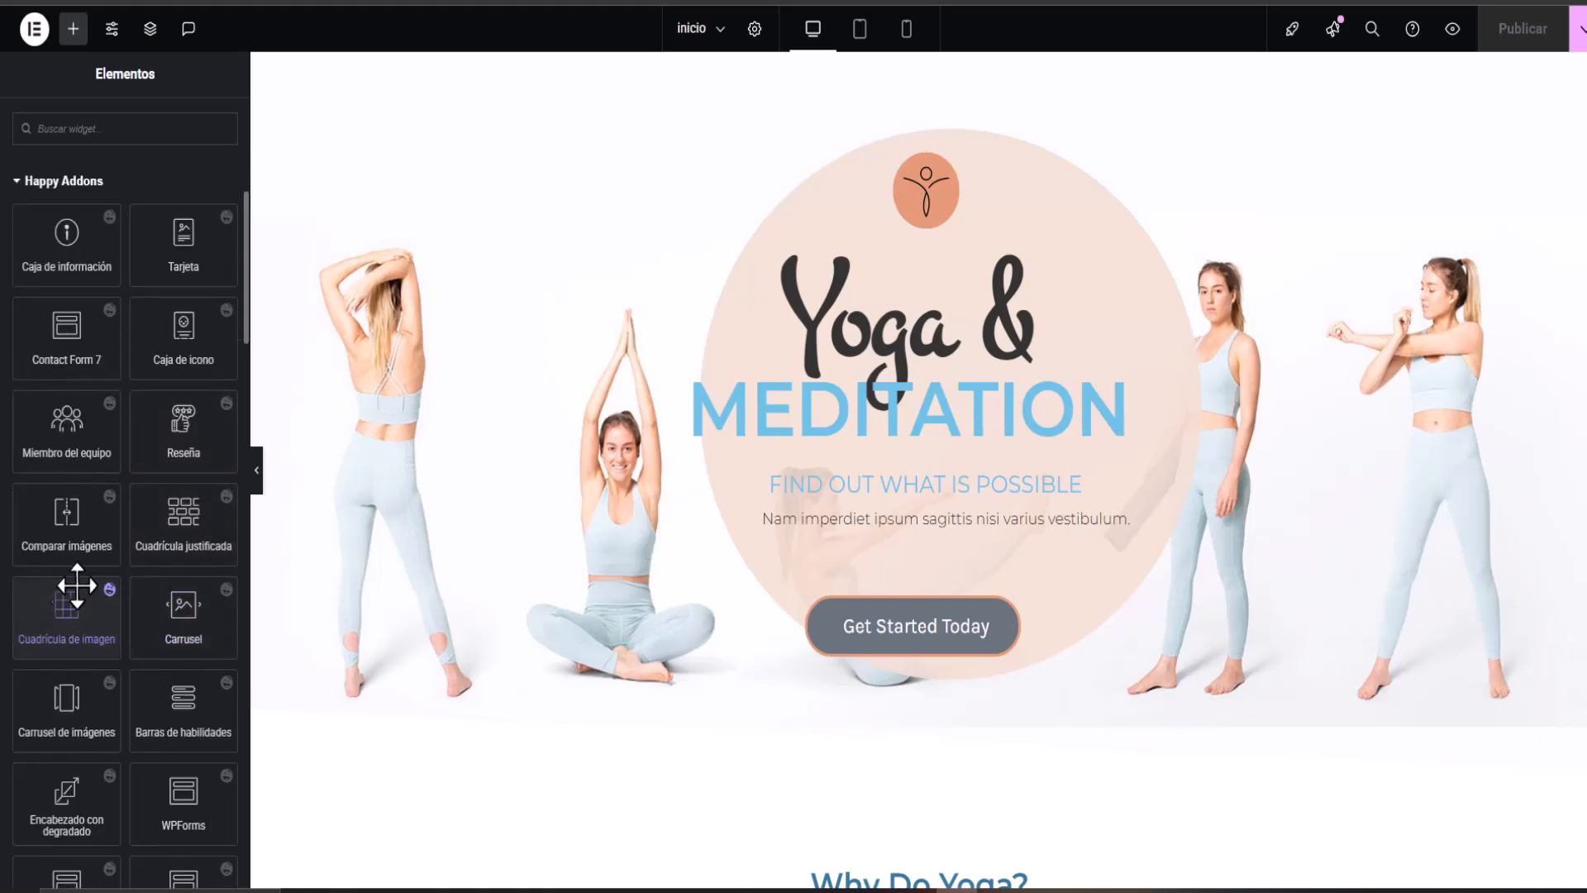
{"action": "scroll", "coordinate": [126, 551], "scroll_direction": "down", "scroll_amount": 2}
{"action": "scroll", "coordinate": [126, 547], "scroll_direction": "down", "scroll_amount": 3}
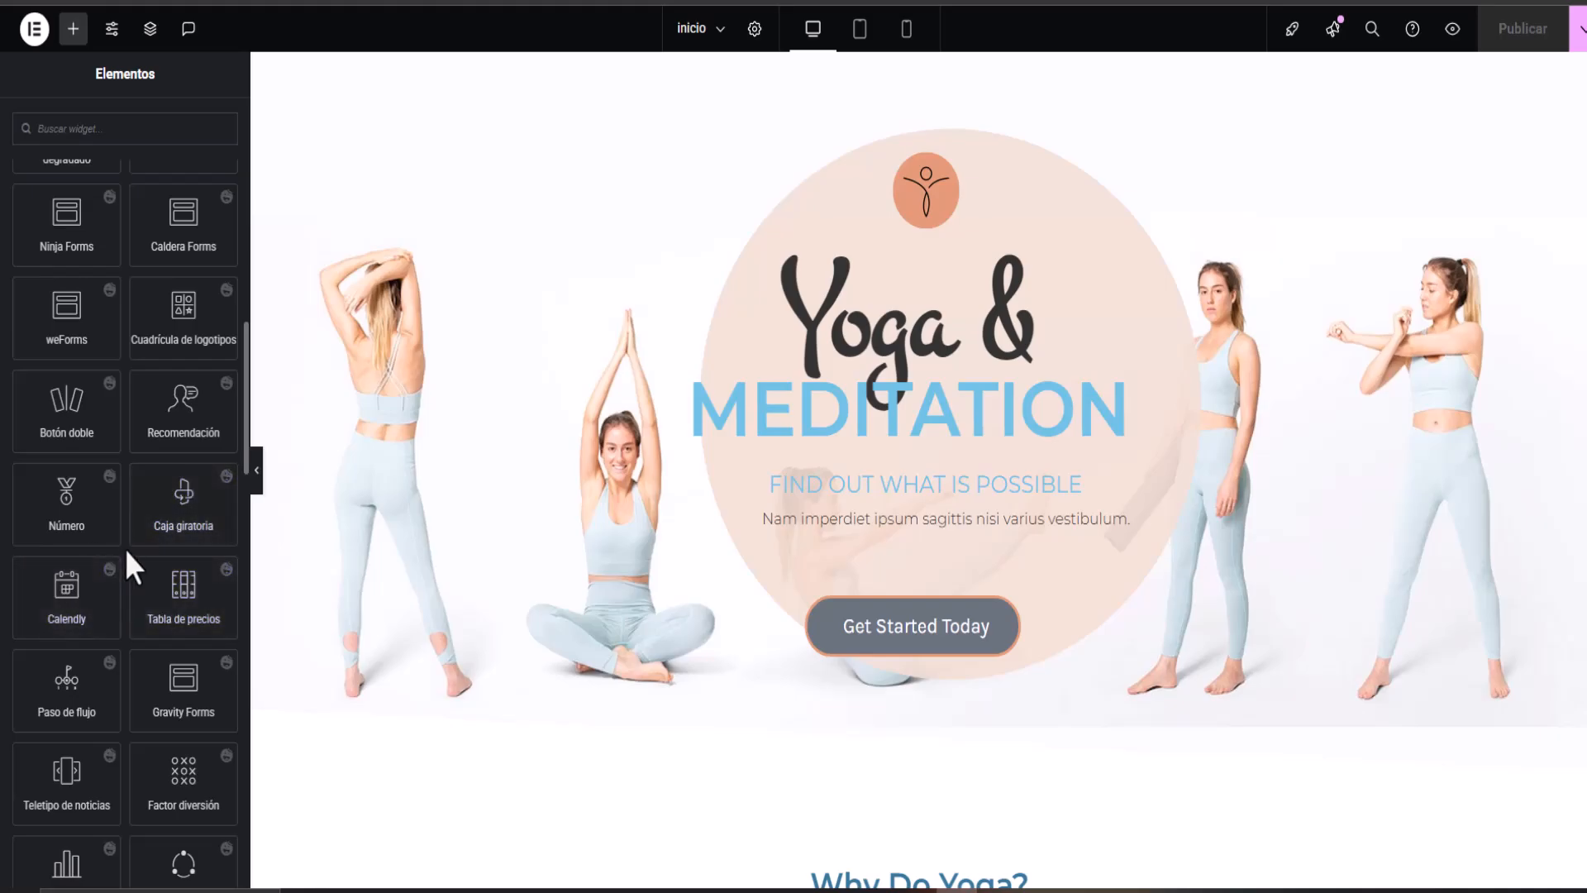
{"action": "scroll", "coordinate": [126, 549], "scroll_direction": "down", "scroll_amount": 4}
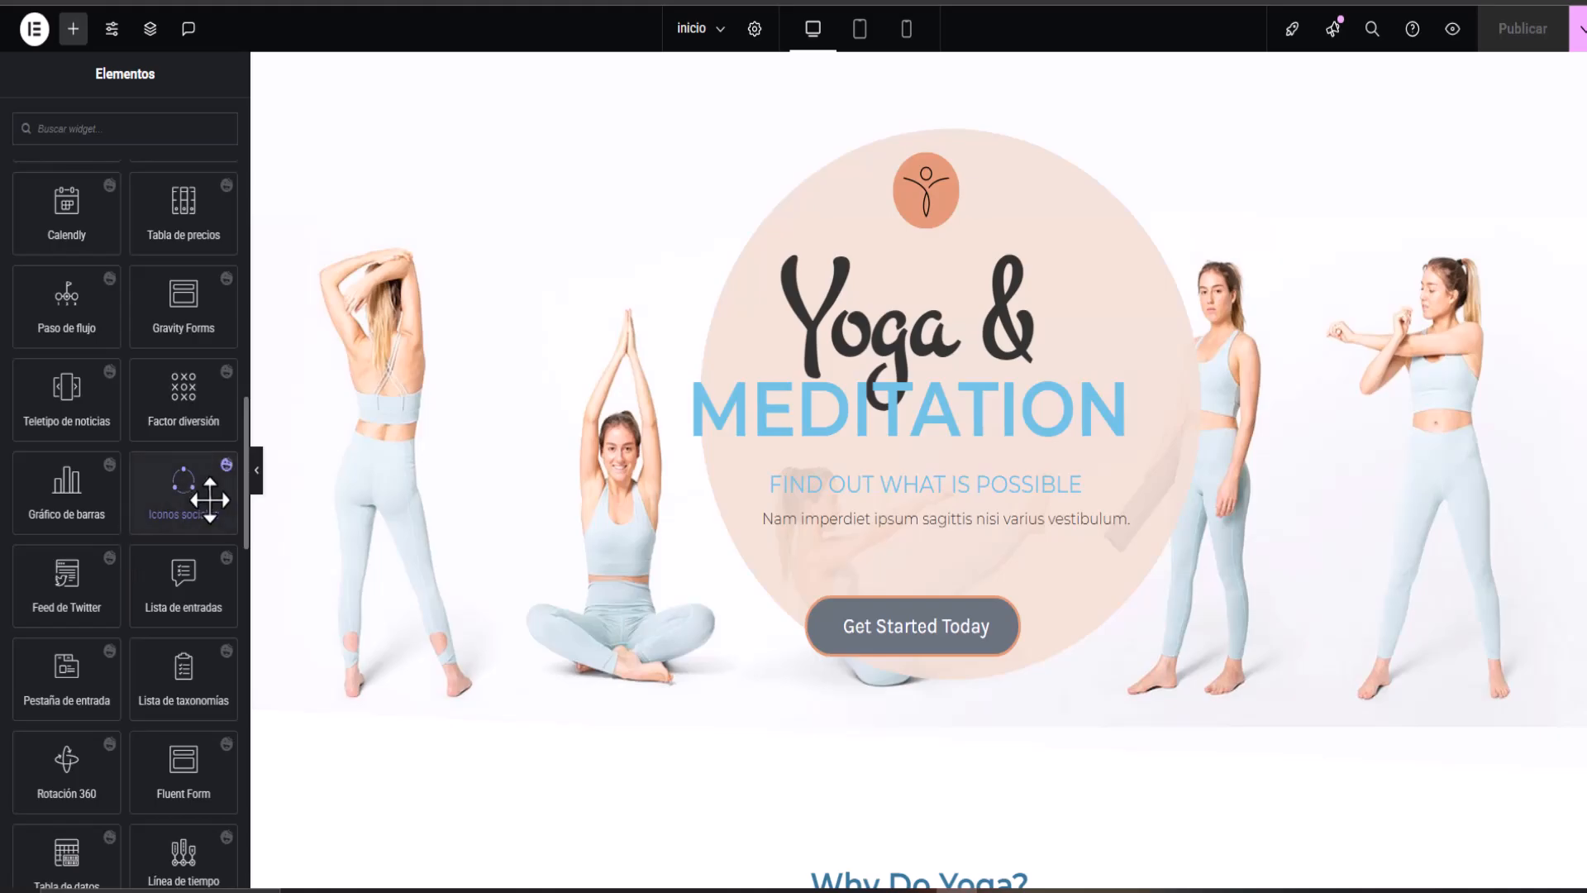
{"action": "scroll", "coordinate": [177, 527], "scroll_direction": "down", "scroll_amount": 7}
{"action": "scroll", "coordinate": [177, 527], "scroll_direction": "down", "scroll_amount": 1}
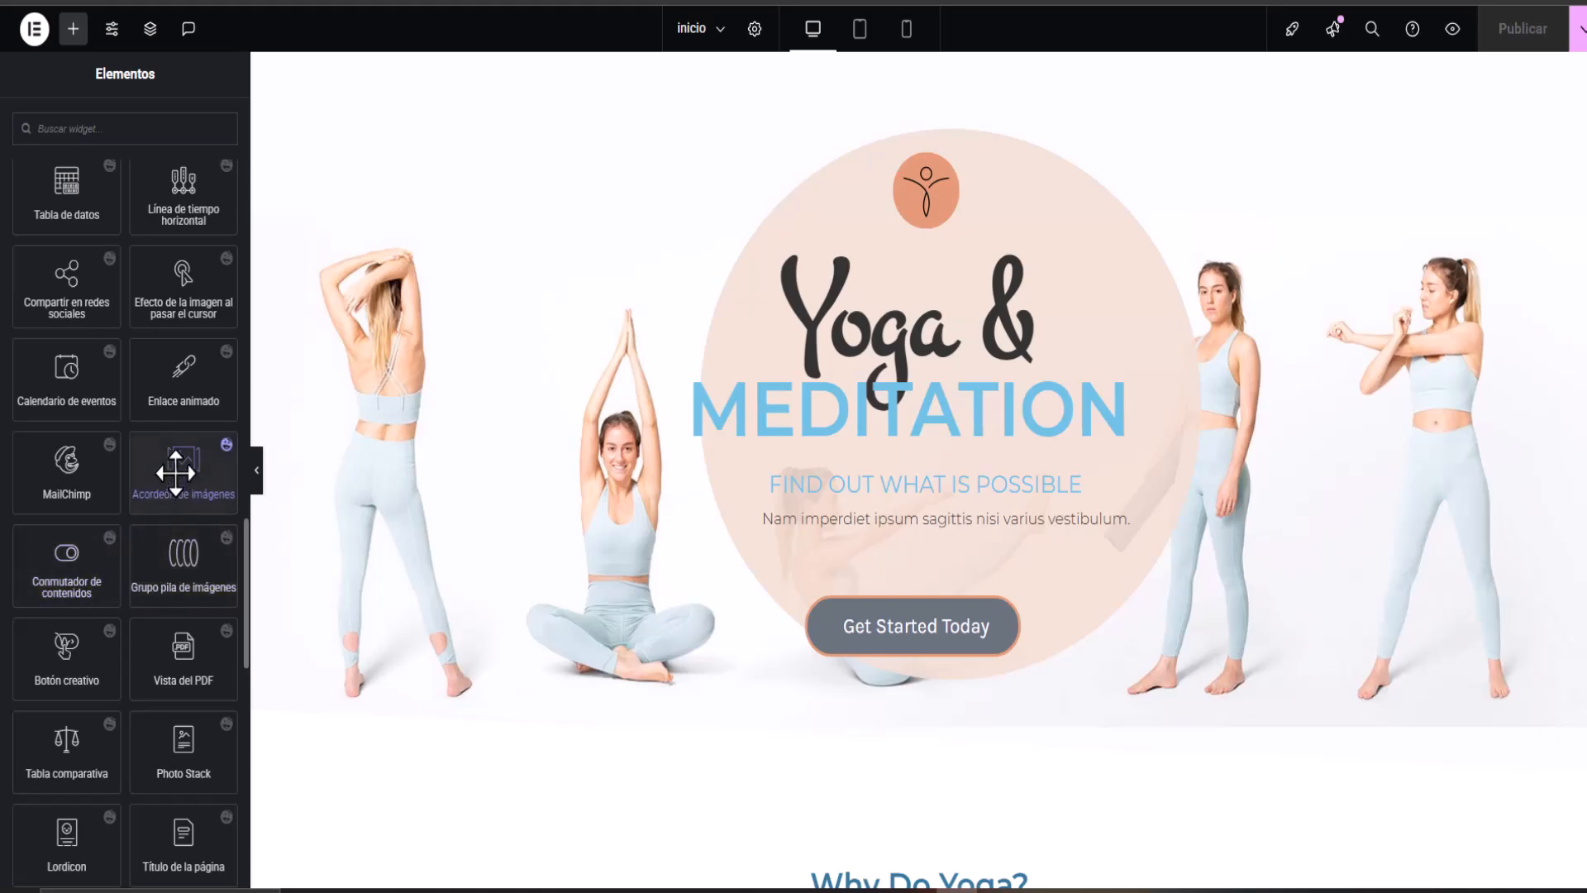
{"action": "mouse_move", "coordinate": [175, 473]}
{"action": "left_mouse_down"}
{"action": "mouse_move", "coordinate": [620, 779]}
{"action": "mouse_move", "coordinate": [915, 655]}
{"action": "mouse_move", "coordinate": [836, 716]}
{"action": "mouse_move", "coordinate": [186, 465]}
{"action": "left_mouse_up"}
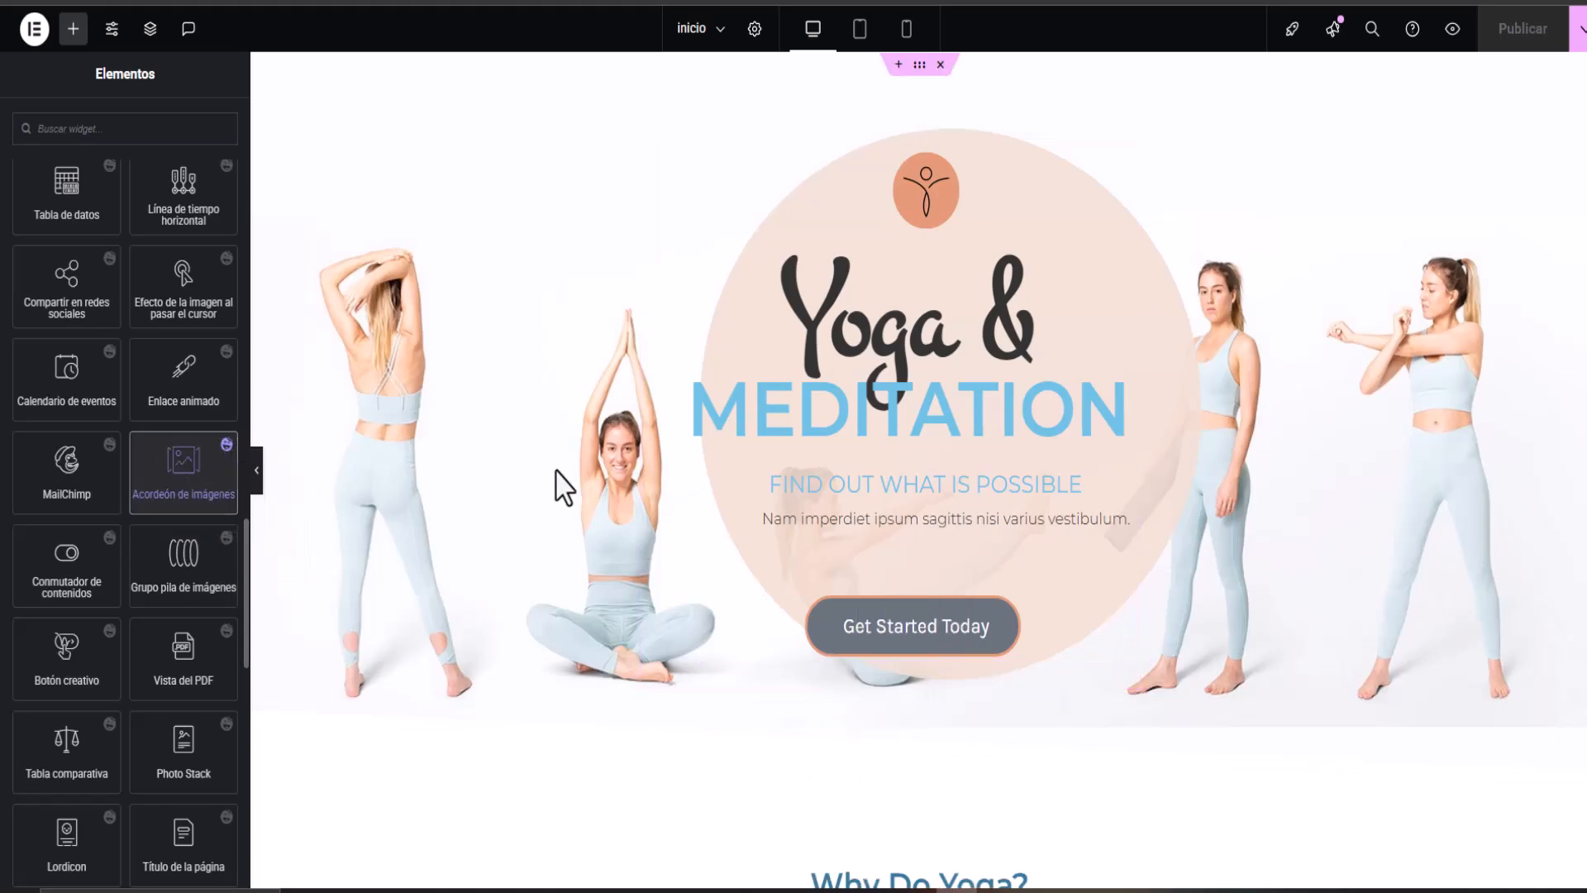
Step: Add the Acordeón de imágenes widget to the empty area at the end of the inicio page
{"action": "scroll", "coordinate": [949, 567], "scroll_direction": "down", "scroll_amount": 20}
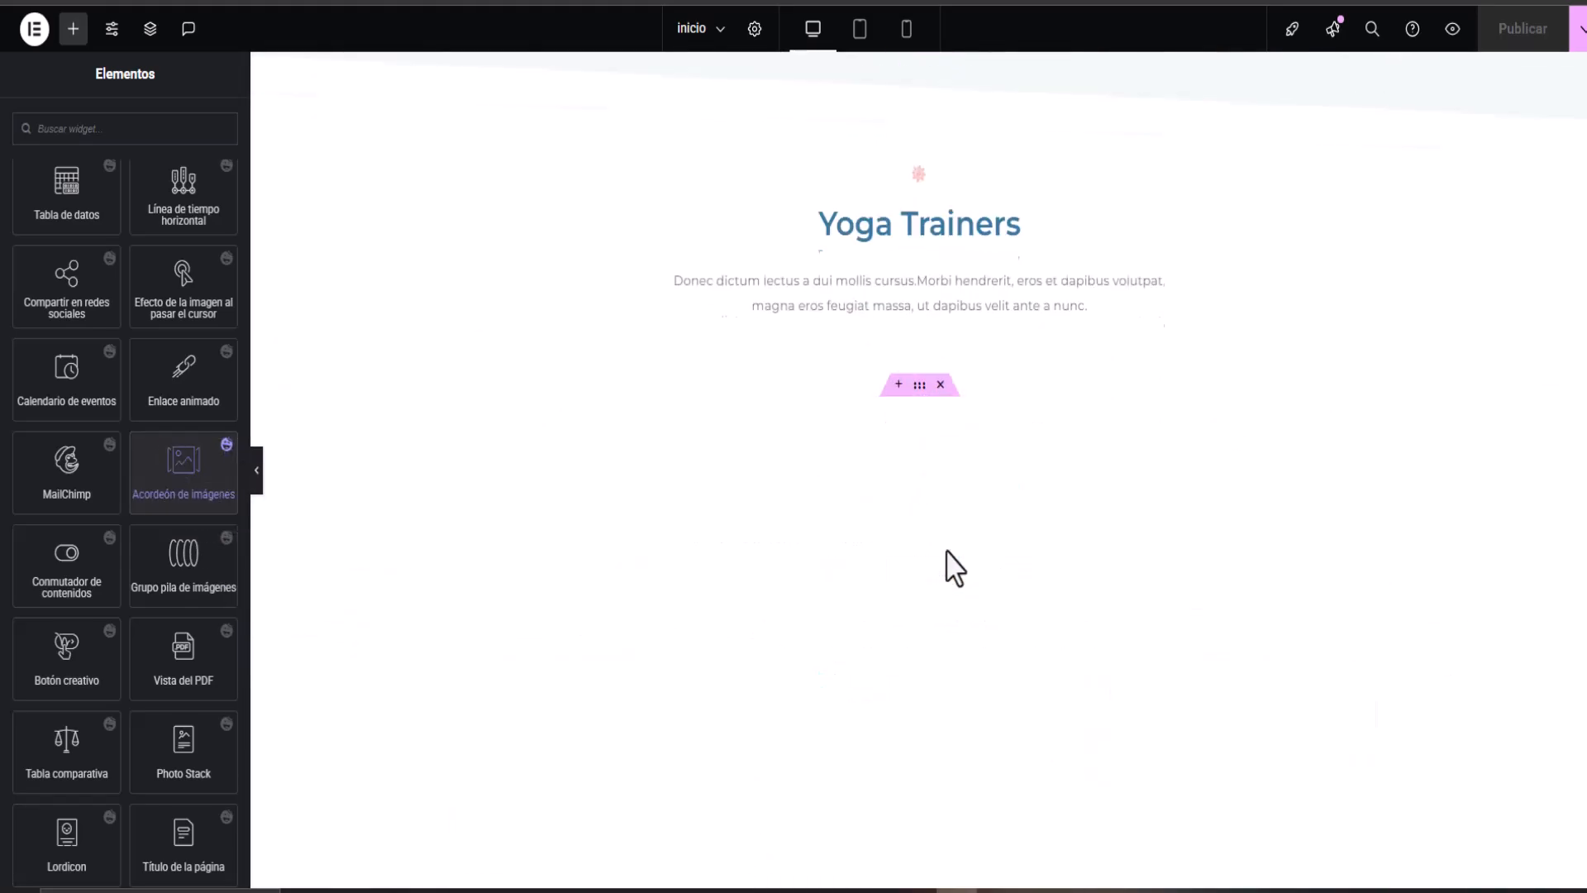
{"action": "scroll", "coordinate": [949, 558], "scroll_direction": "down", "scroll_amount": 12}
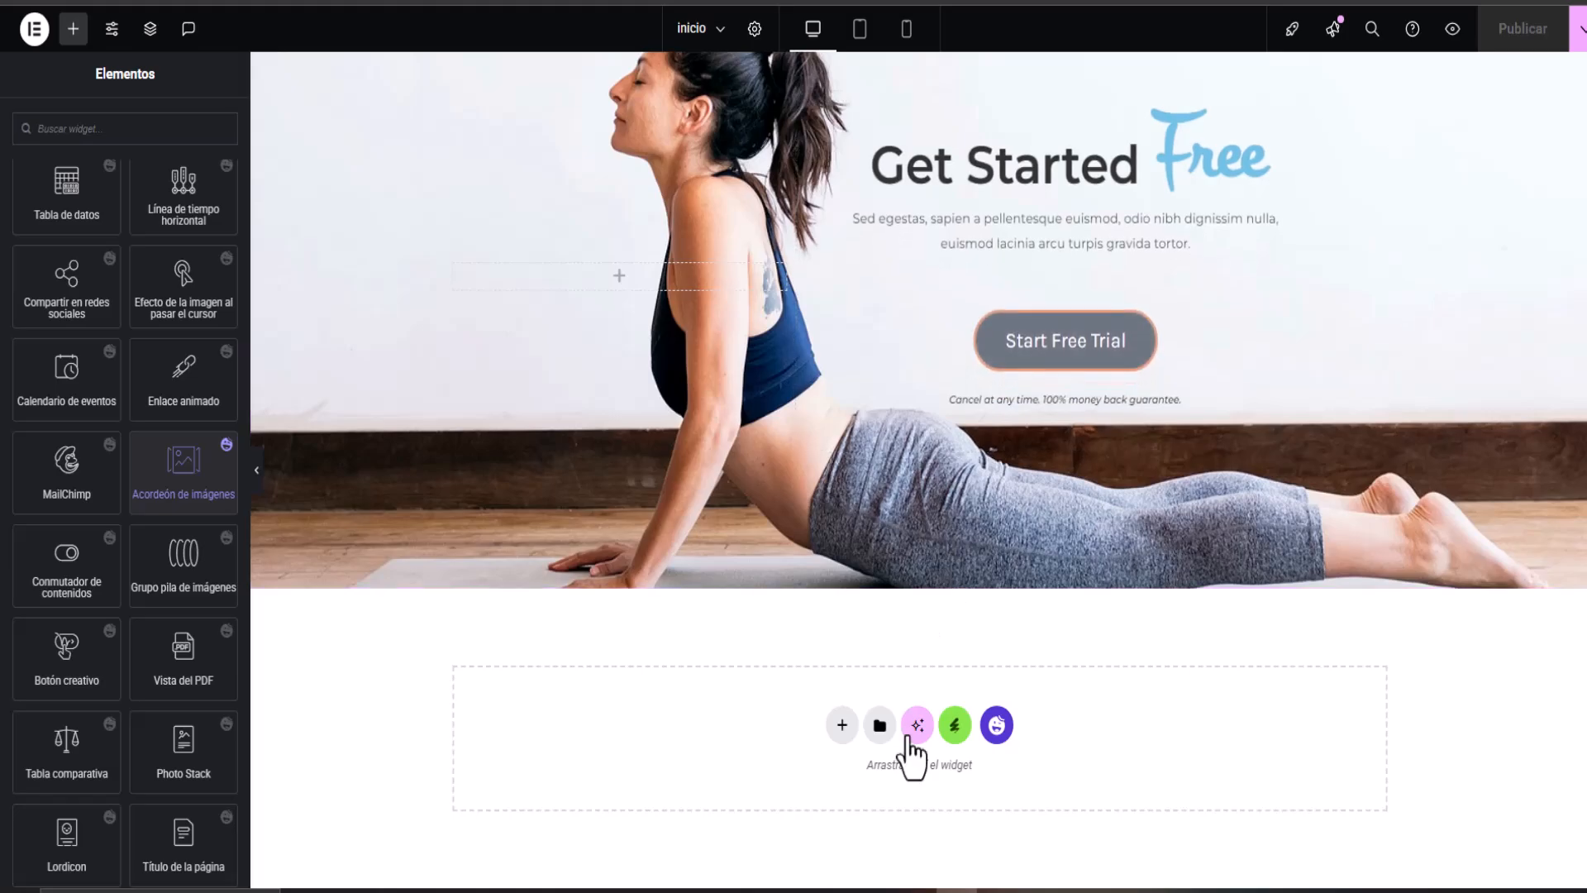
{"action": "left_click_drag", "start_coordinate": [176, 468], "coordinate": [746, 748]}
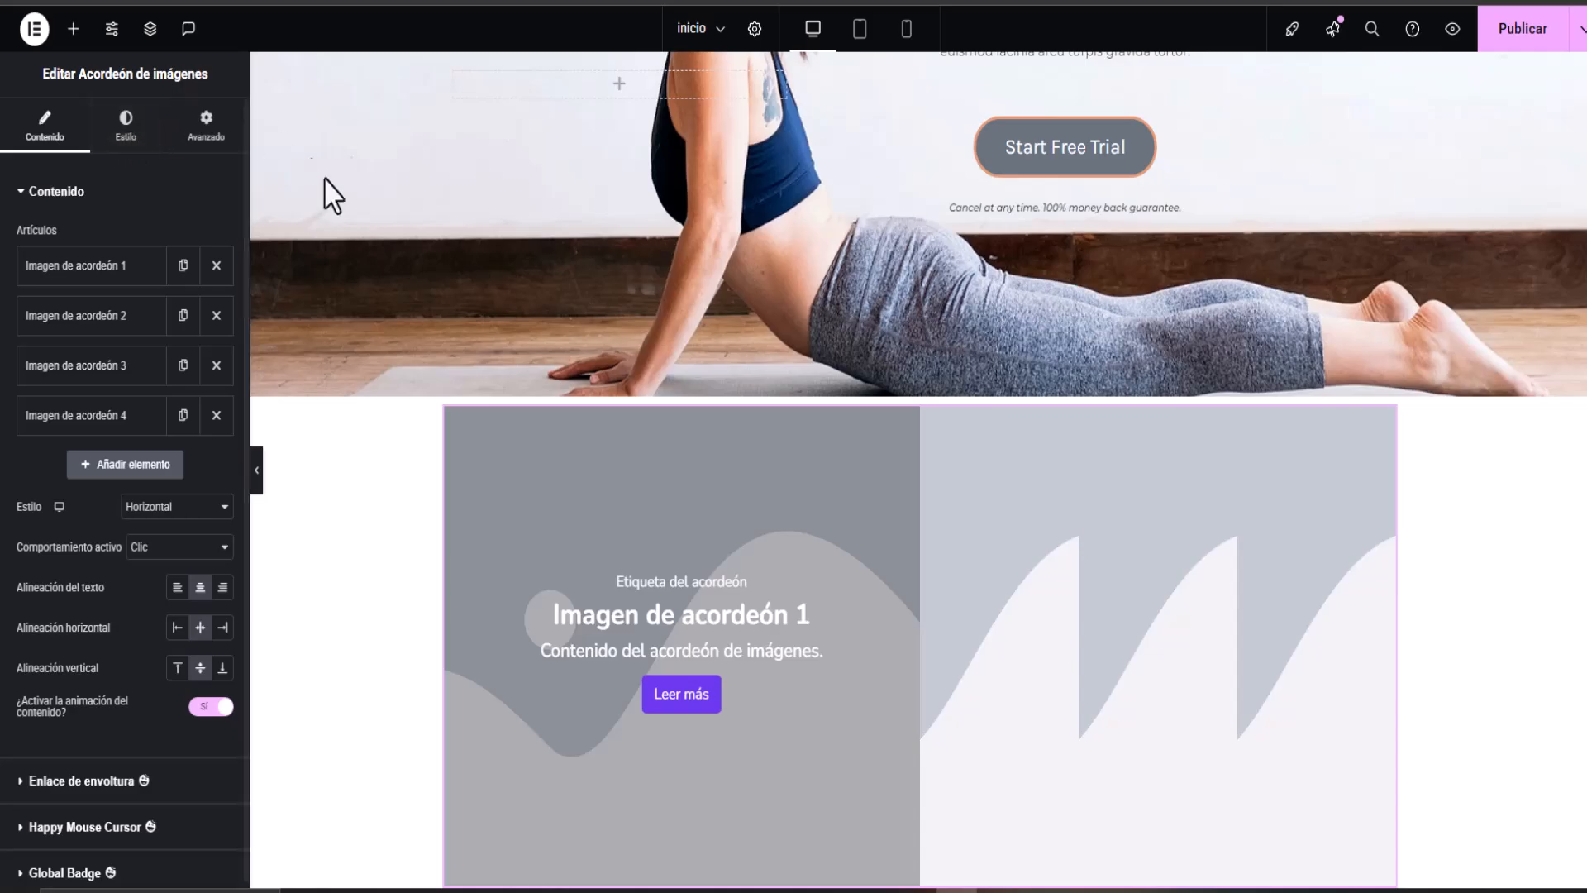
Step: Set the image of Imagen de acordeón 1 to the media library photo of the woman with raised arms
{"action": "left_click", "coordinate": [64, 266]}
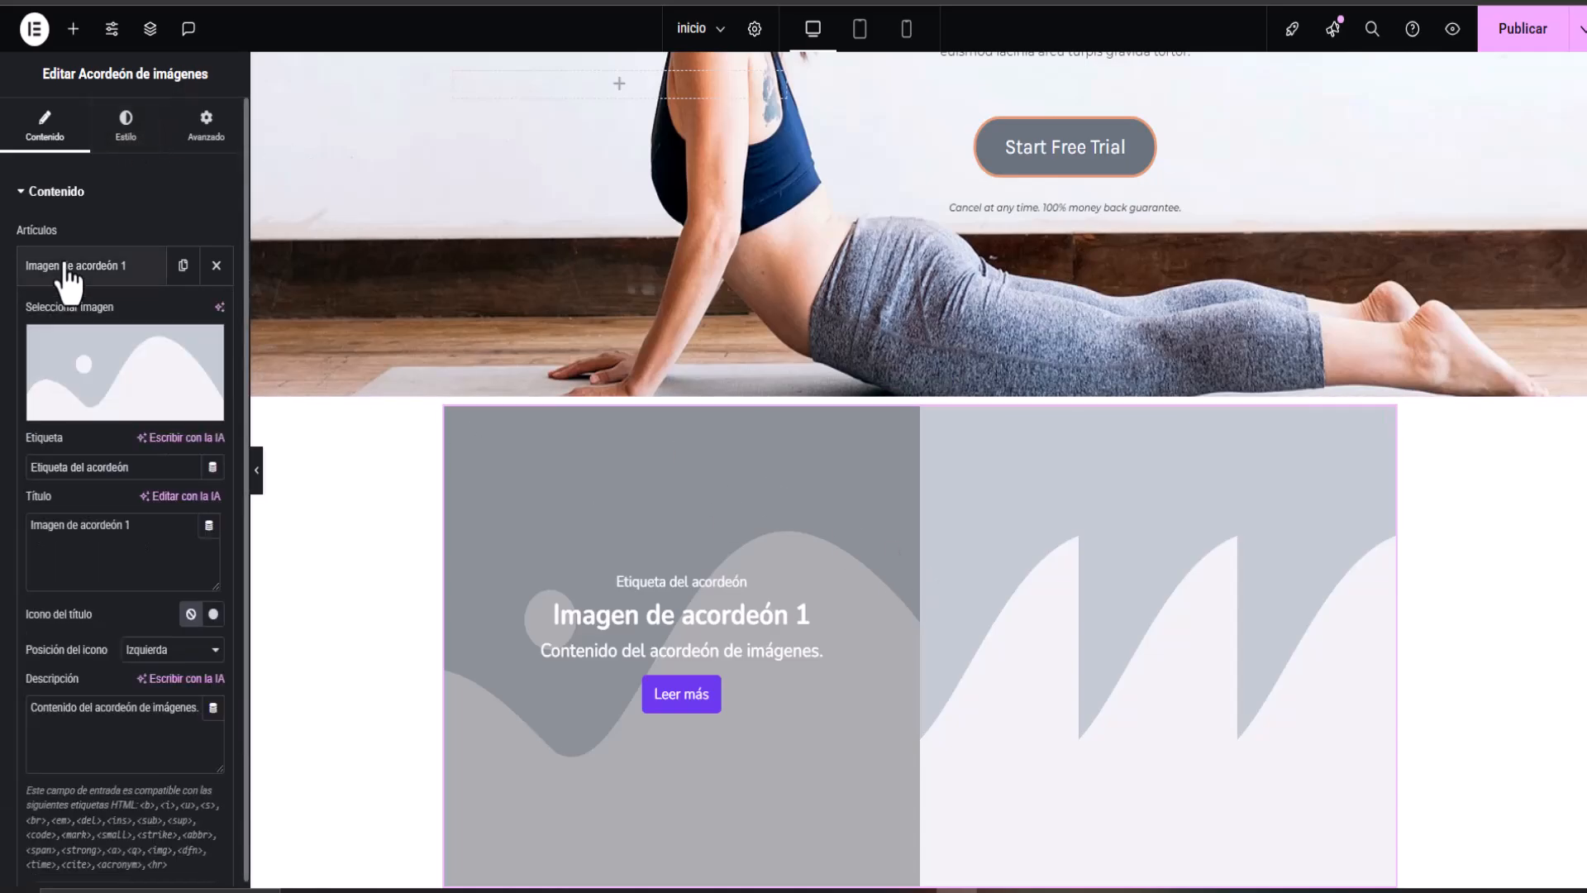
{"action": "left_click", "coordinate": [86, 361]}
{"action": "left_click", "coordinate": [506, 281]}
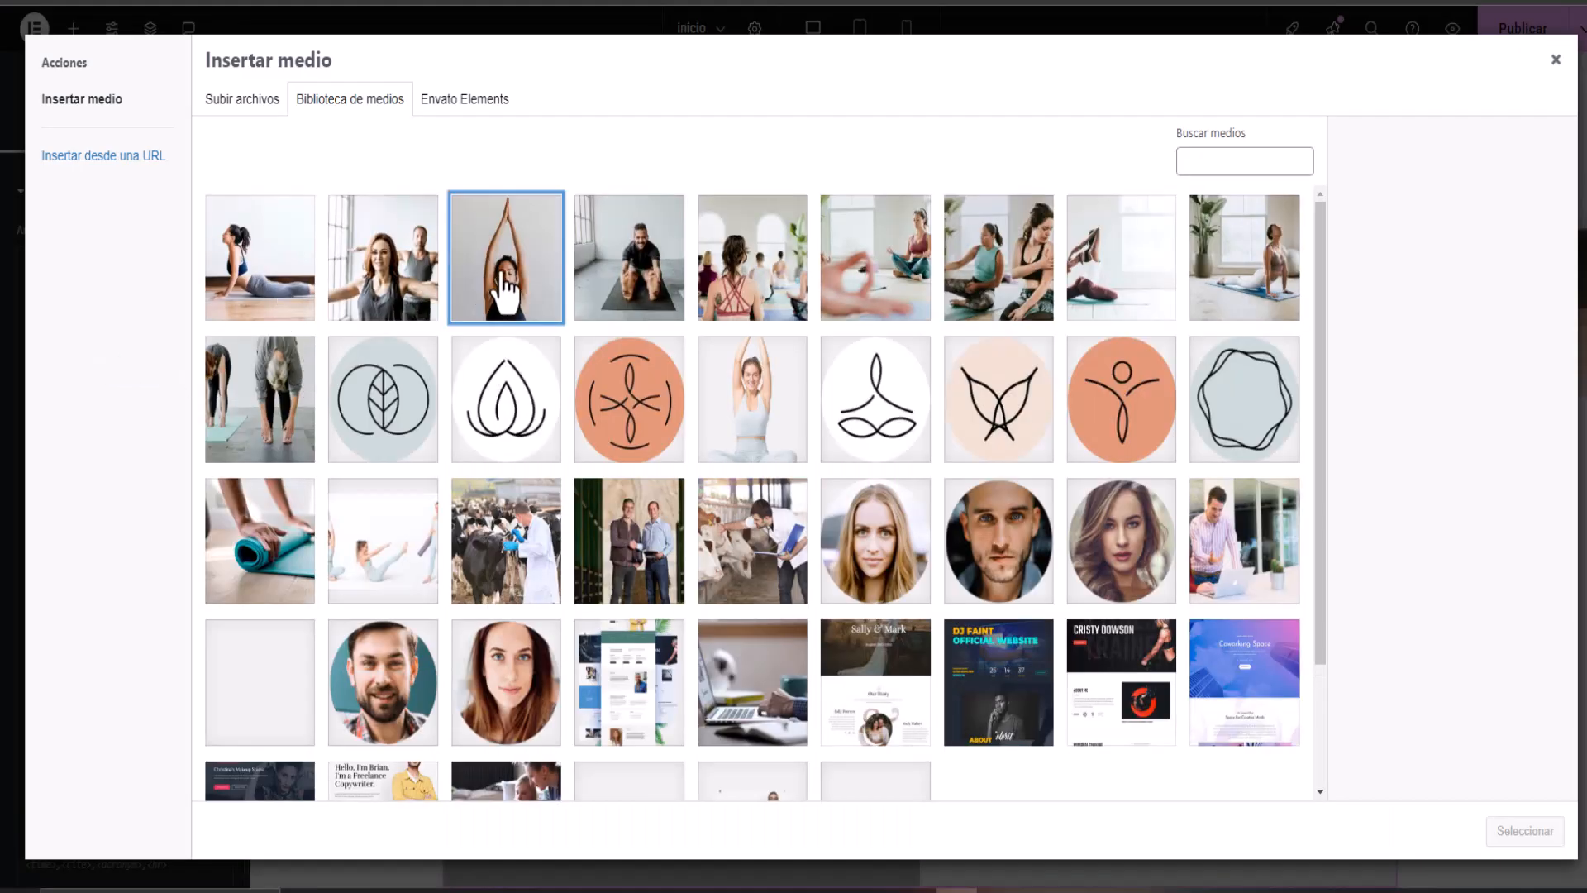
{"action": "left_click", "coordinate": [1523, 831]}
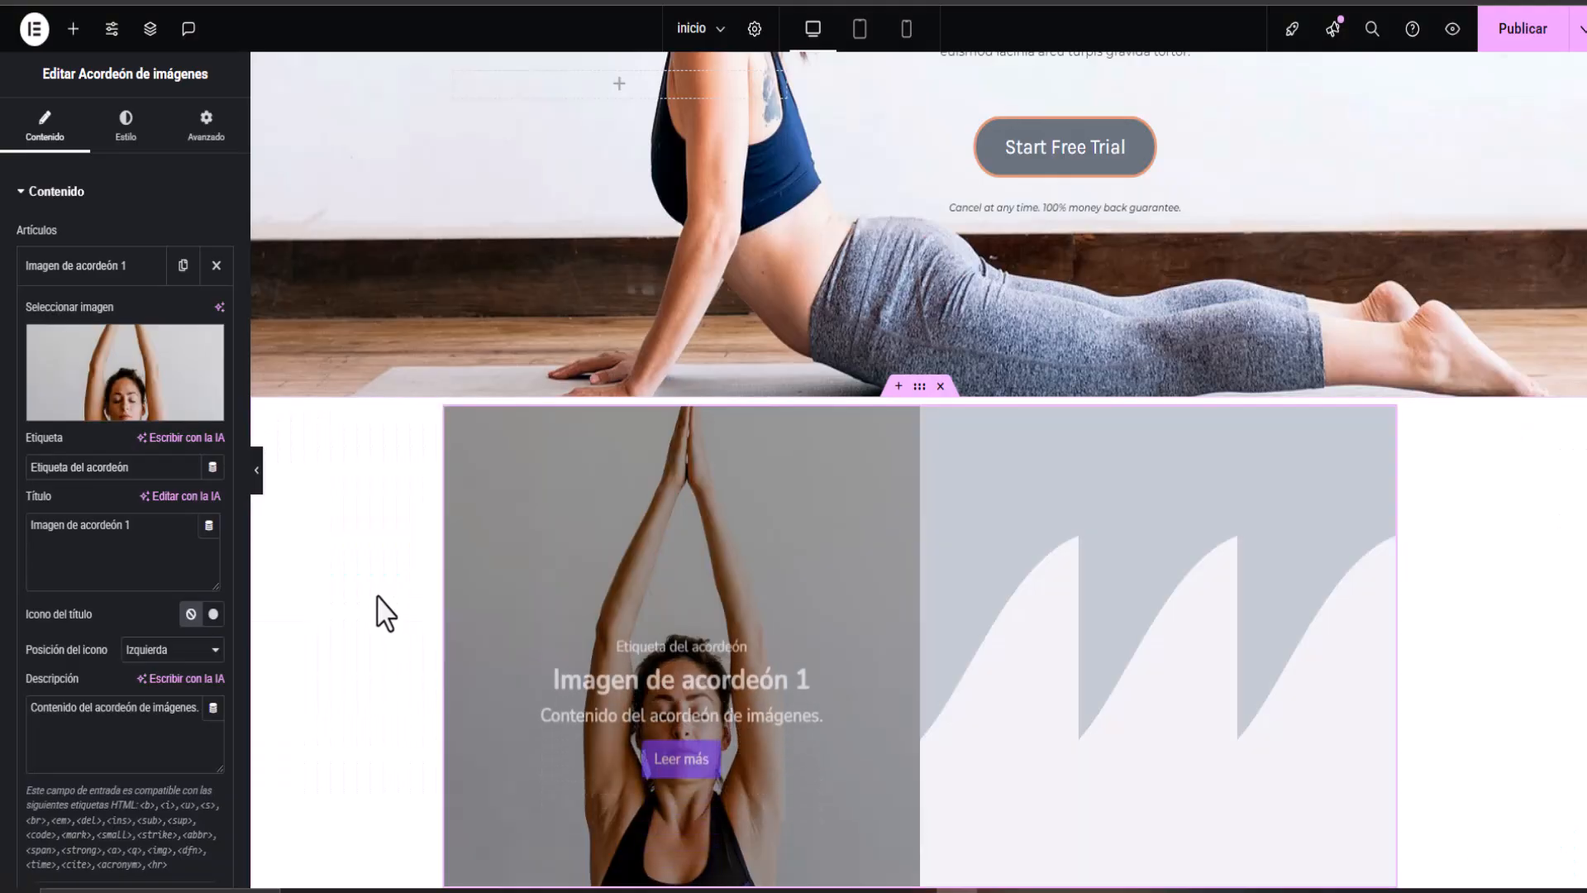
{"action": "scroll", "coordinate": [379, 609], "scroll_direction": "down", "scroll_amount": 1}
{"action": "left_click", "coordinate": [99, 266]}
Step: Set the image of Imagen de acordeón 2 to 371-mj-3960.jpg from the media library
{"action": "left_click", "coordinate": [66, 367]}
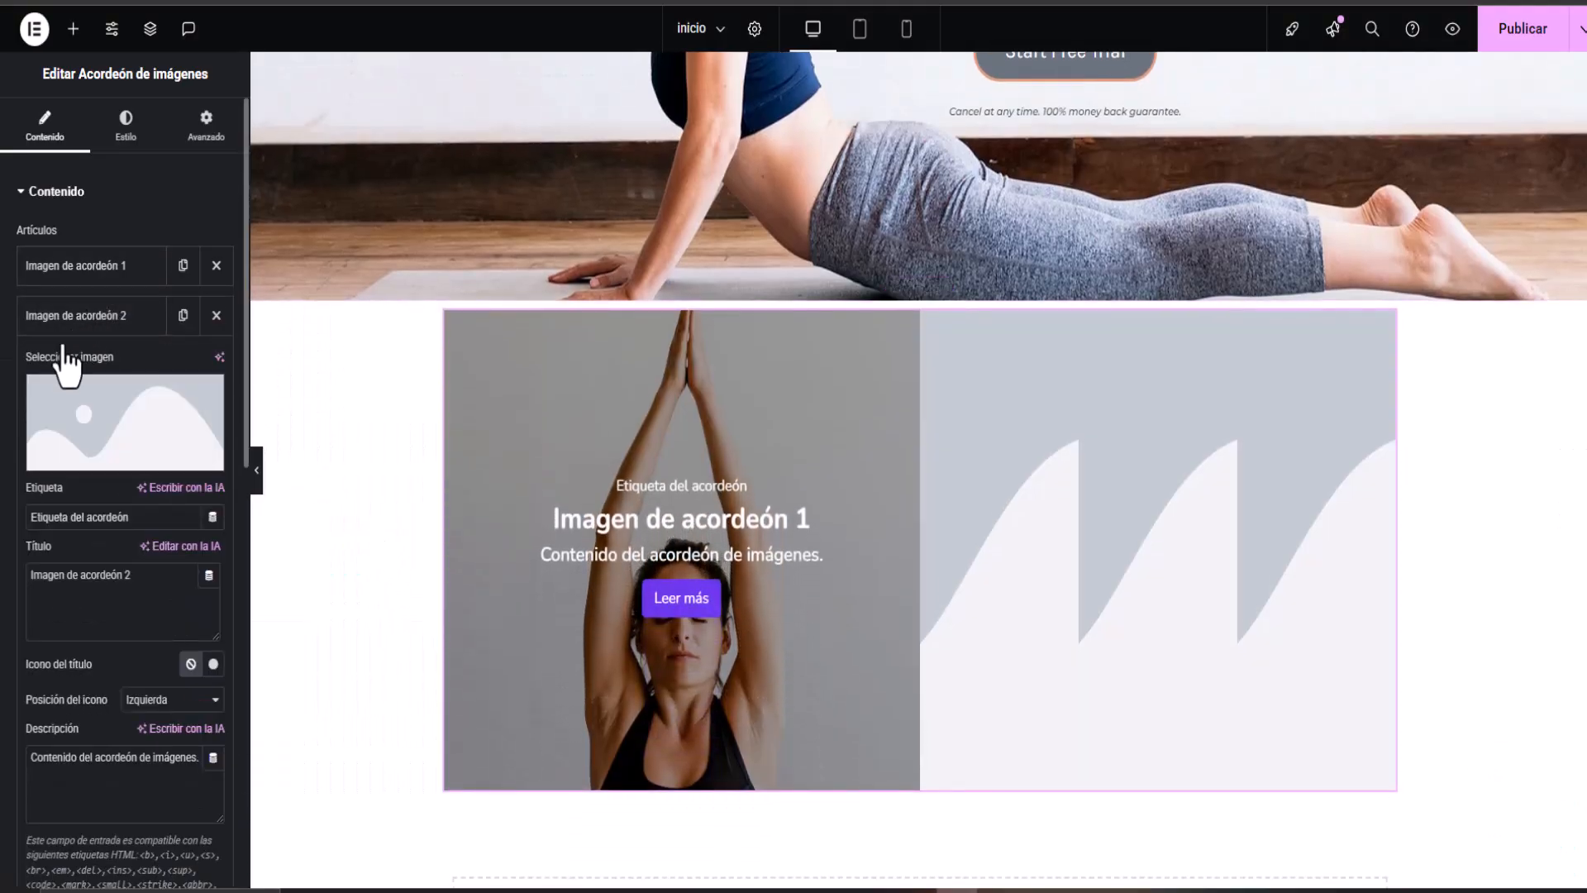
{"action": "left_click", "coordinate": [99, 415]}
{"action": "left_click", "coordinate": [625, 281]}
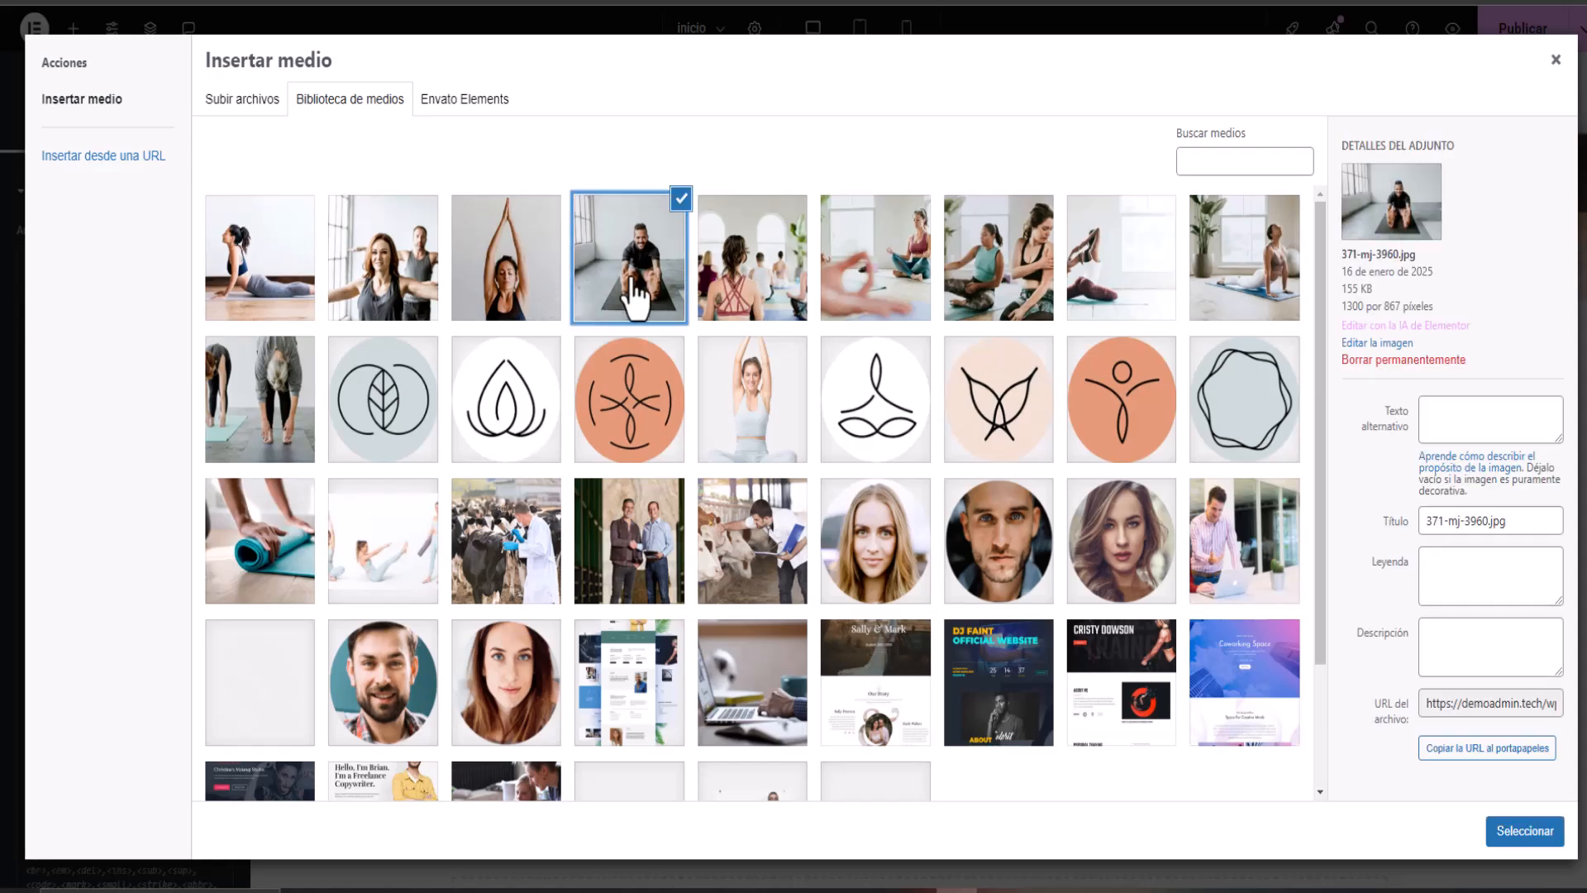
{"action": "left_click", "coordinate": [1512, 831]}
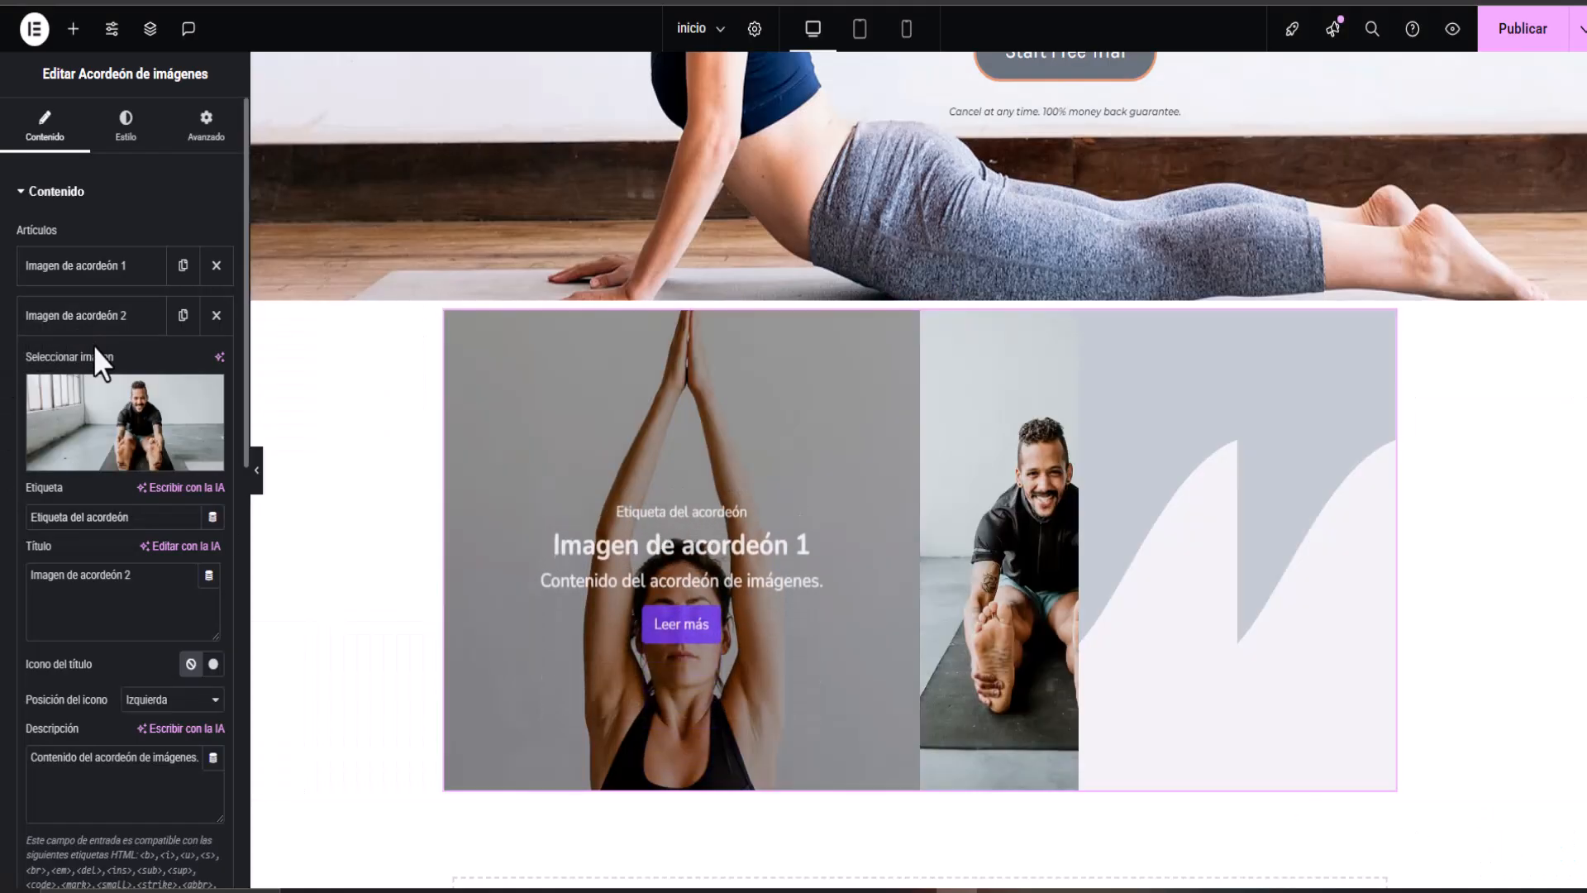
{"action": "left_click", "coordinate": [101, 318]}
Step: Set the image of Imagen de acordeón 3 to the media library photo of people bending forward on mats
{"action": "left_click", "coordinate": [104, 378]}
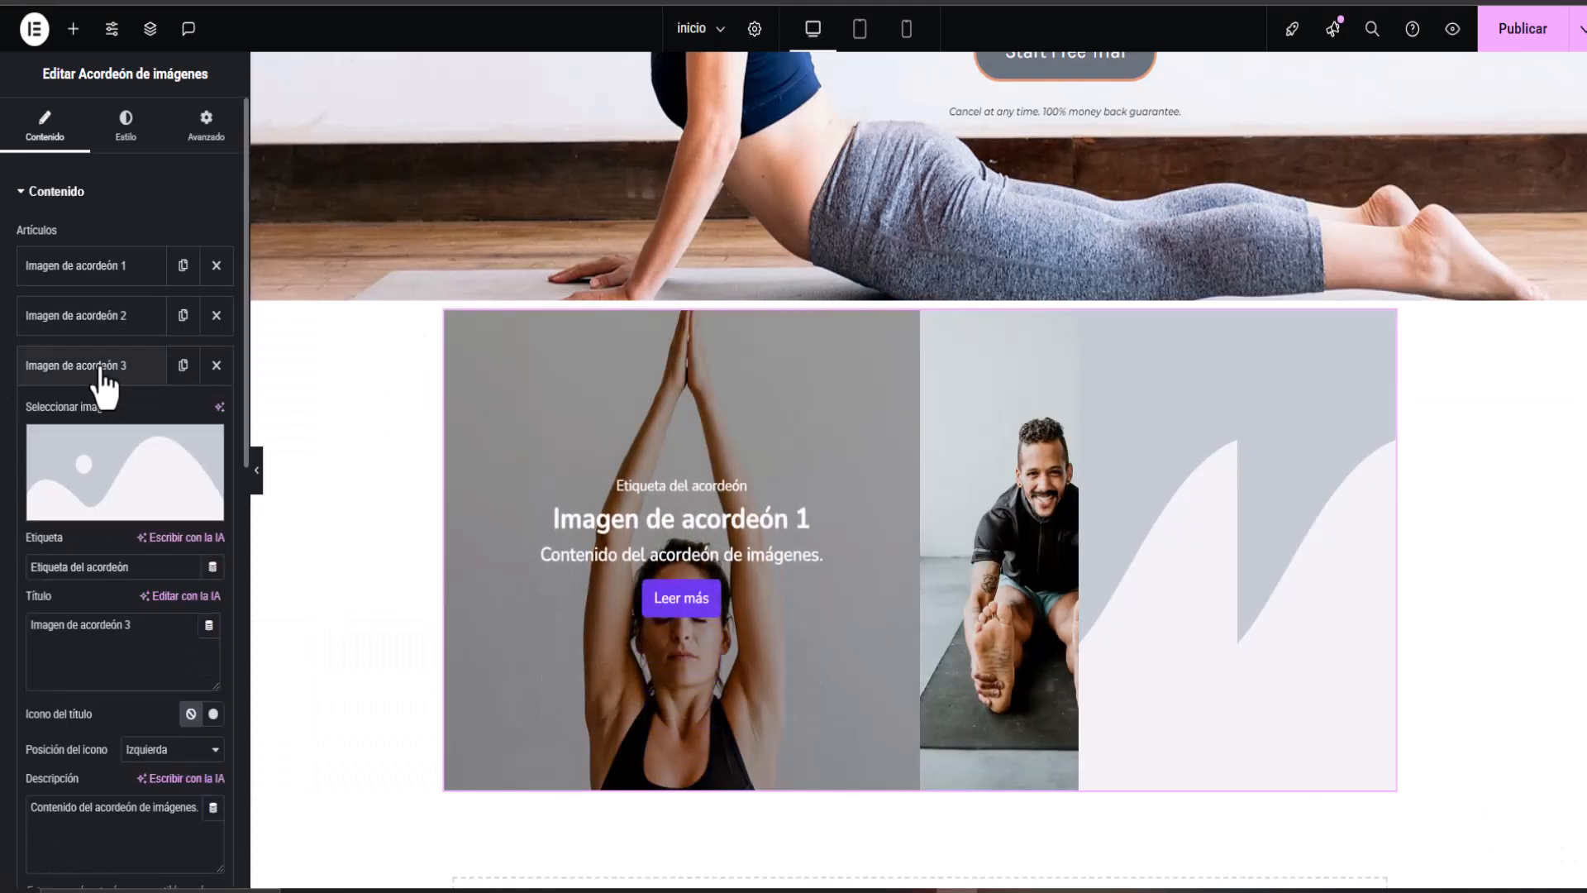
{"action": "left_click", "coordinate": [78, 496]}
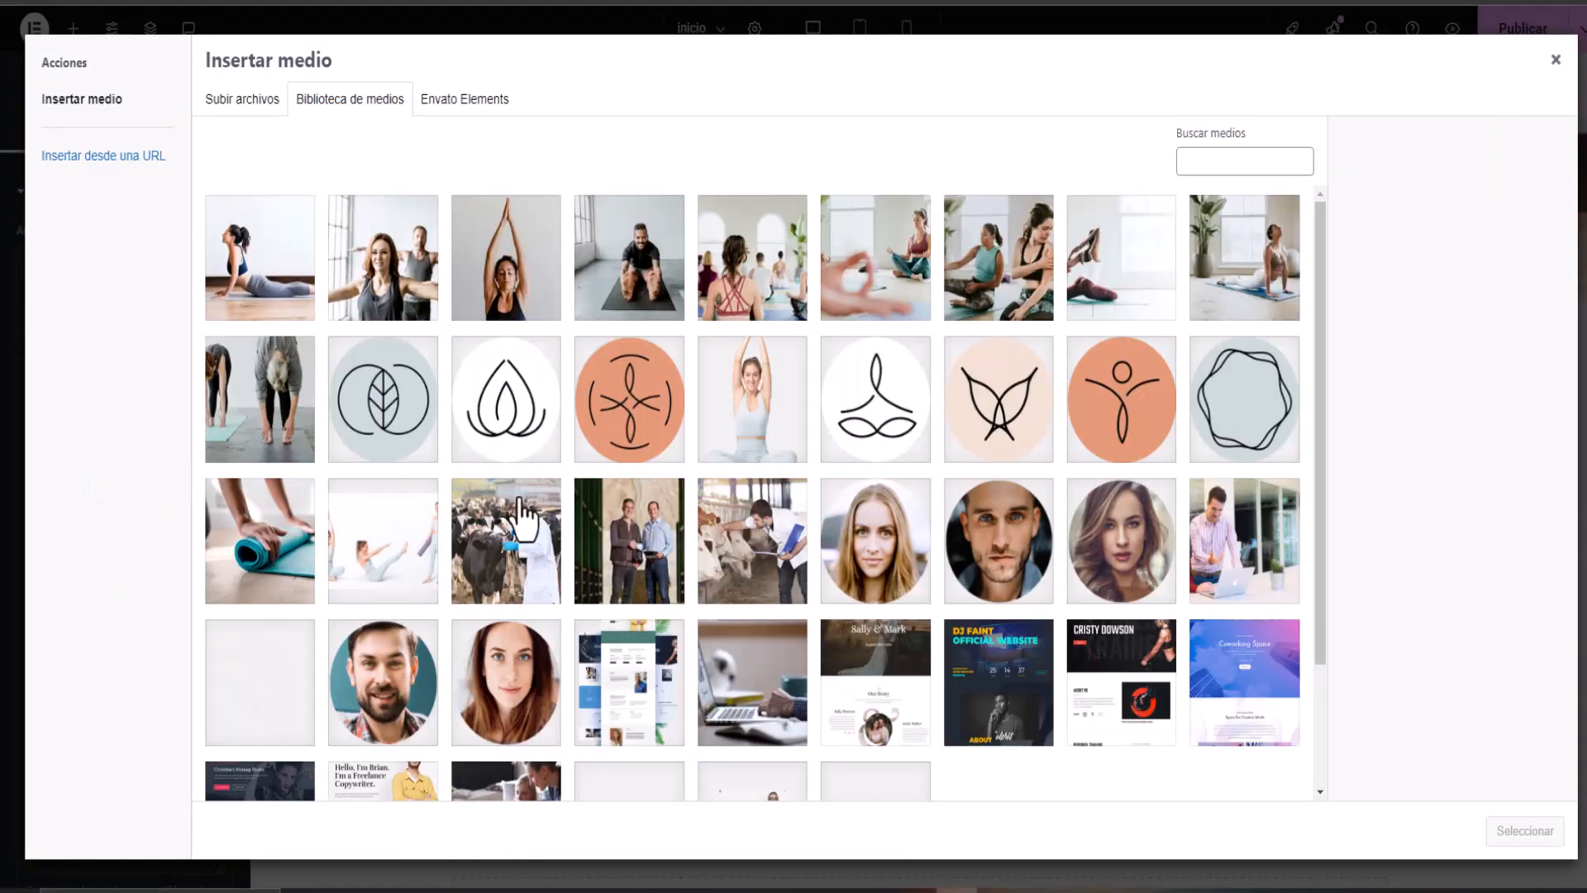
{"action": "left_click", "coordinate": [258, 389]}
{"action": "left_click", "coordinate": [1525, 831]}
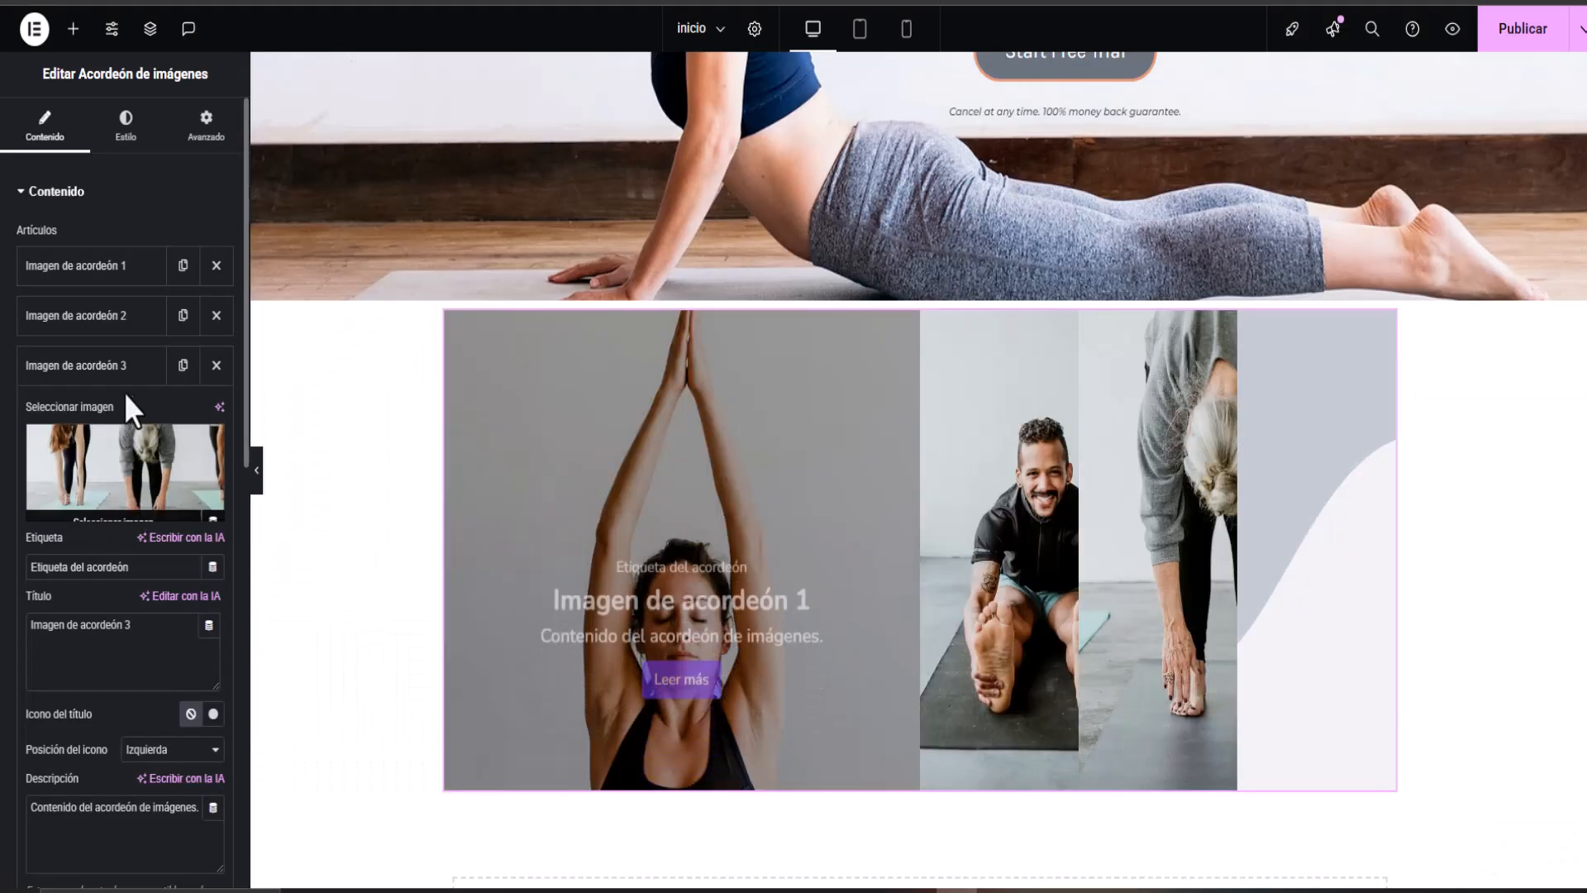
{"action": "left_click", "coordinate": [103, 365]}
Step: Set the image of Imagen de acordeón 4 to 402-felix-8090-eye-1.jpg from the media library
{"action": "left_click", "coordinate": [94, 453]}
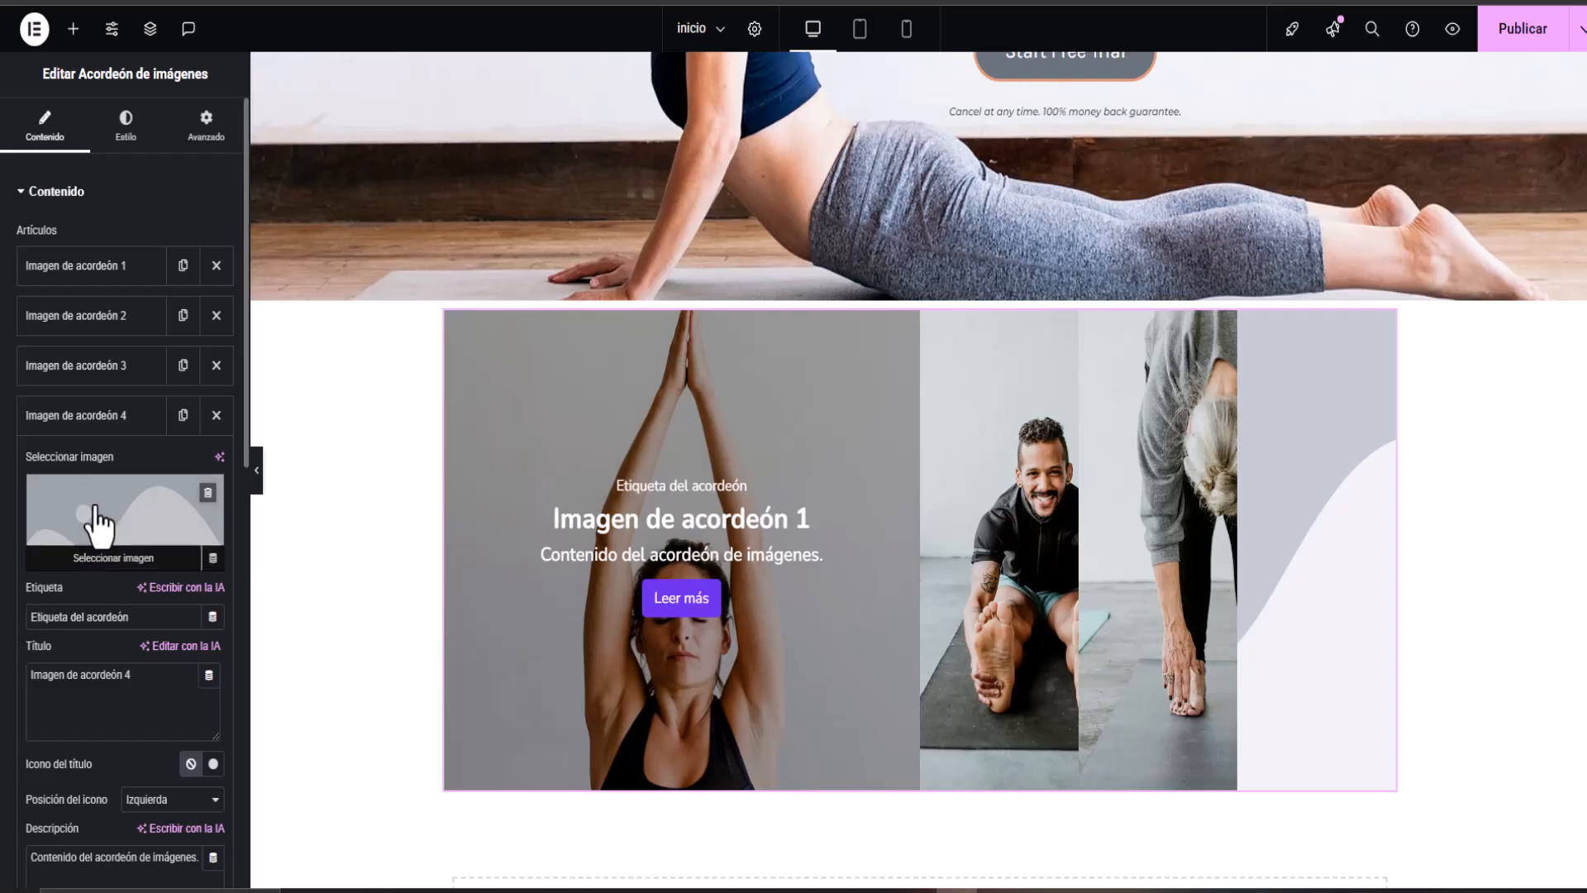
{"action": "left_click", "coordinate": [99, 520]}
{"action": "left_click", "coordinate": [1291, 299]}
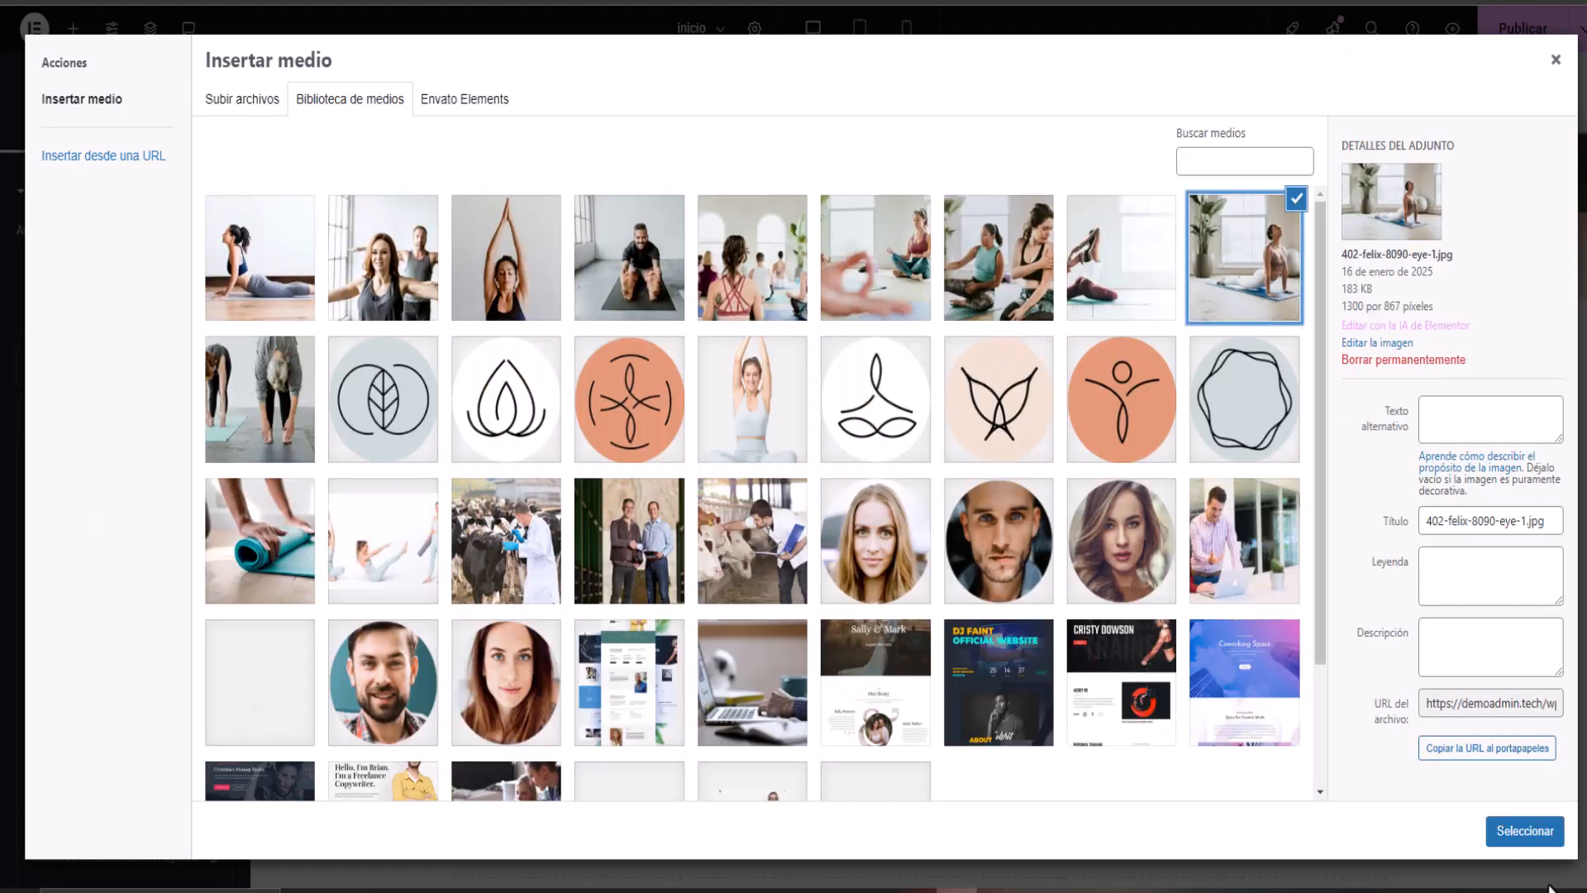
{"action": "left_click", "coordinate": [1525, 831]}
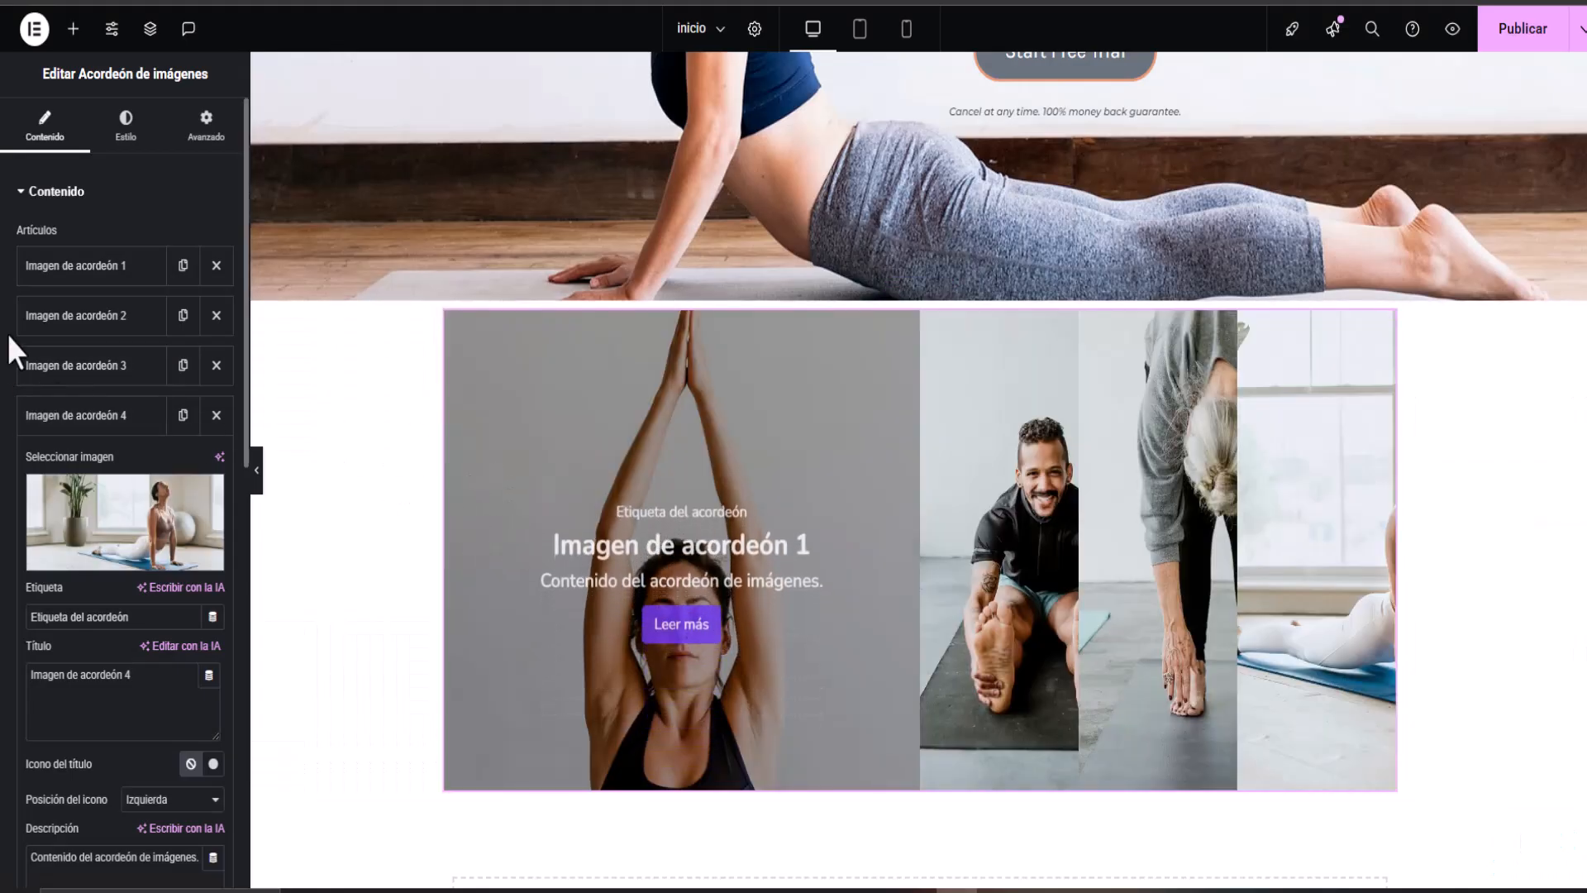
Step: Examine the text and icon position options of Imagen de acordeón 4, switching Activar botón off and back on
{"action": "scroll", "coordinate": [78, 546], "scroll_direction": "down", "scroll_amount": 3}
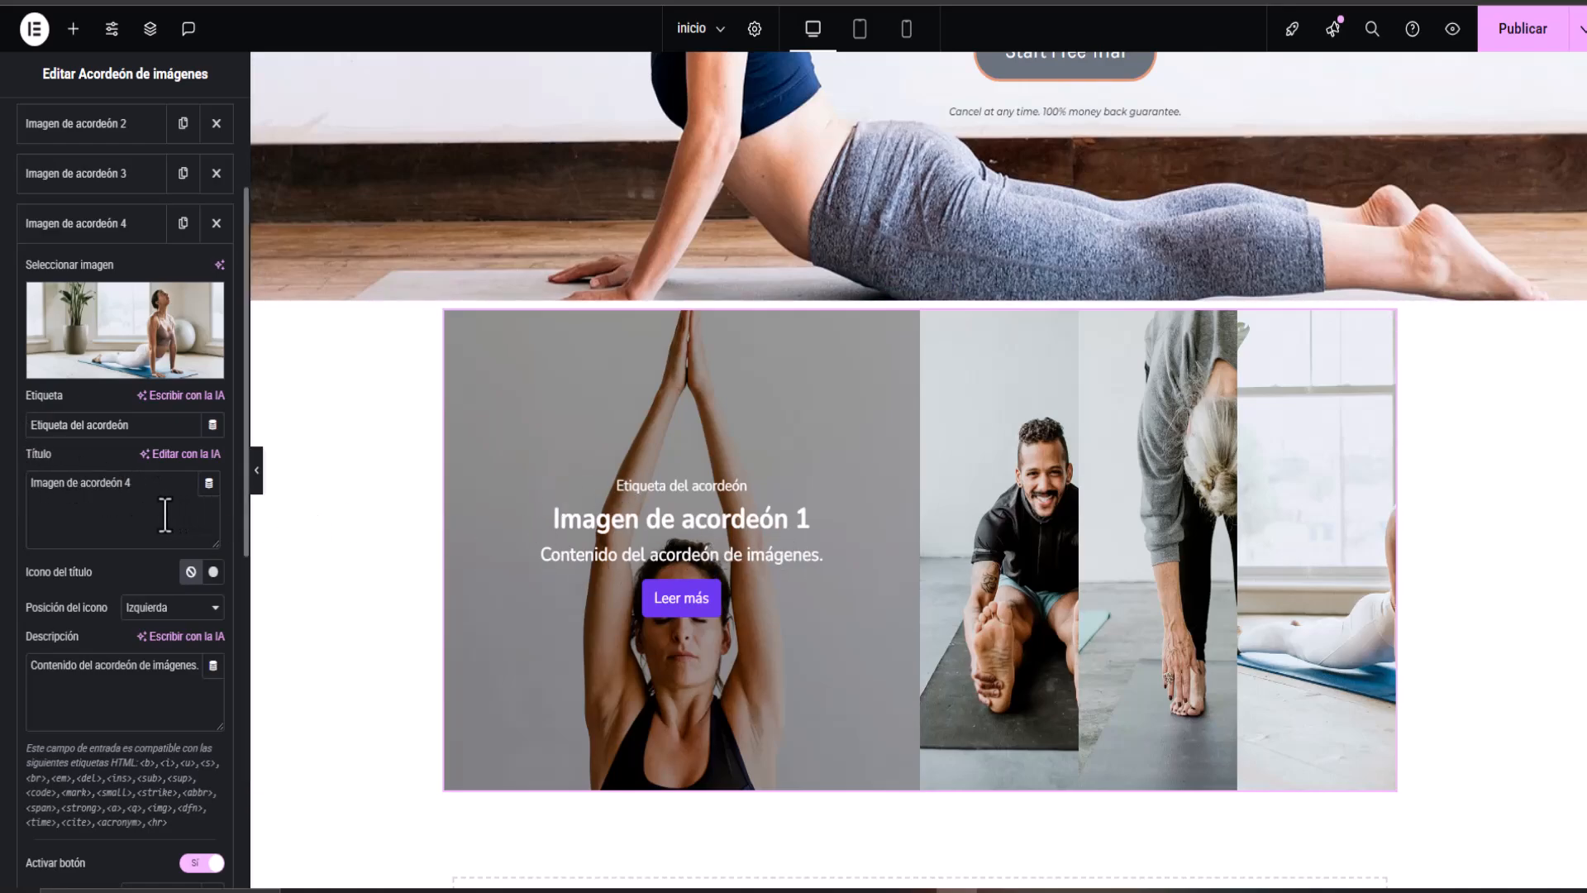
{"action": "scroll", "coordinate": [165, 514], "scroll_direction": "down", "scroll_amount": 1}
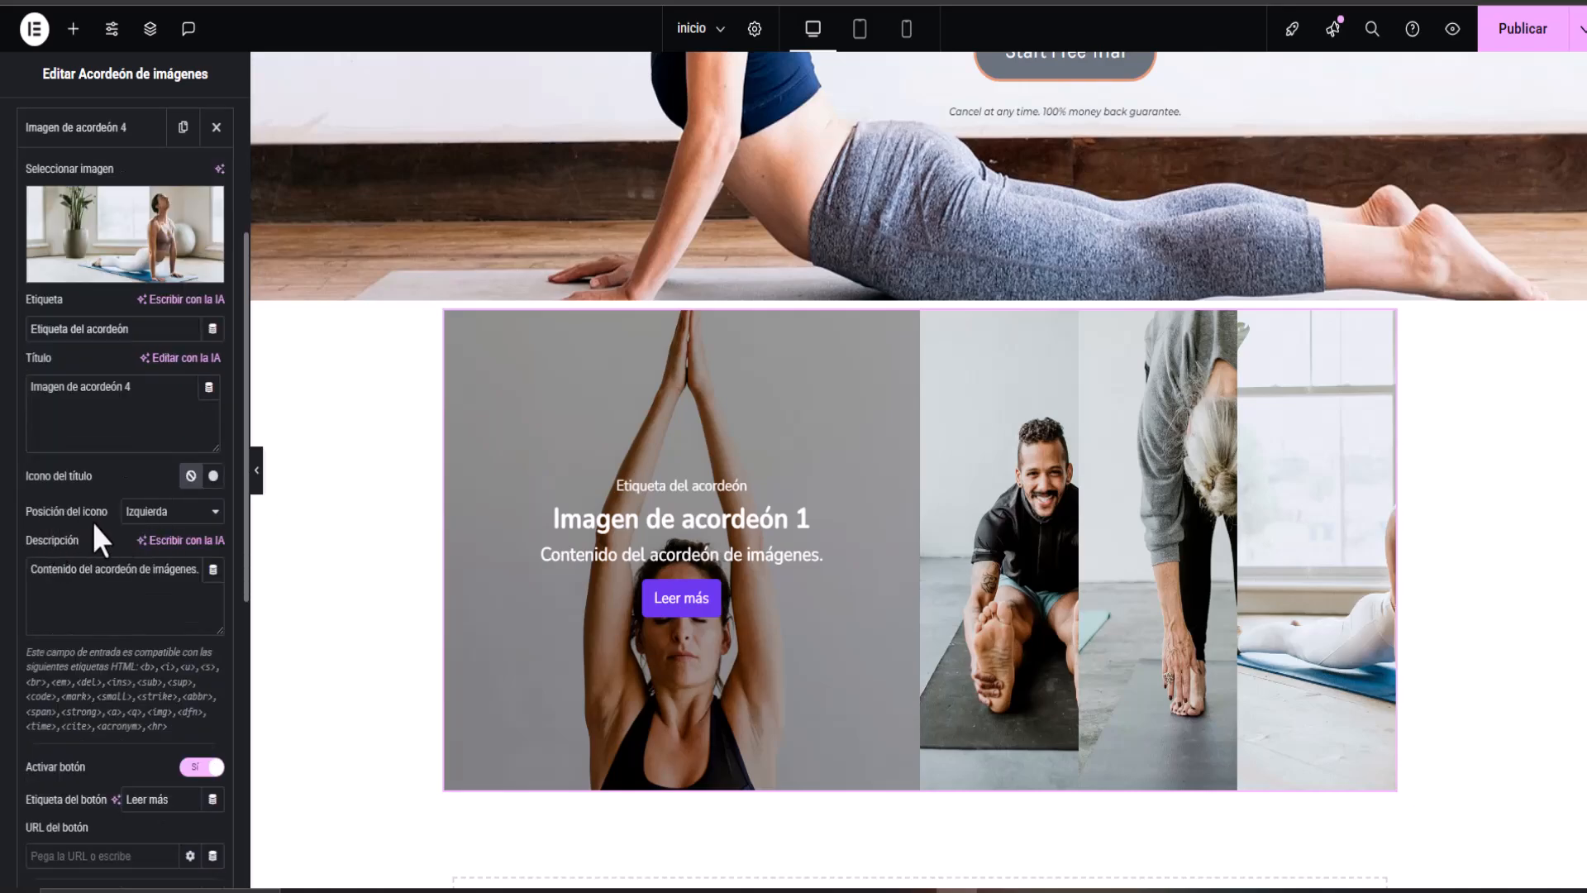
{"action": "left_click", "coordinate": [203, 512]}
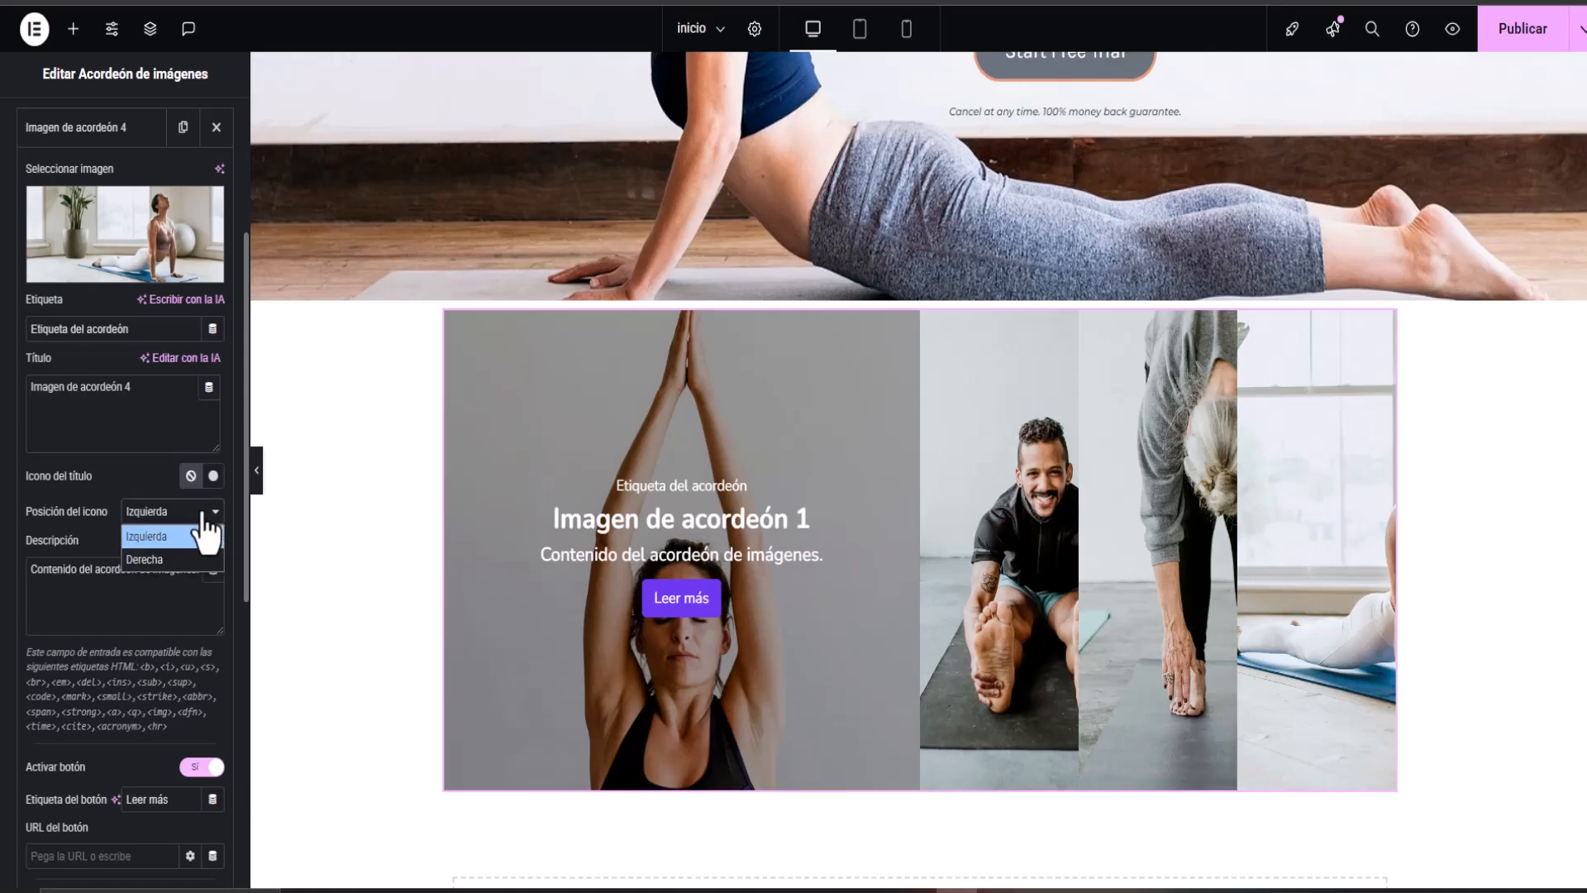
{"action": "left_click", "coordinate": [203, 514]}
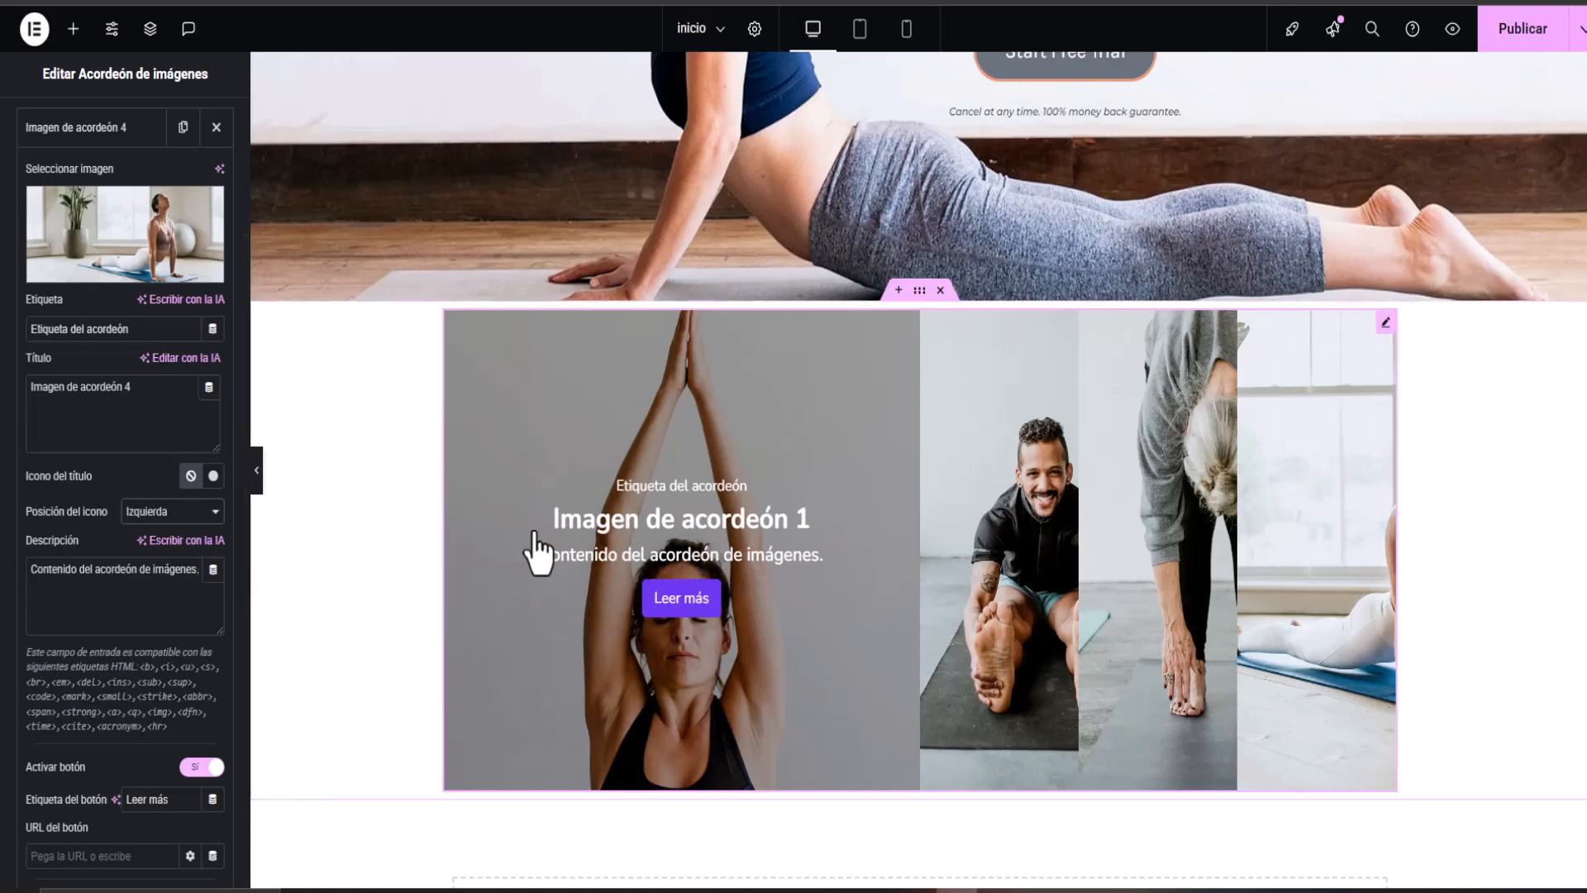
{"action": "scroll", "coordinate": [71, 570], "scroll_direction": "down", "scroll_amount": 3}
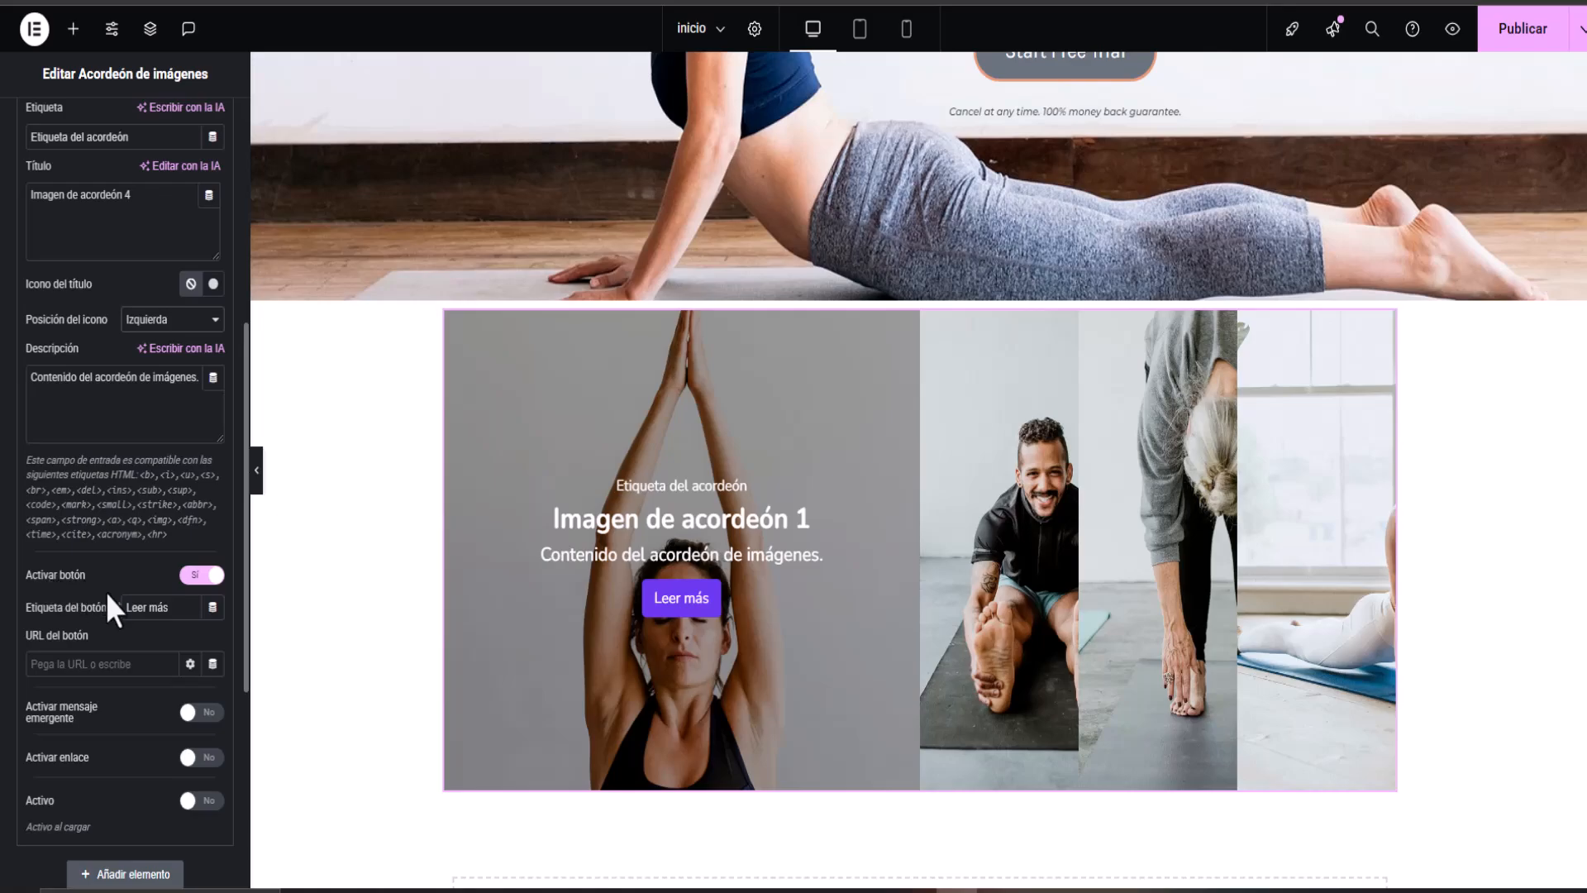
{"action": "left_click", "coordinate": [195, 577]}
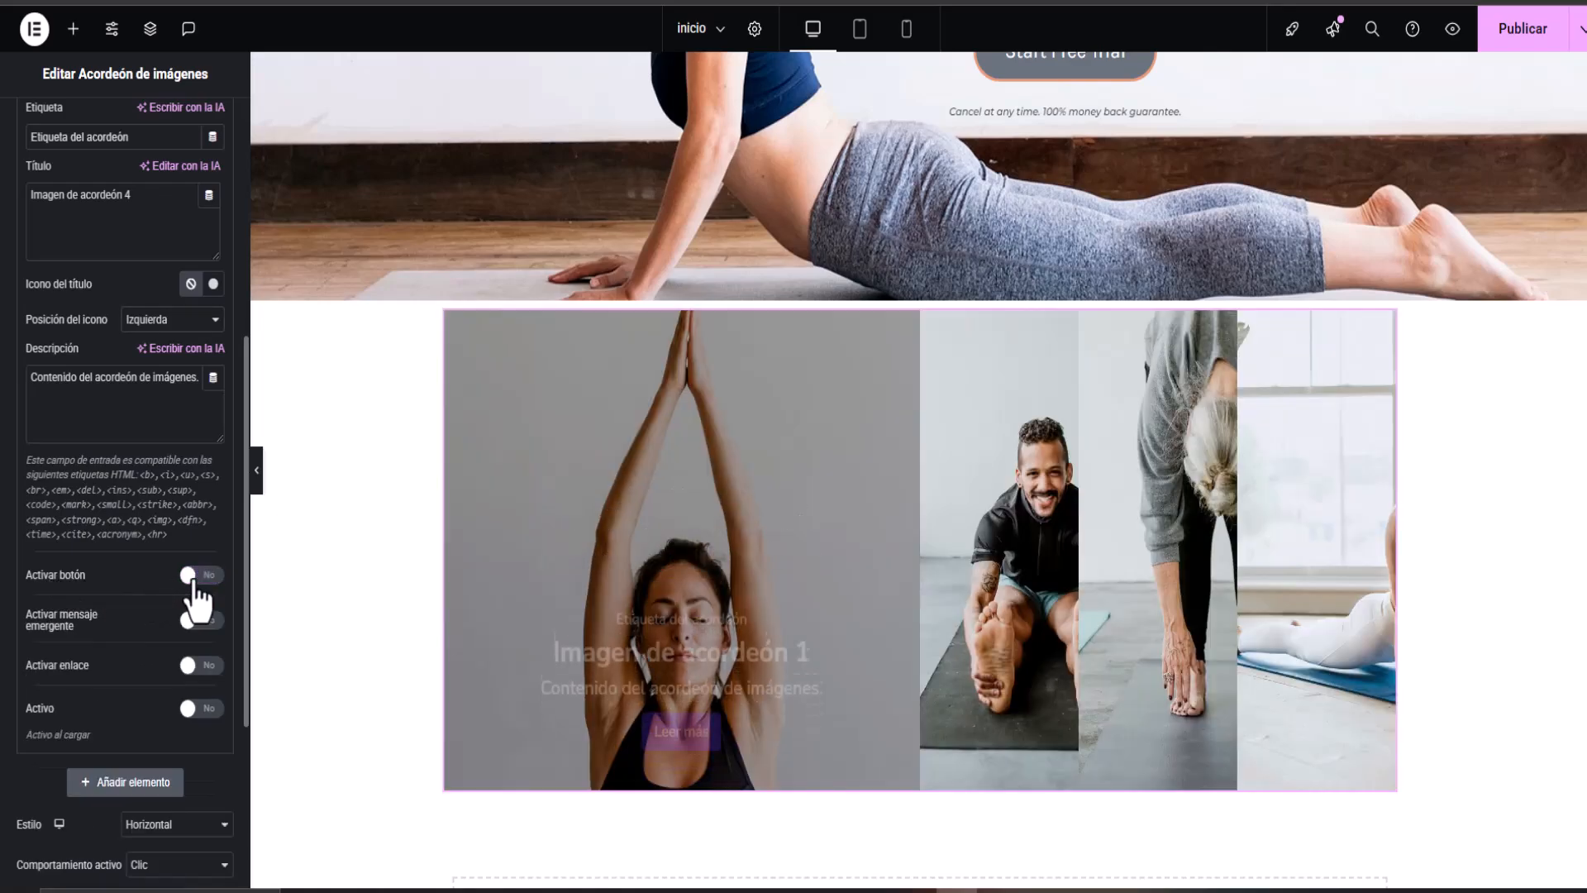
{"action": "left_click", "coordinate": [202, 577]}
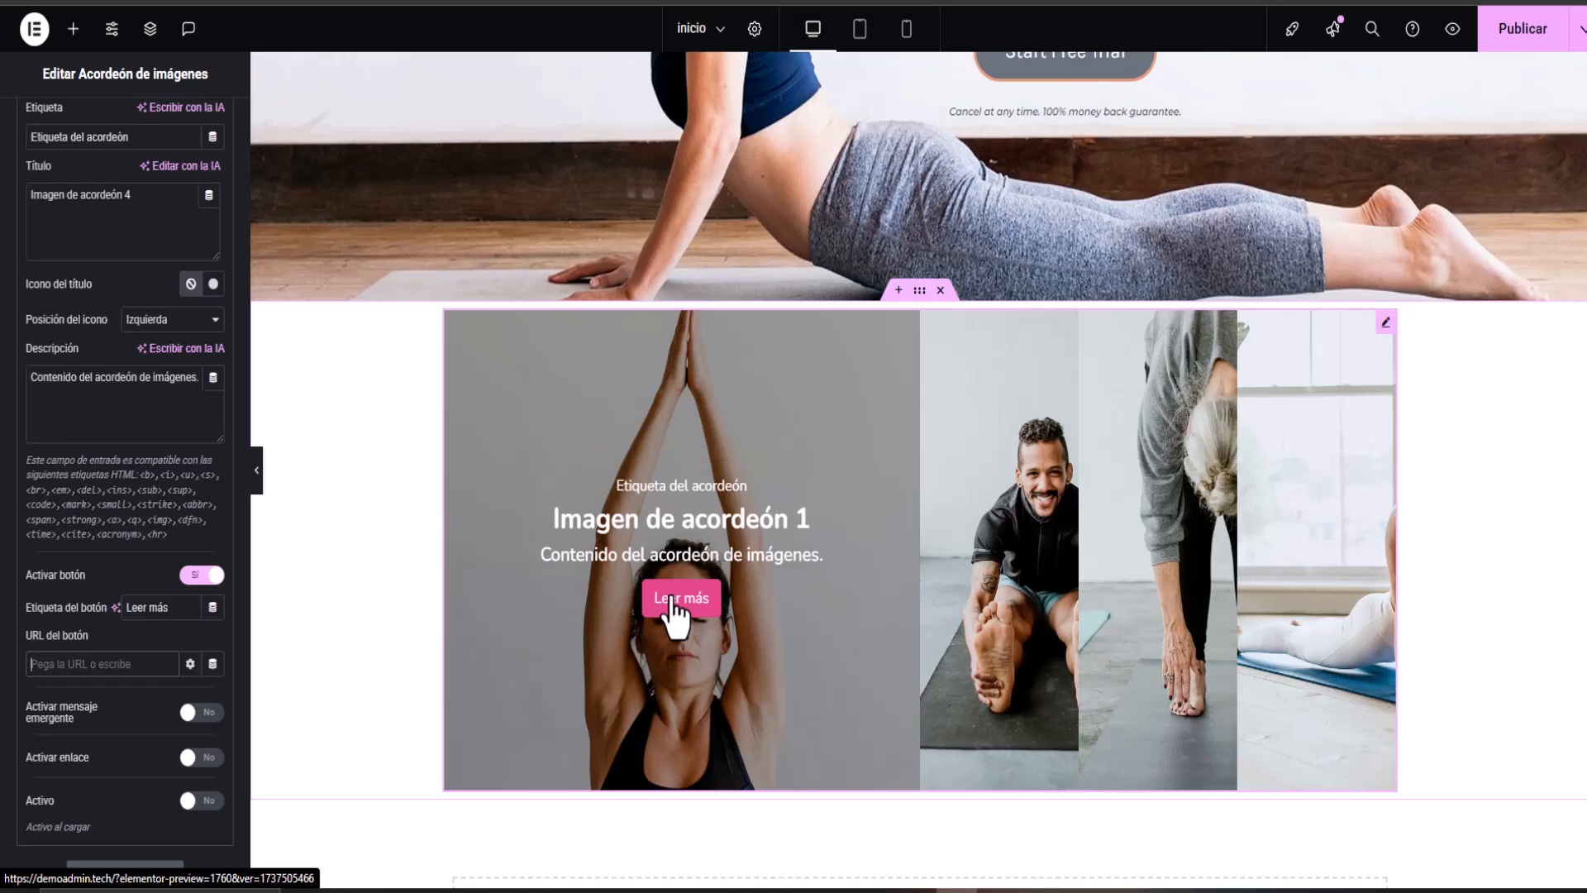
Step: Examine the accordion's link and popup options, the device choices for Estilo, and the behaviour and alignment settings
{"action": "scroll", "coordinate": [496, 595], "scroll_direction": "down", "scroll_amount": 1}
{"action": "scroll", "coordinate": [90, 653], "scroll_direction": "down", "scroll_amount": 1}
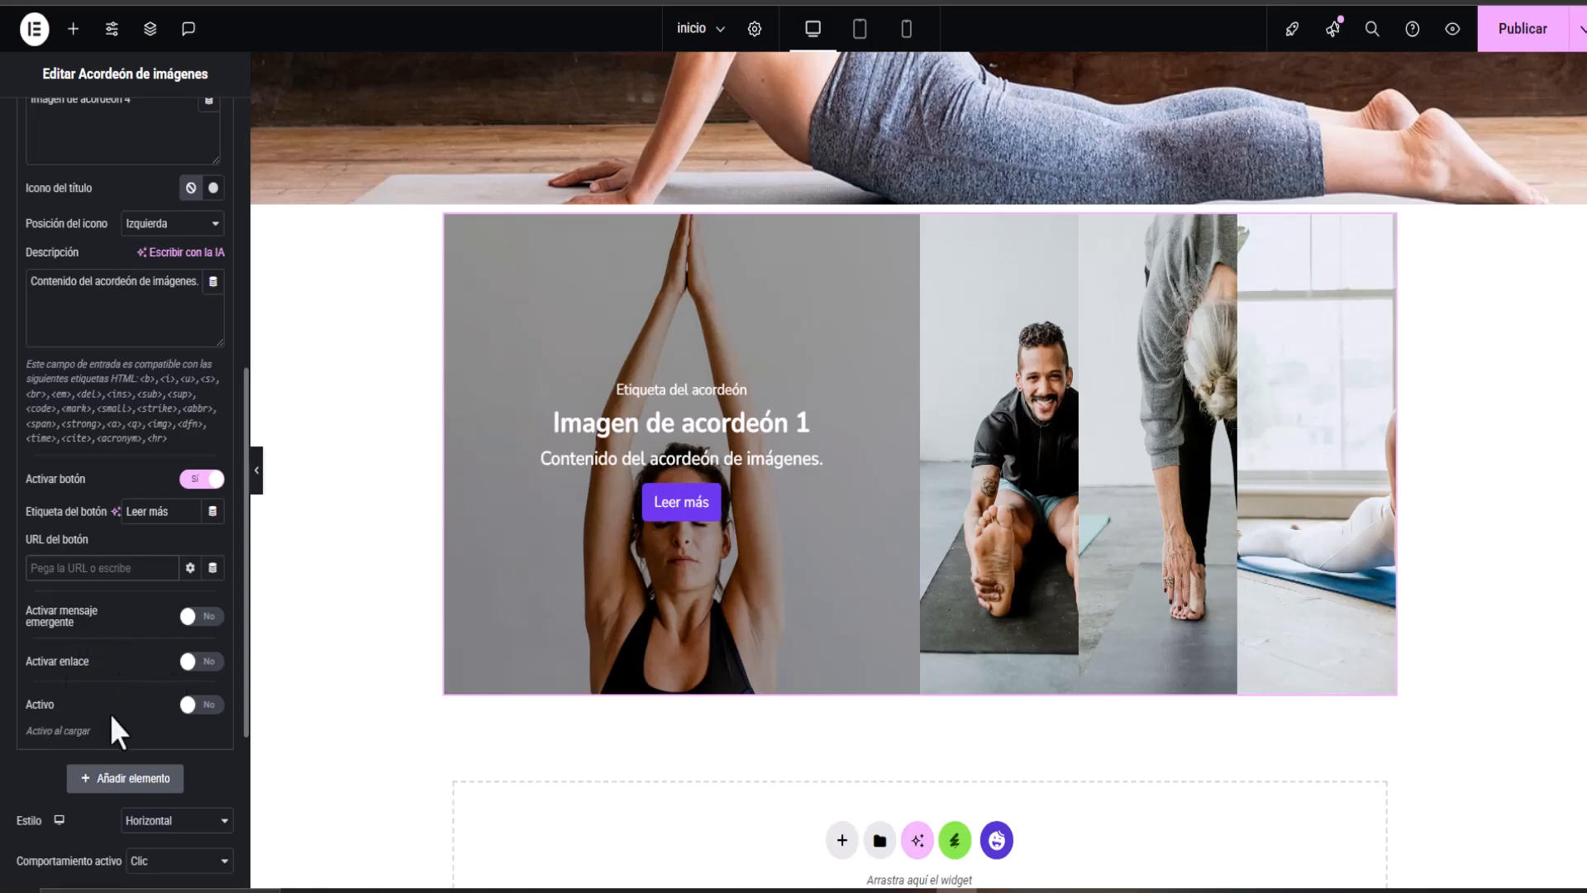
{"action": "scroll", "coordinate": [116, 723], "scroll_direction": "down", "scroll_amount": 2}
{"action": "scroll", "coordinate": [124, 761], "scroll_direction": "down", "scroll_amount": 1}
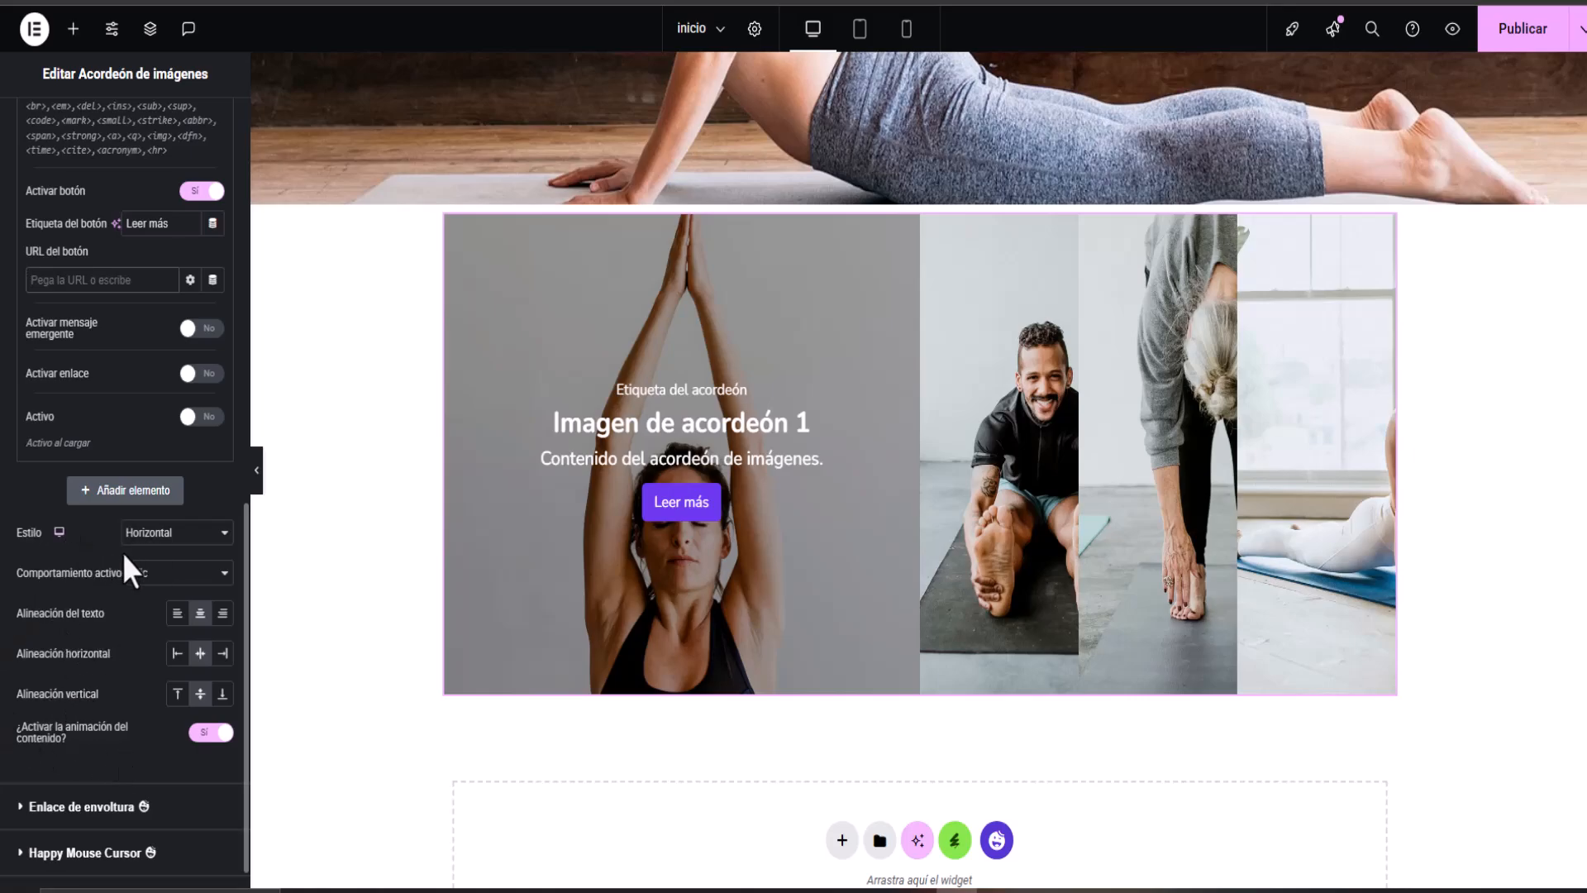
{"action": "scroll", "coordinate": [116, 633], "scroll_direction": "down", "scroll_amount": 1}
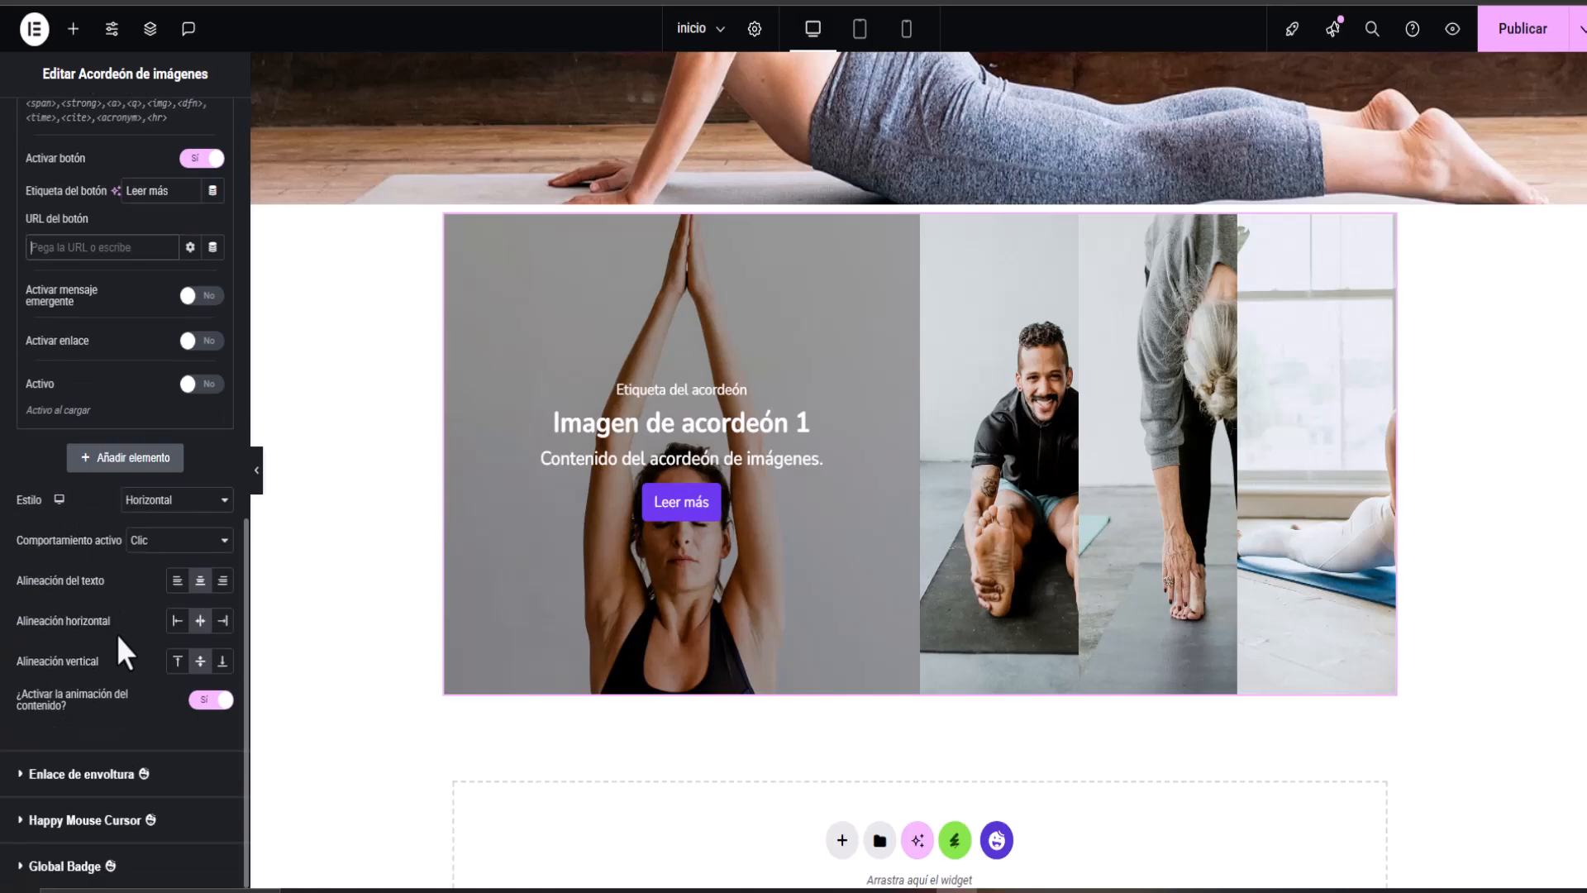
{"action": "left_click", "coordinate": [59, 500]}
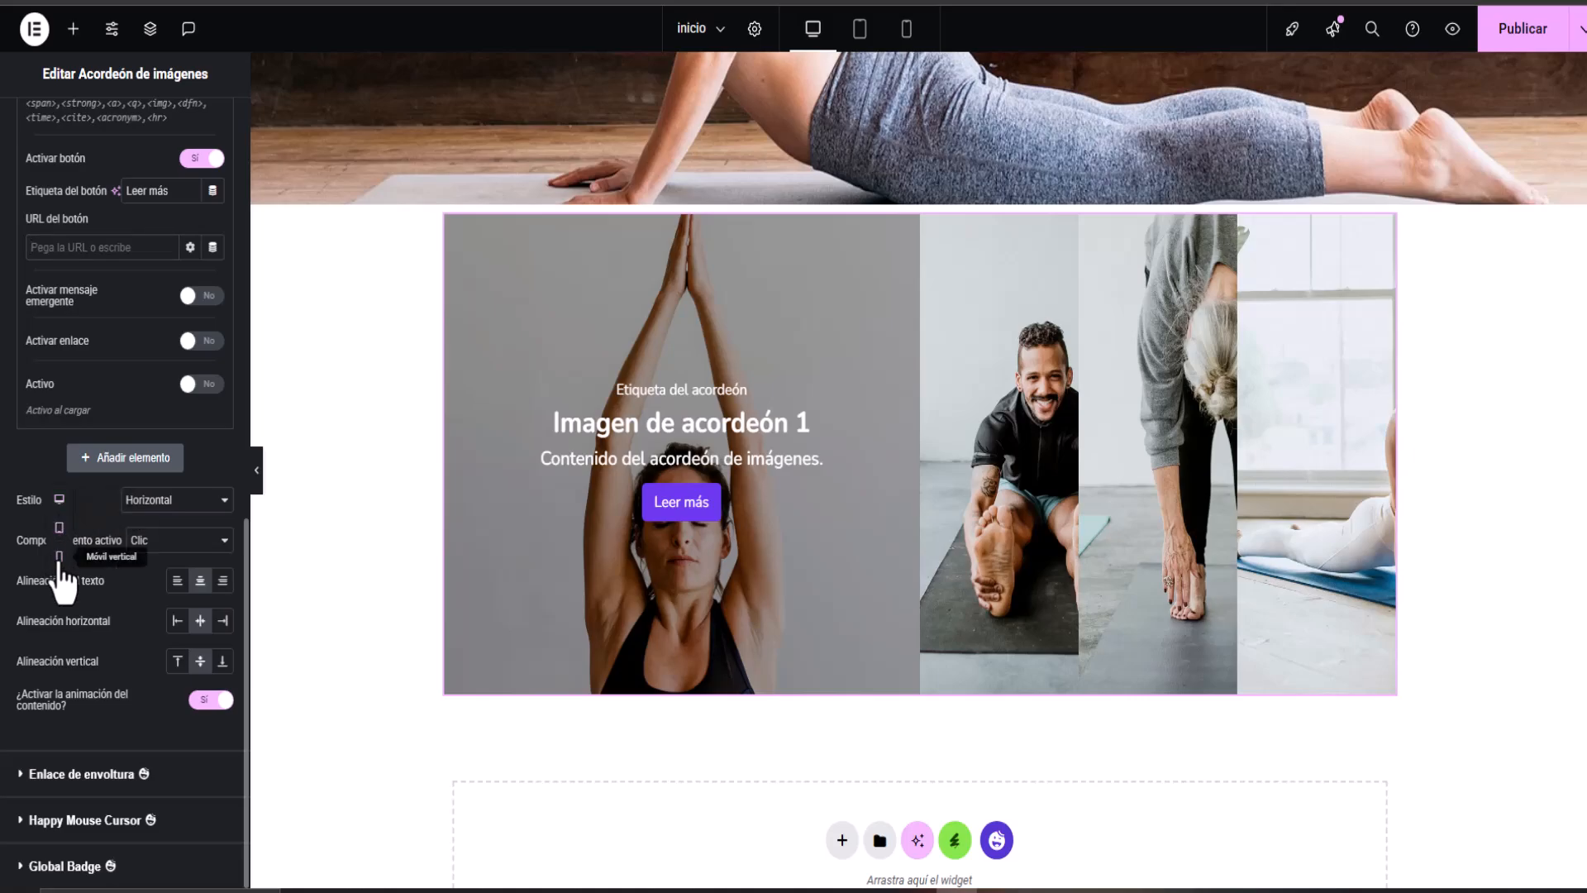
{"action": "left_click", "coordinate": [60, 501]}
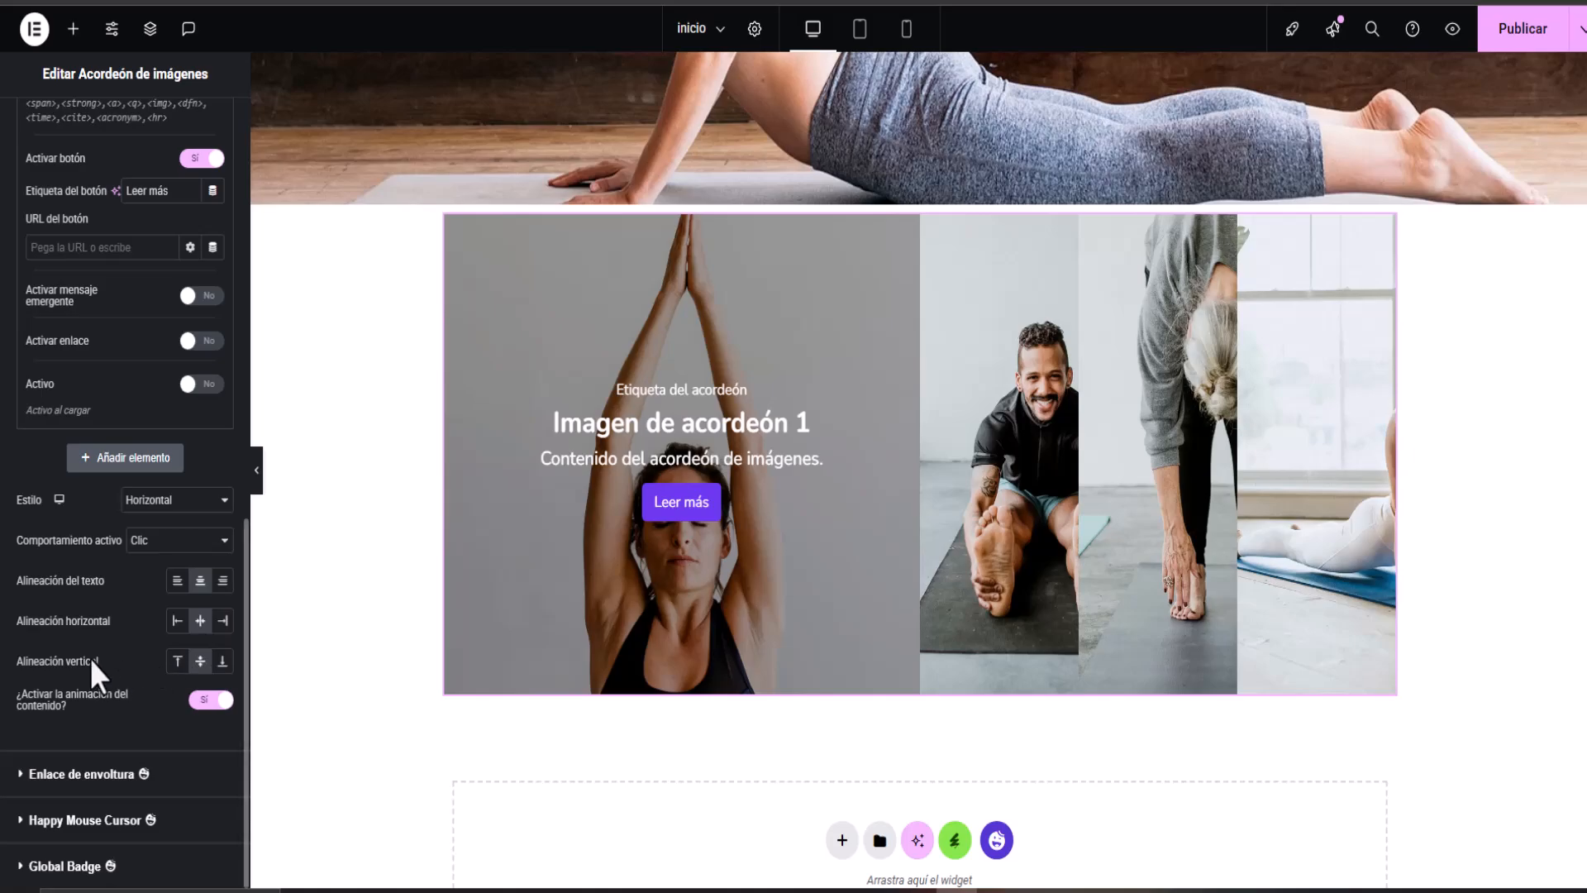
Step: Collapse Imagen de acordeón 4, expand Imagen de acordeón 1, and publish the inicio page
{"action": "scroll", "coordinate": [91, 805], "scroll_direction": "up", "scroll_amount": 10}
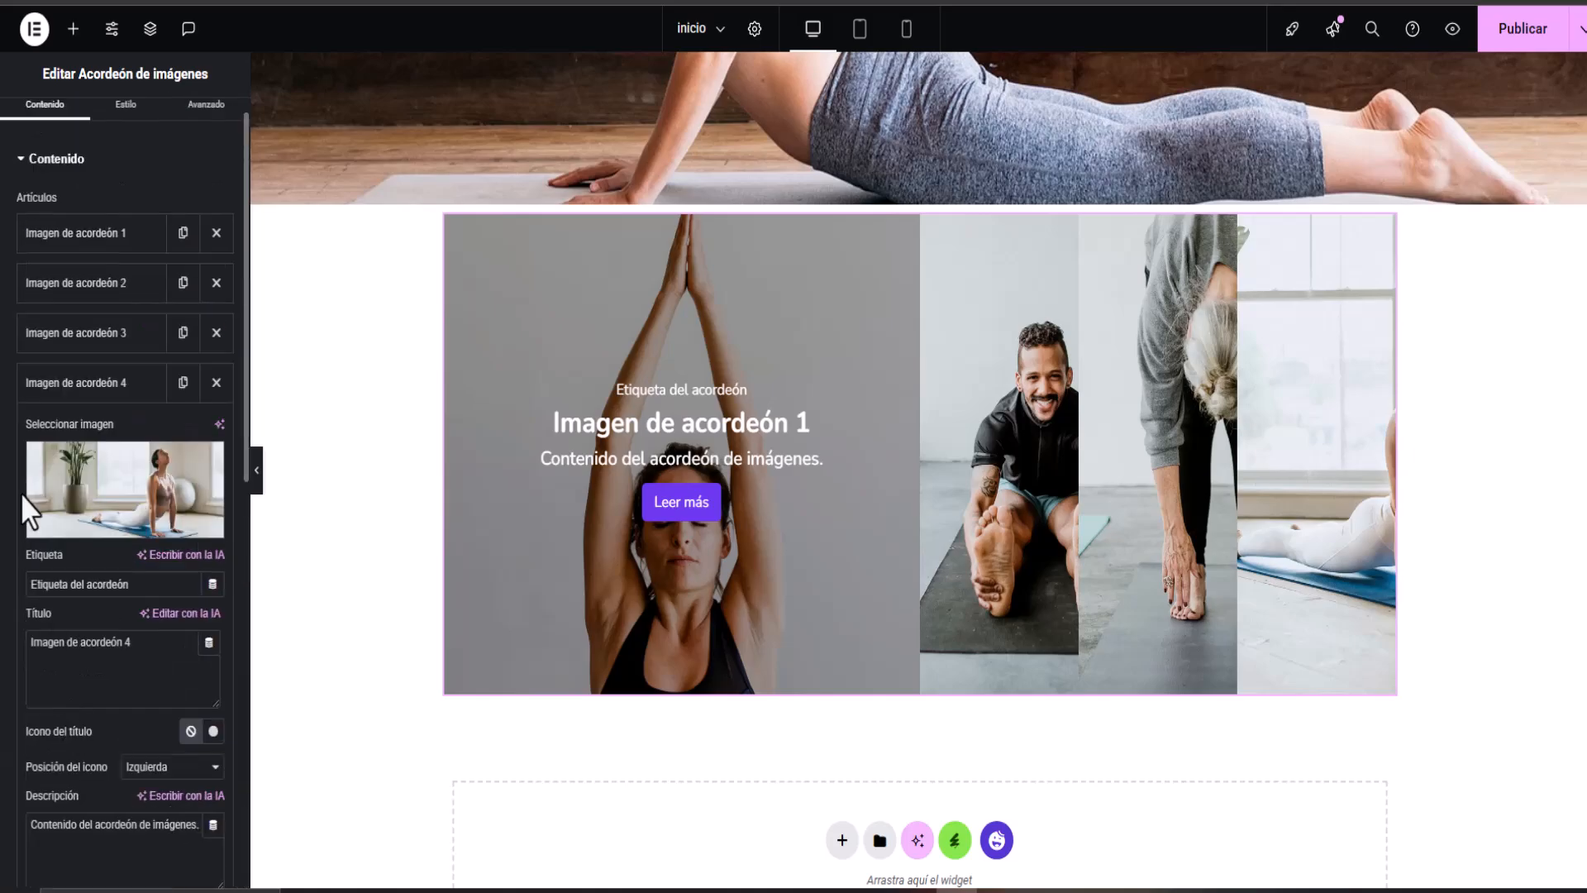
{"action": "left_click", "coordinate": [99, 385]}
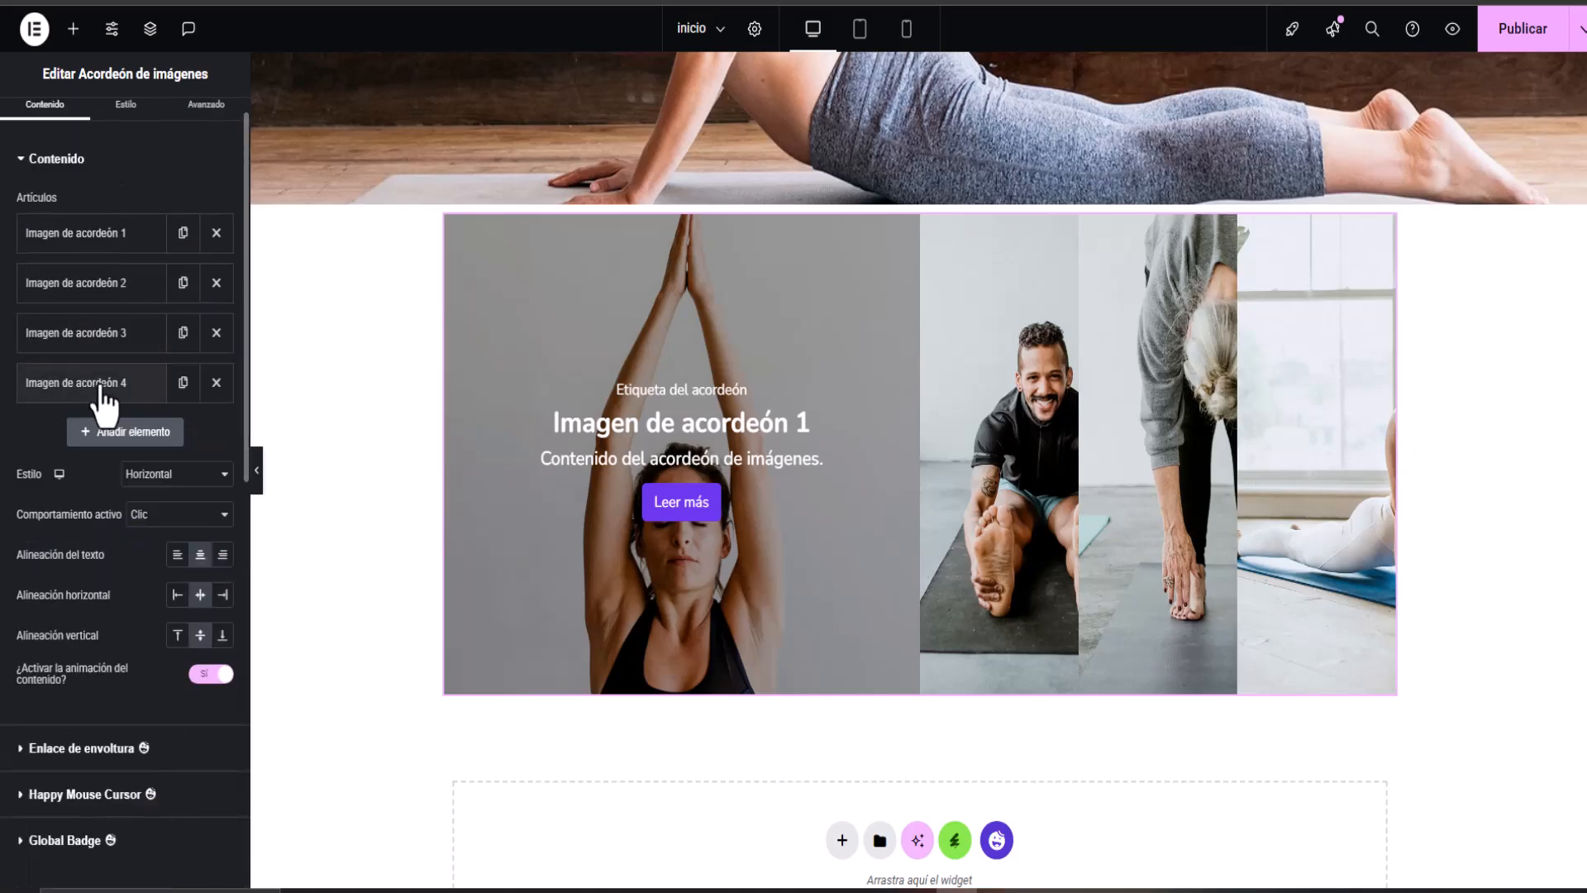
{"action": "left_click", "coordinate": [78, 236]}
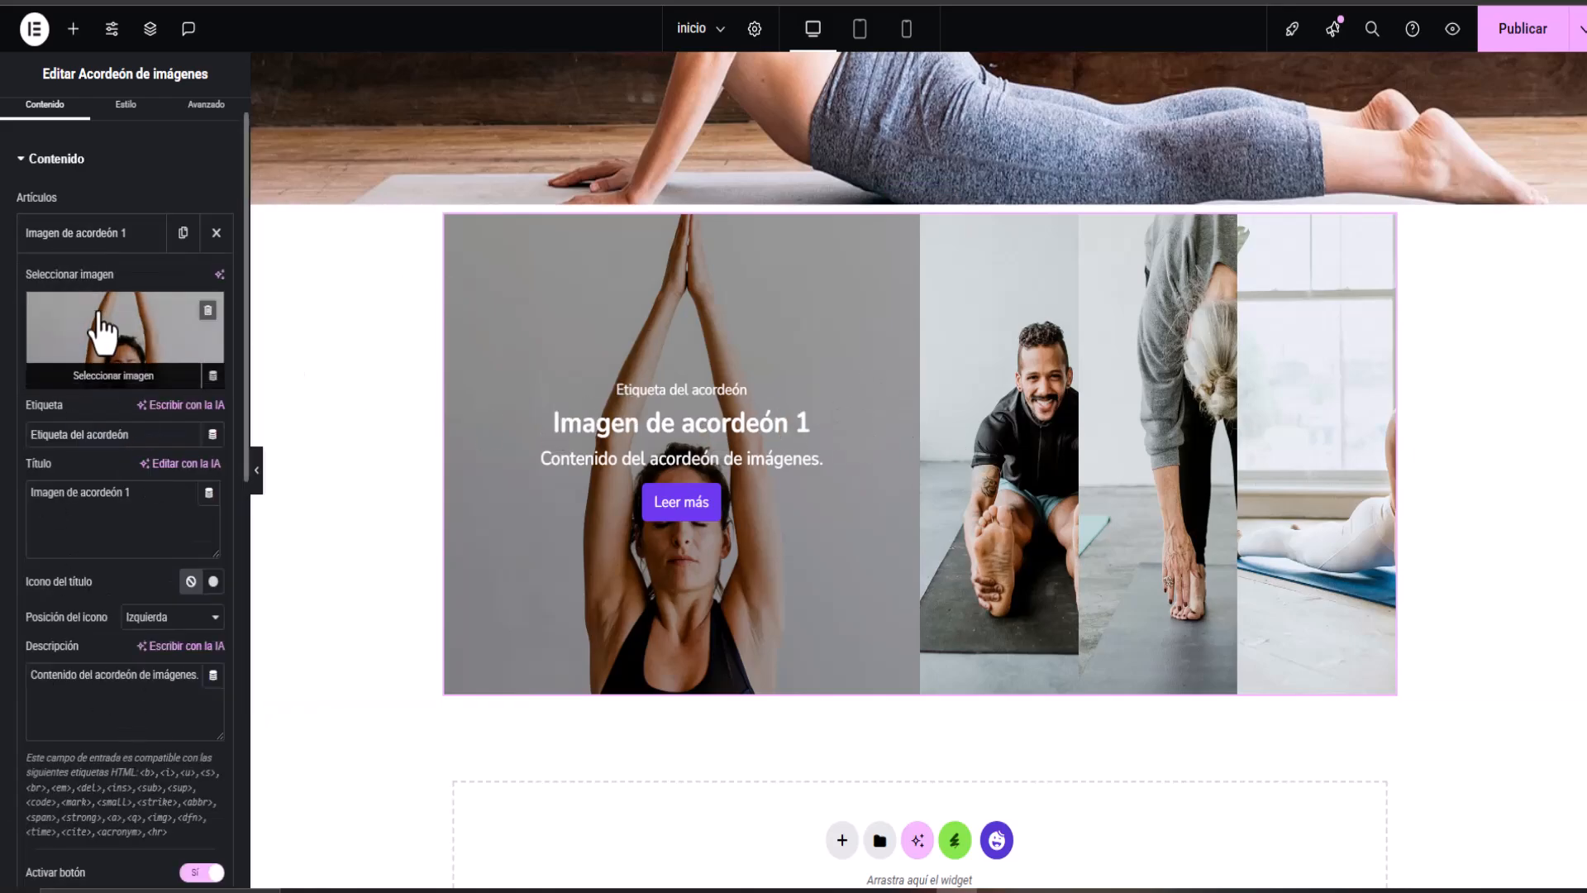
{"action": "left_click", "coordinate": [1513, 33]}
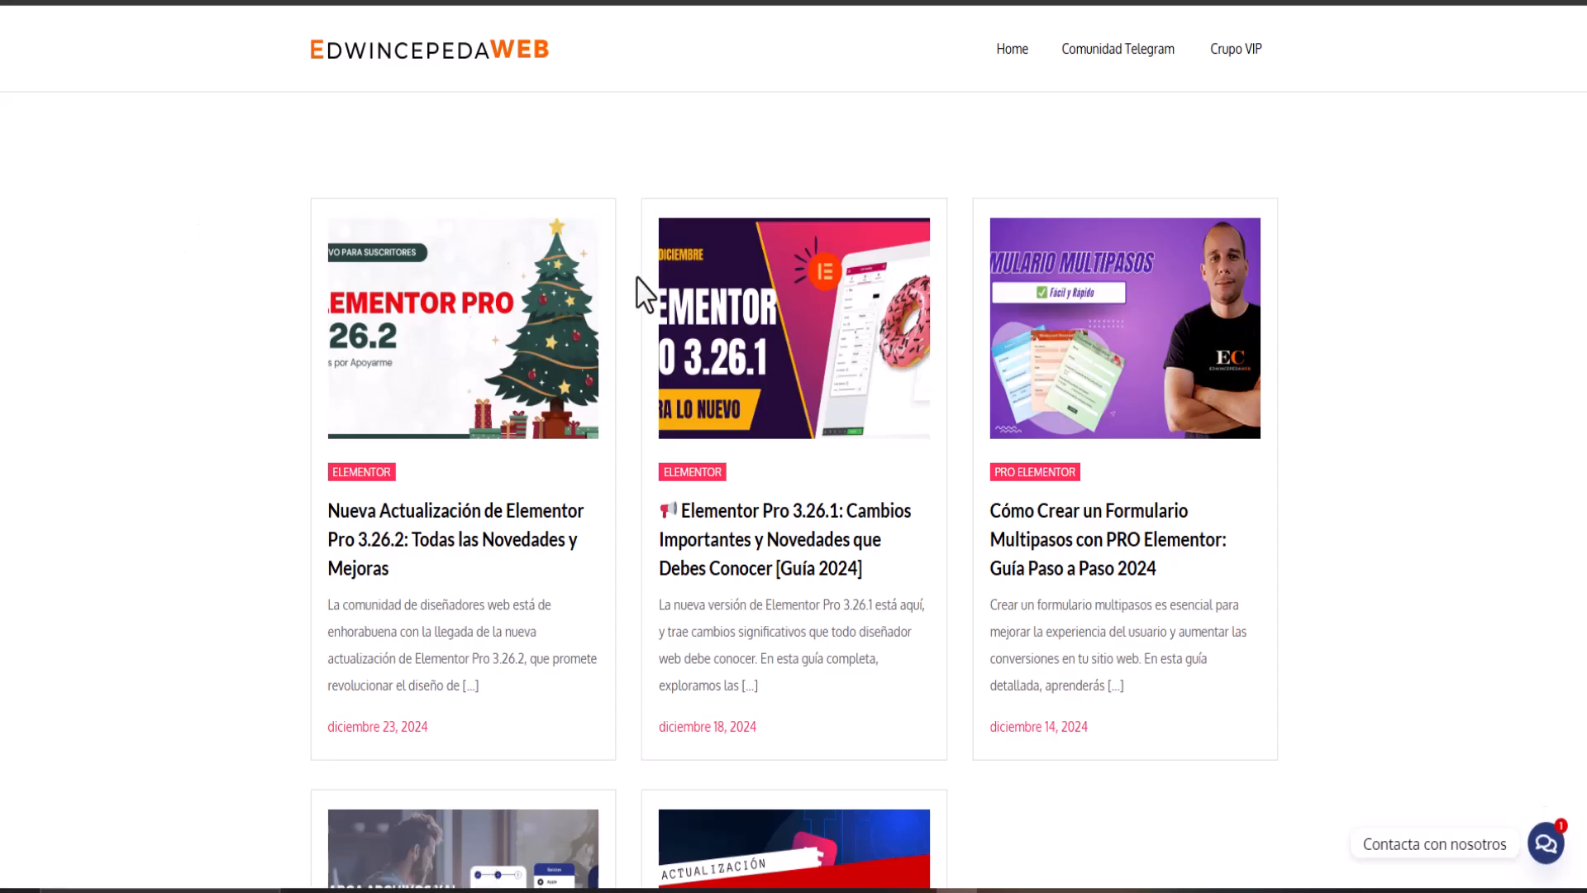
Step: Look over the Elementor and WordPress articles on the blog's home page
{"action": "scroll", "coordinate": [638, 279], "scroll_direction": "down", "scroll_amount": 2}
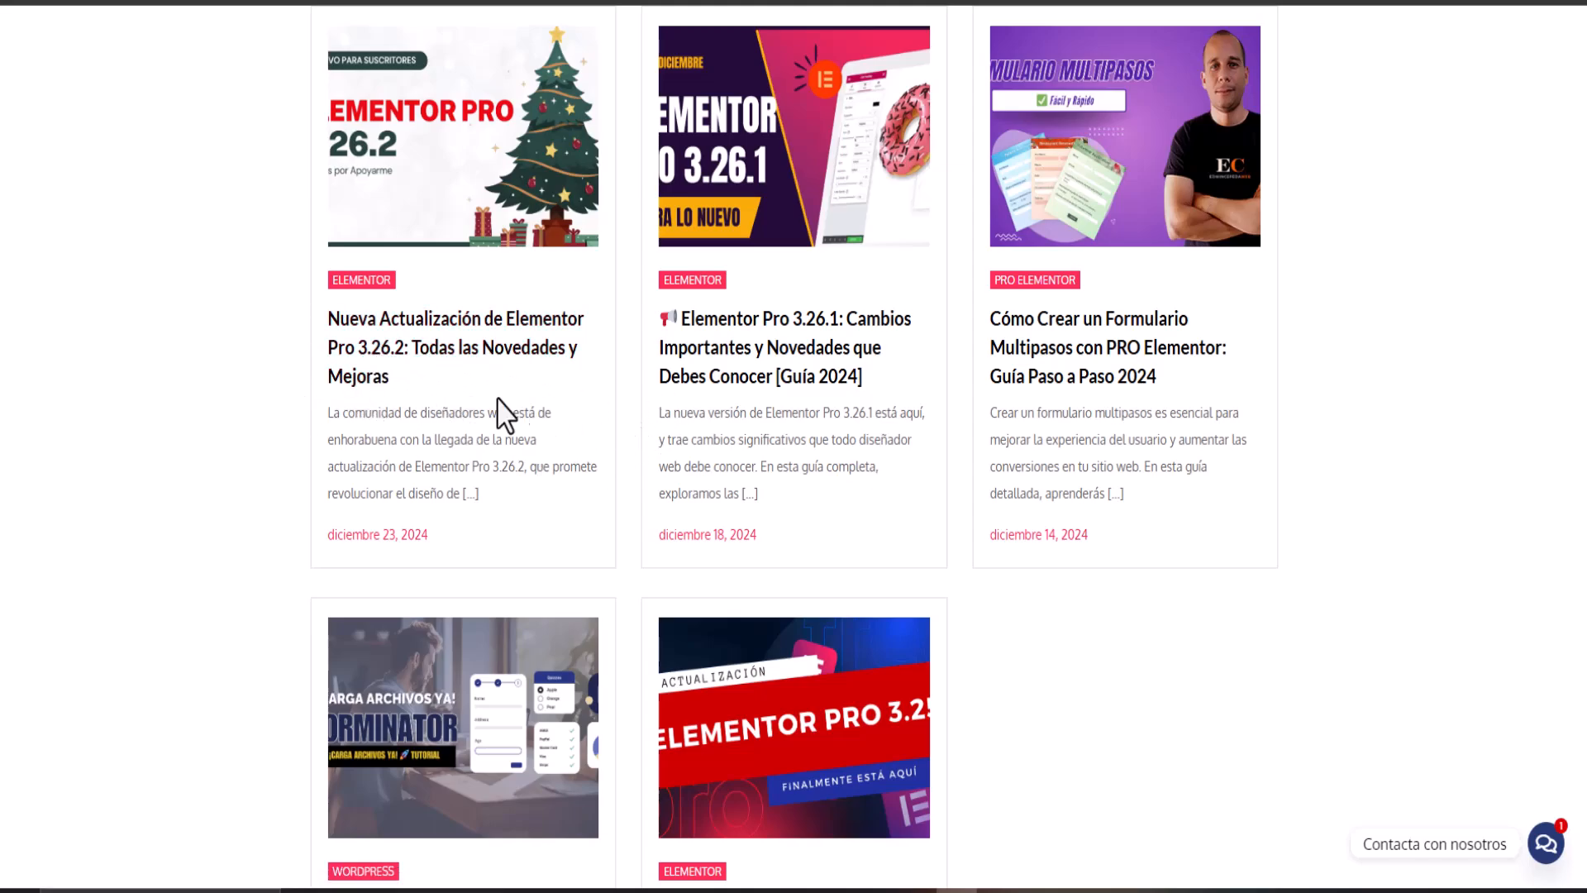
{"action": "scroll", "coordinate": [637, 408], "scroll_direction": "up", "scroll_amount": 2}
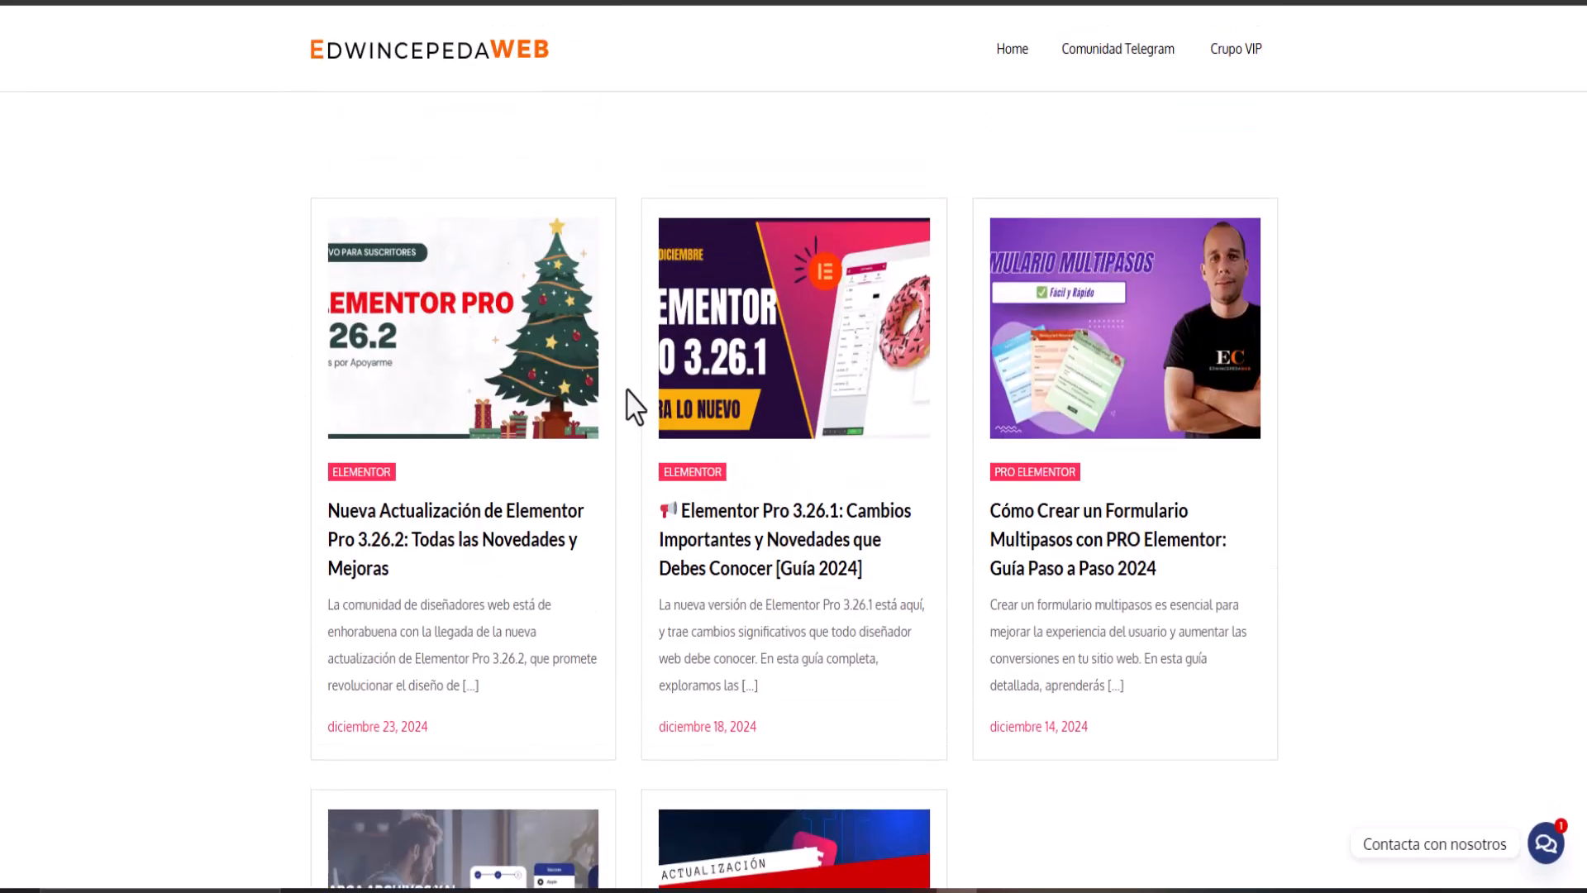